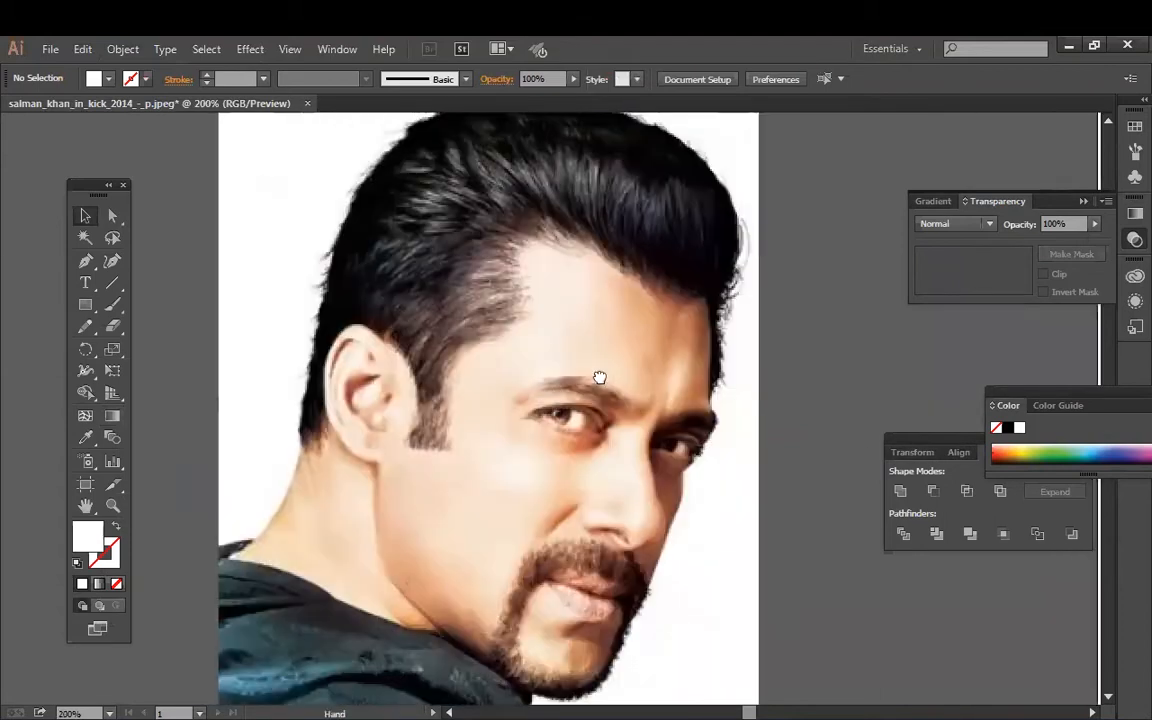
Step: Set the drawing style to a bright green 0.25 pt stroke with no fill
double_click(110, 552)
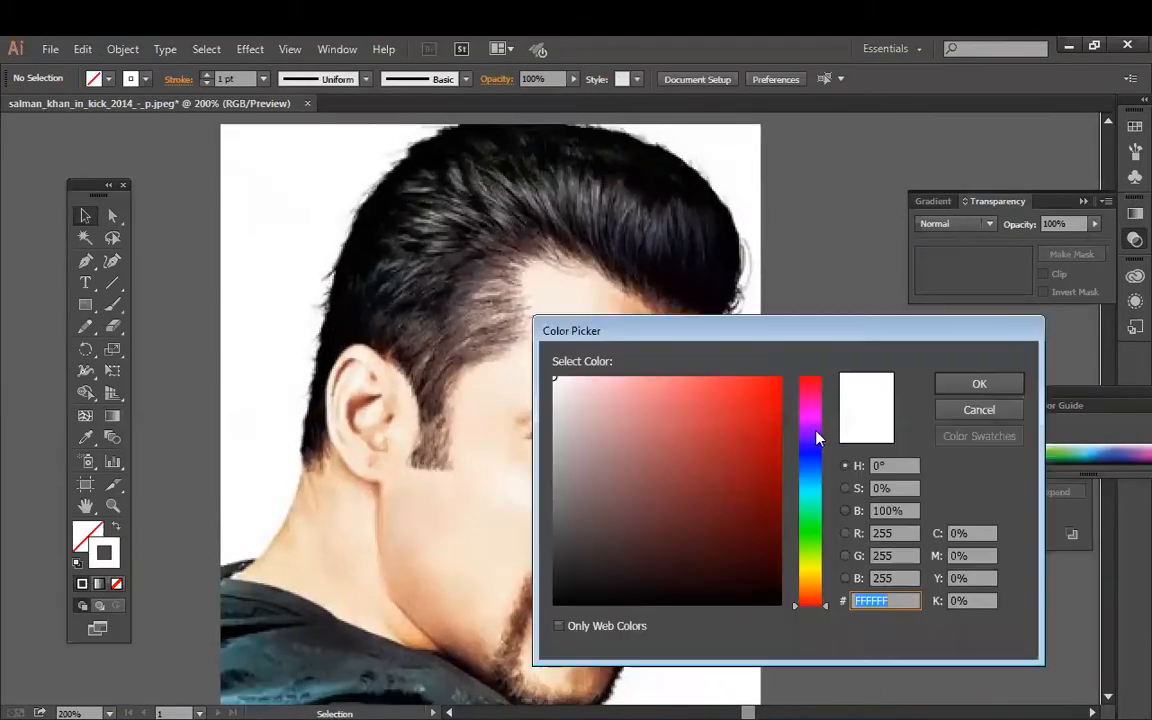
left_click(764, 394)
left_click(810, 540)
left_click(995, 383)
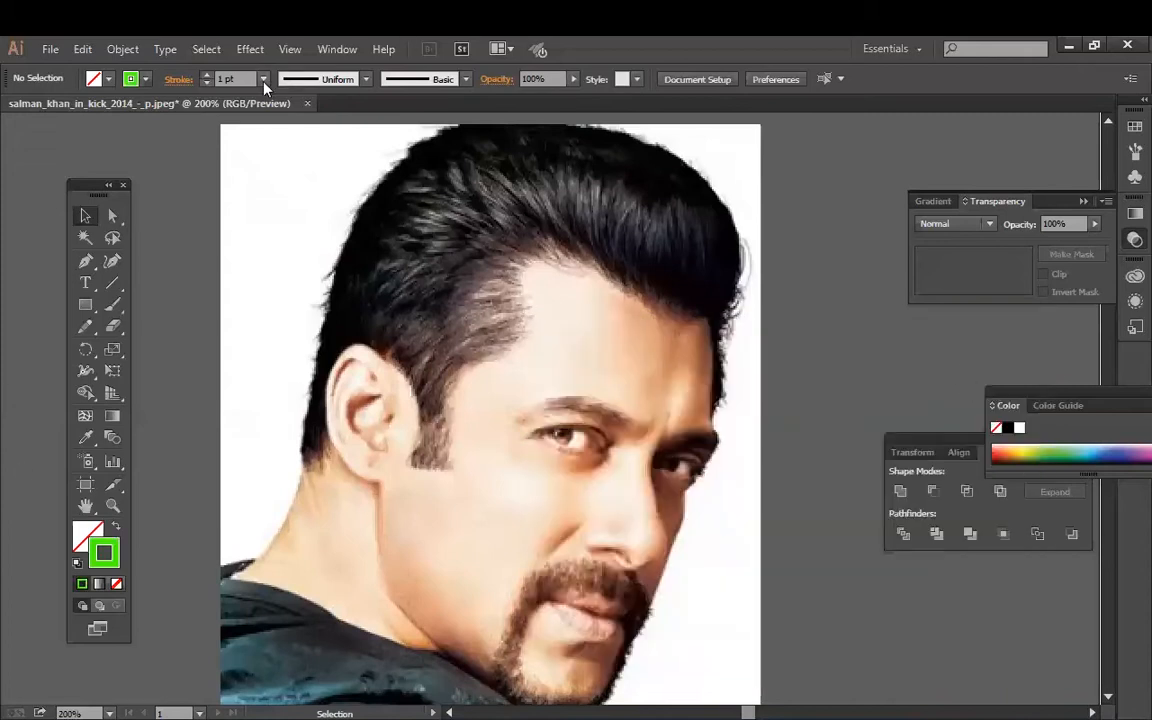
Step: Trace the front hairline with the Pen tool from the sideburn around the temple and across the forehead to the far side
left_click(86, 262)
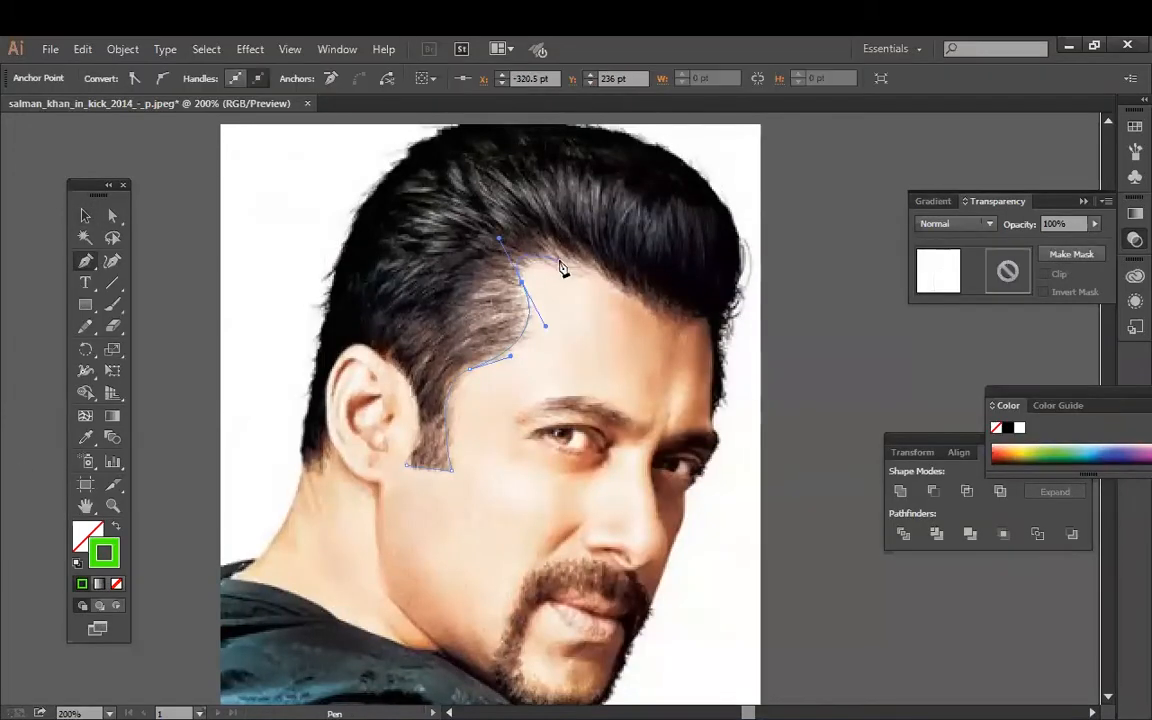
left_click_drag(508, 234, 556, 250)
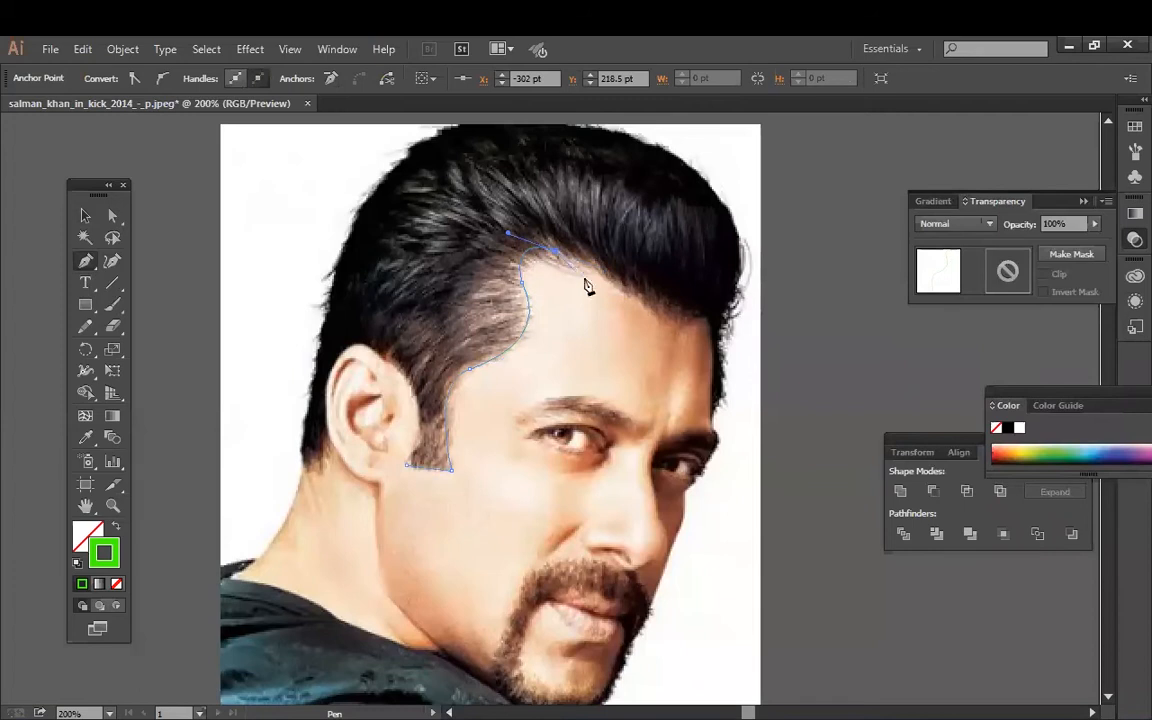
left_click(622, 290)
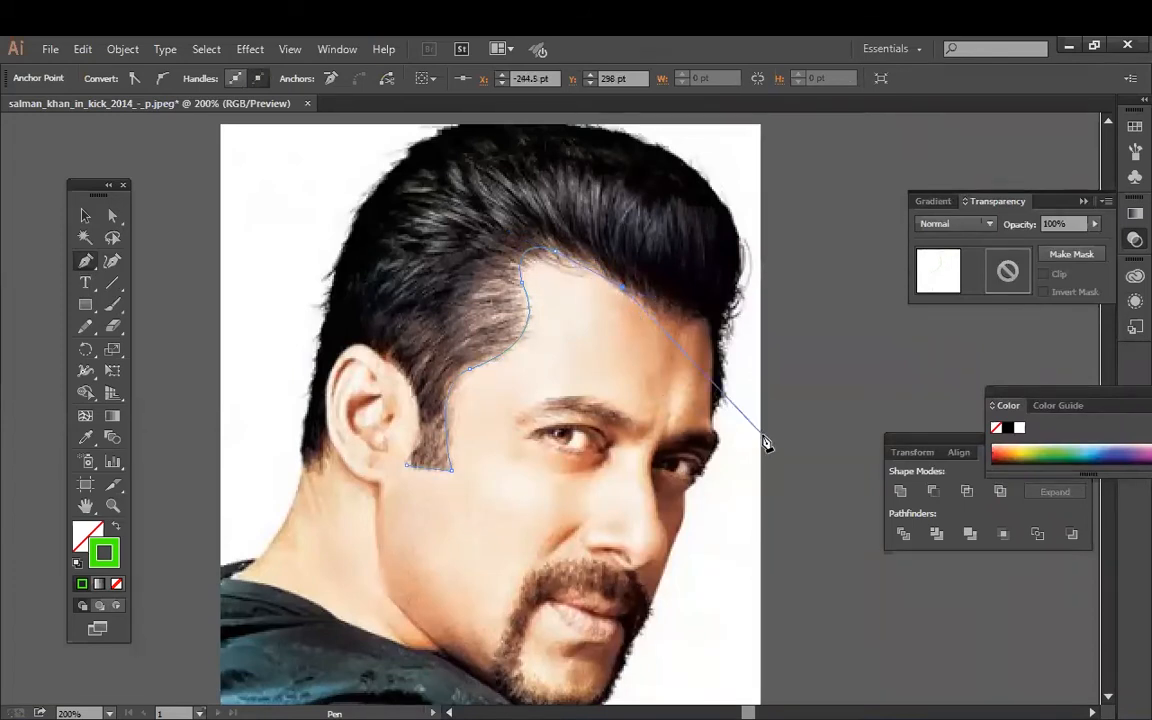
key("ctrl+equal")
key("ctrl+equal")
left_click_drag(619, 381, 307, 621)
left_click(543, 471)
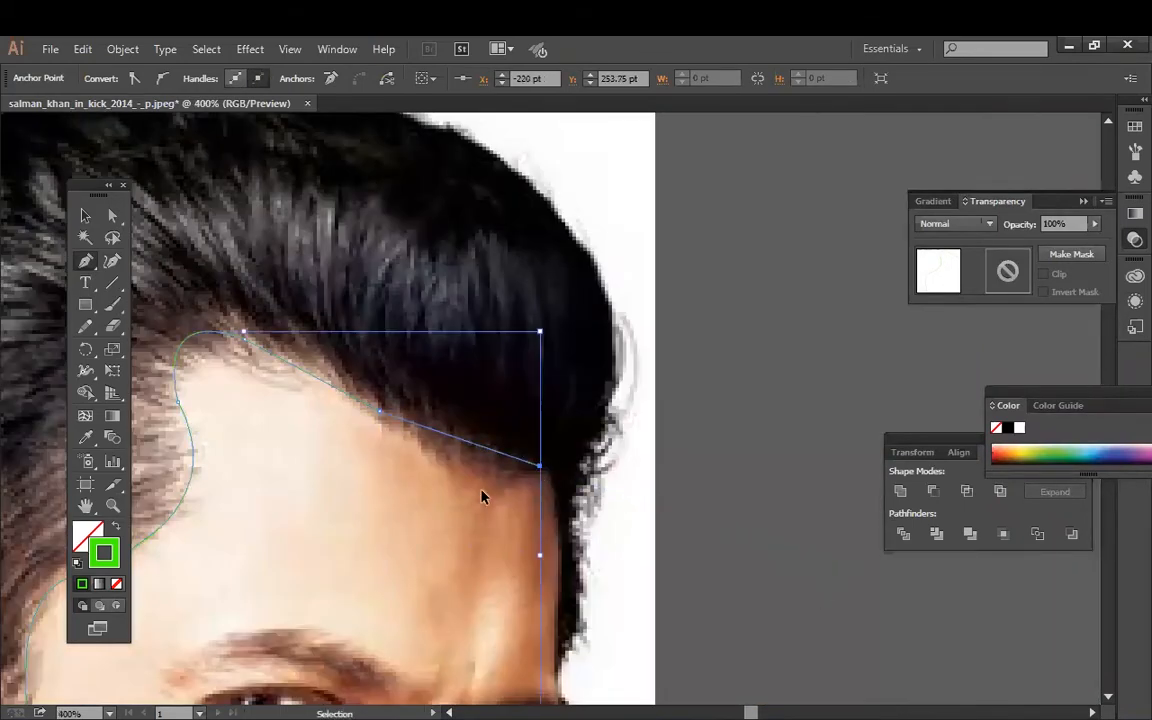
left_click_drag(548, 481, 607, 323)
left_click_drag(606, 444, 633, 432)
left_click(633, 432, "ctrl")
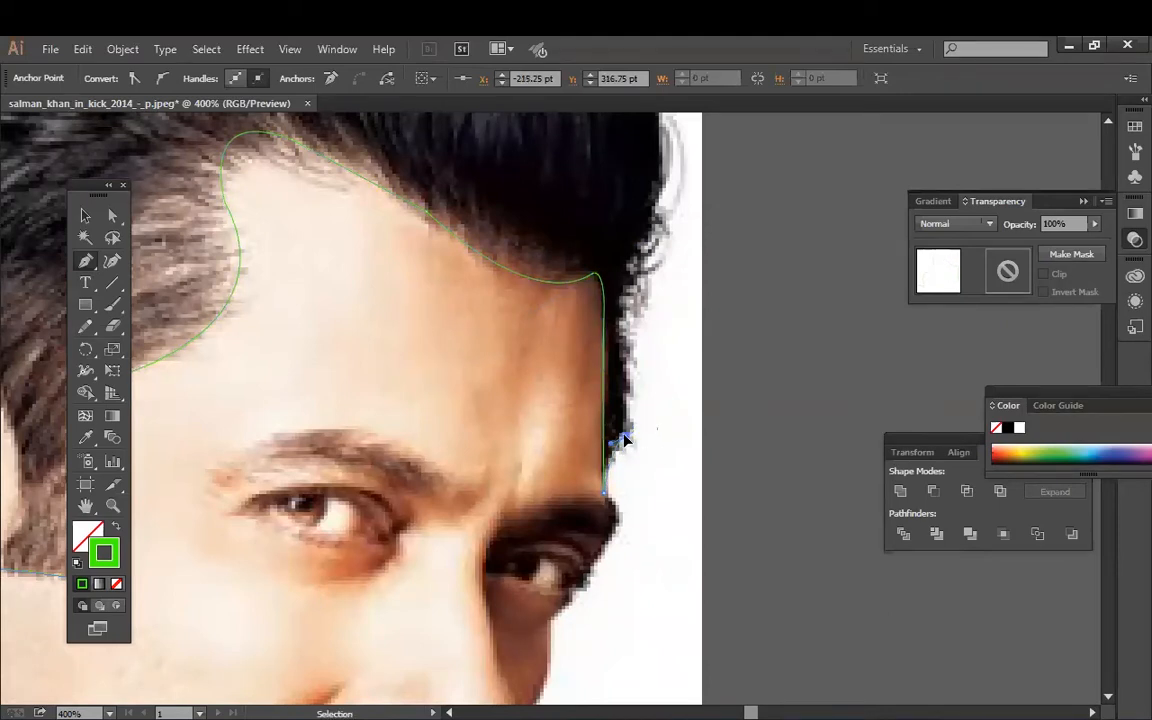
Step: Continue the hair path over the crown and down the back of the head to the nape
key("ctrl+minus")
key("ctrl+minus")
left_click_drag(552, 250, 579, 294)
left_click_drag(310, 245, 160, 294)
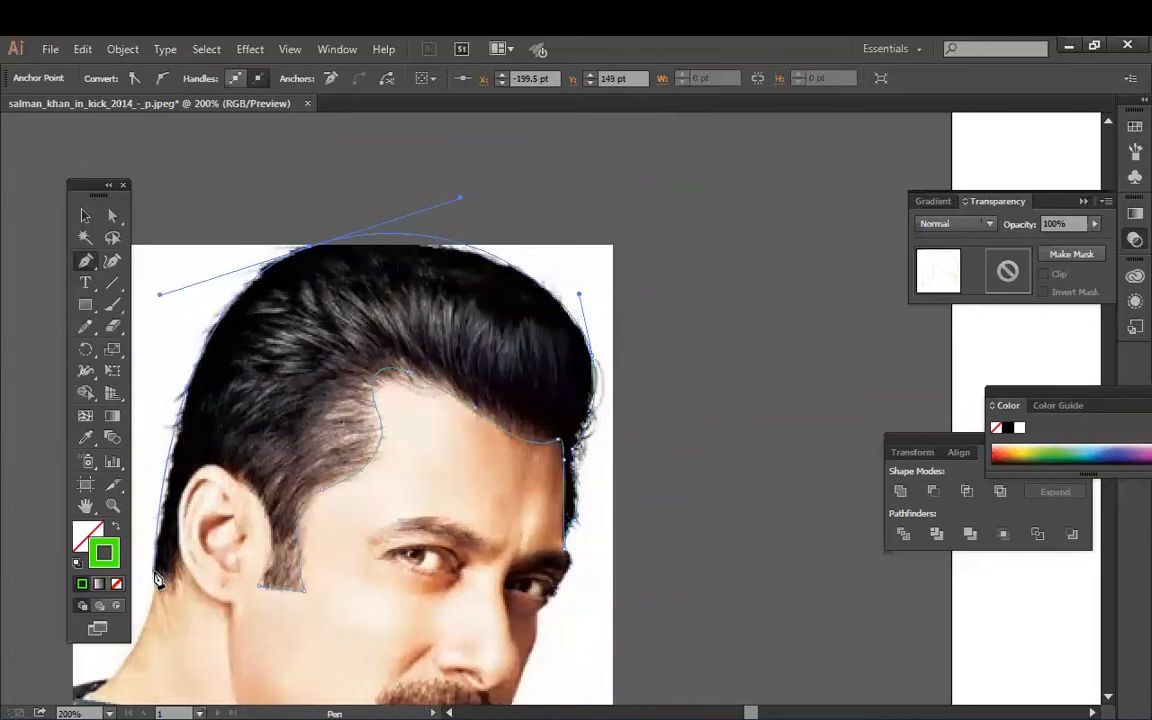
left_click(318, 250)
left_click_drag(180, 418, 272, 420)
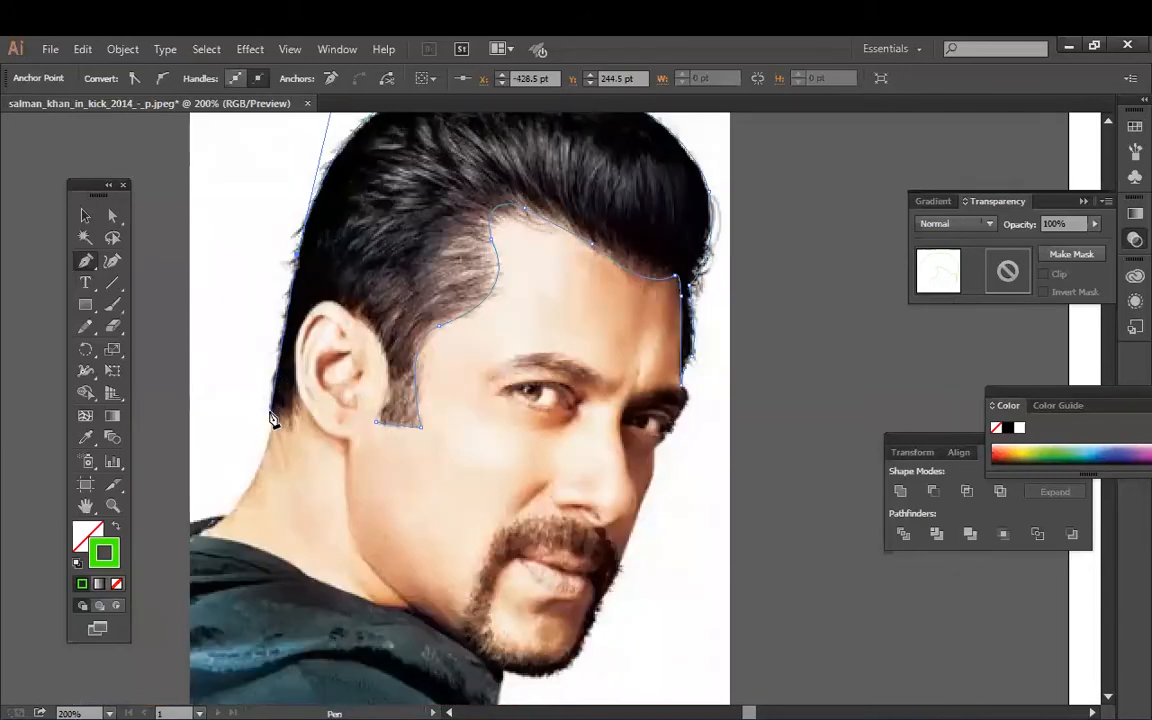
left_click_drag(250, 487, 332, 413)
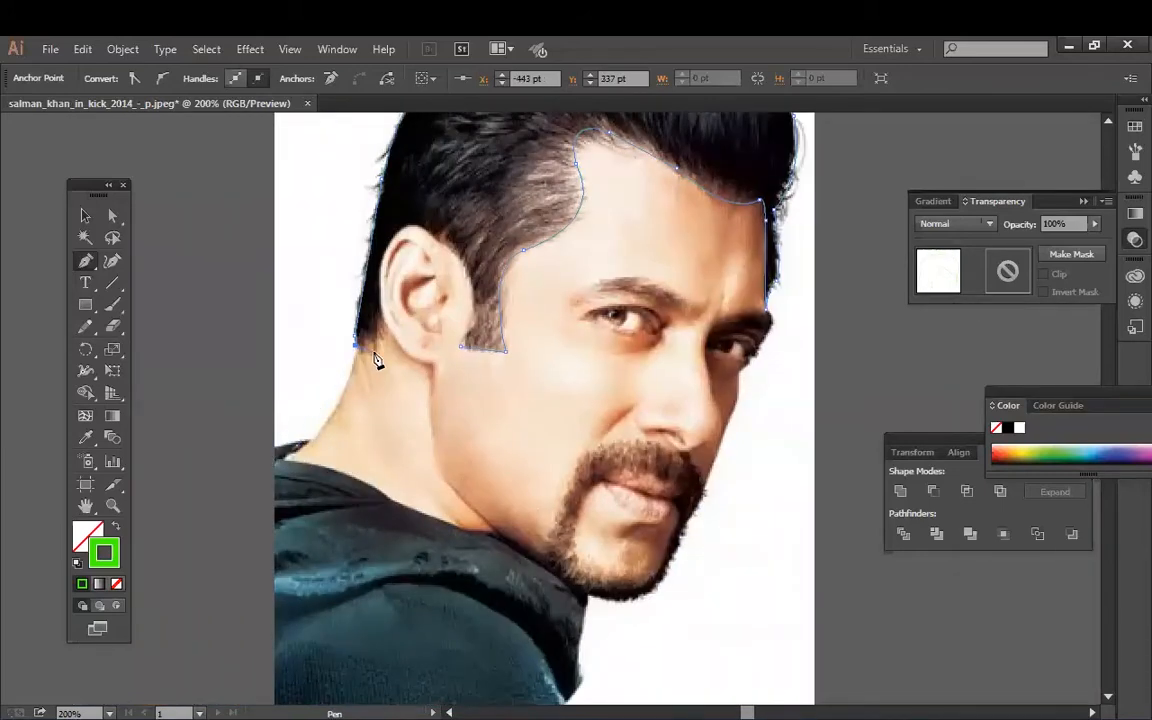
Step: Trace the hair edge behind and over the ear and close the hair outline at the sideburn
key("ctrl+plus")
key("ctrl+plus")
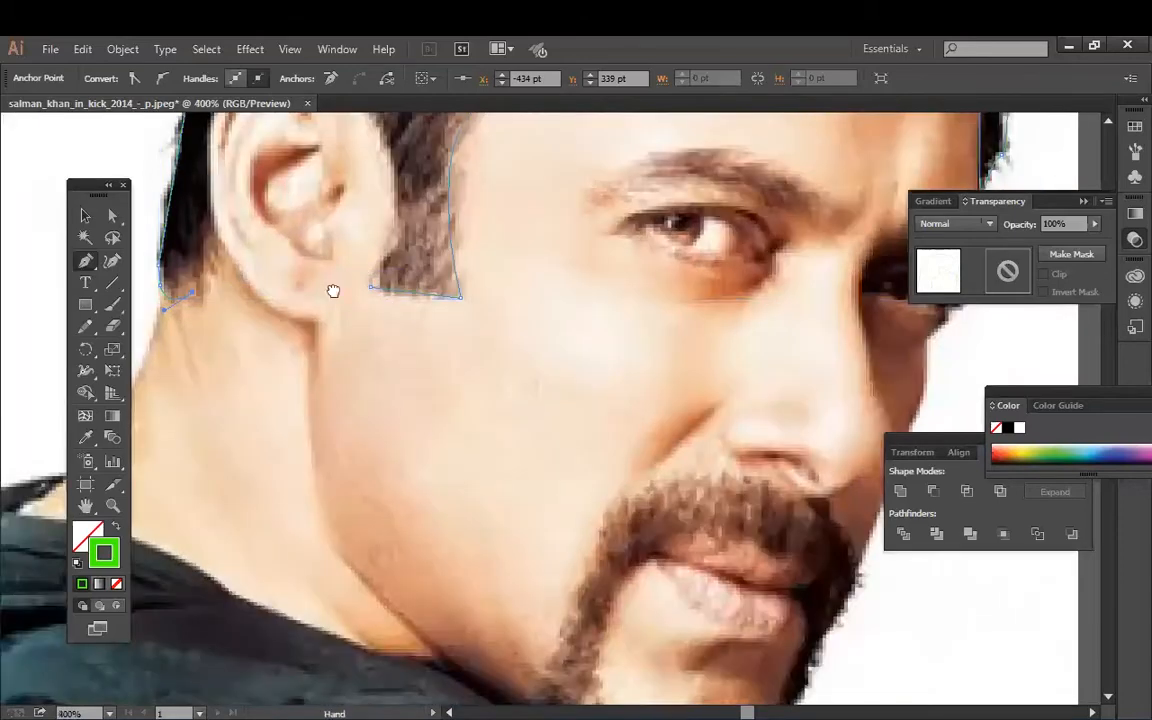
left_click_drag(310, 224, 421, 460)
left_click_drag(322, 439, 325, 382)
left_click_drag(371, 285, 418, 260)
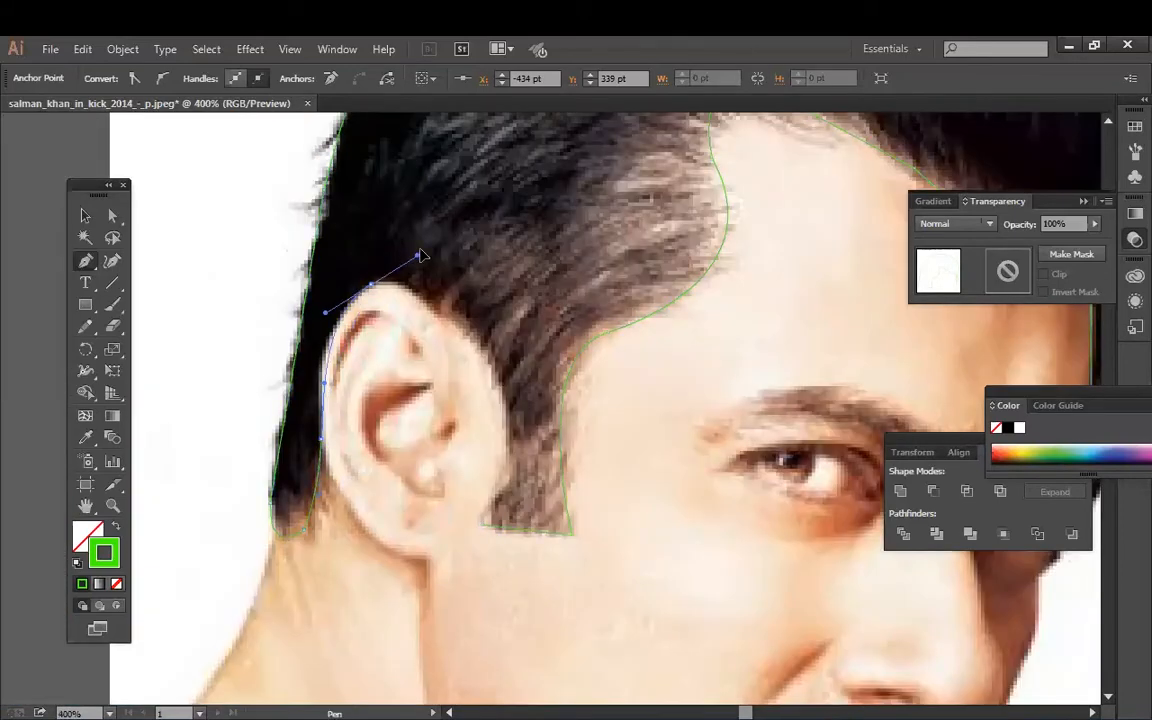
left_click(372, 286, "alt")
left_click(371, 287, "ctrl")
left_click_drag(403, 282, 426, 292)
left_click_drag(498, 392, 499, 450)
left_click(483, 524)
Step: Trace the upper edge of the near eyebrow with a curved path from its outer tip to its inner end
scroll(893, 557, "down", 5)
scroll(800, 494, "up", 5)
left_click(450, 270)
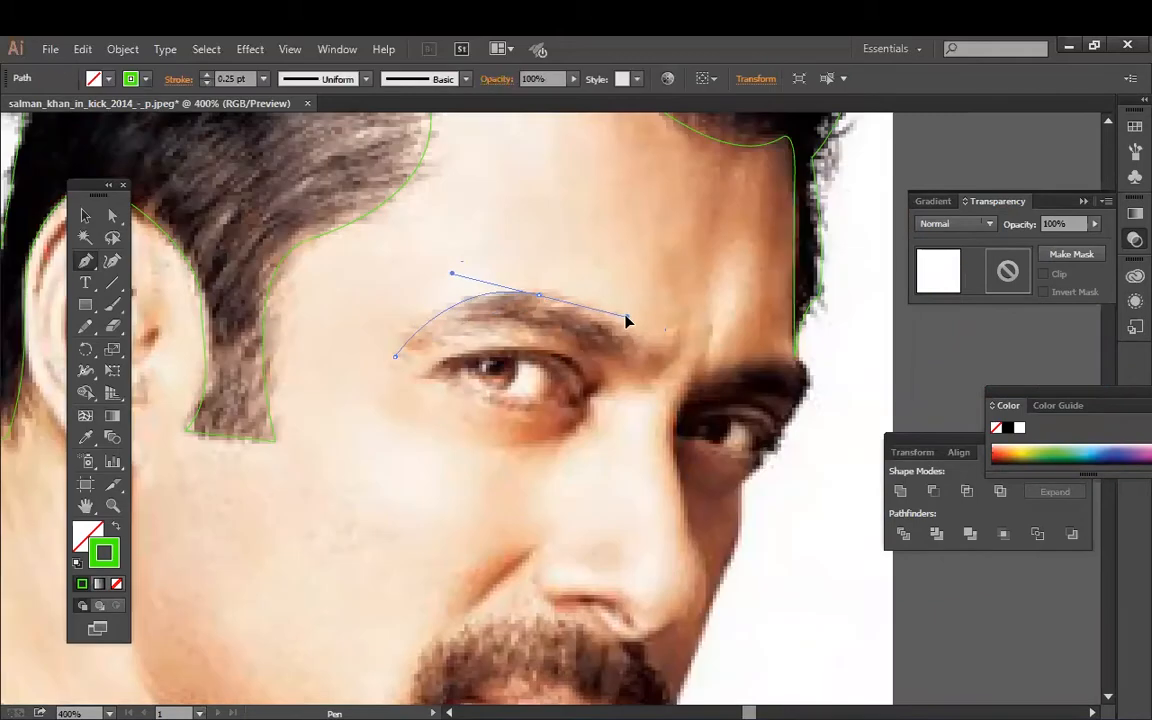
left_click(397, 352, "ctrl")
left_click(396, 344)
left_click_drag(637, 341, 766, 451)
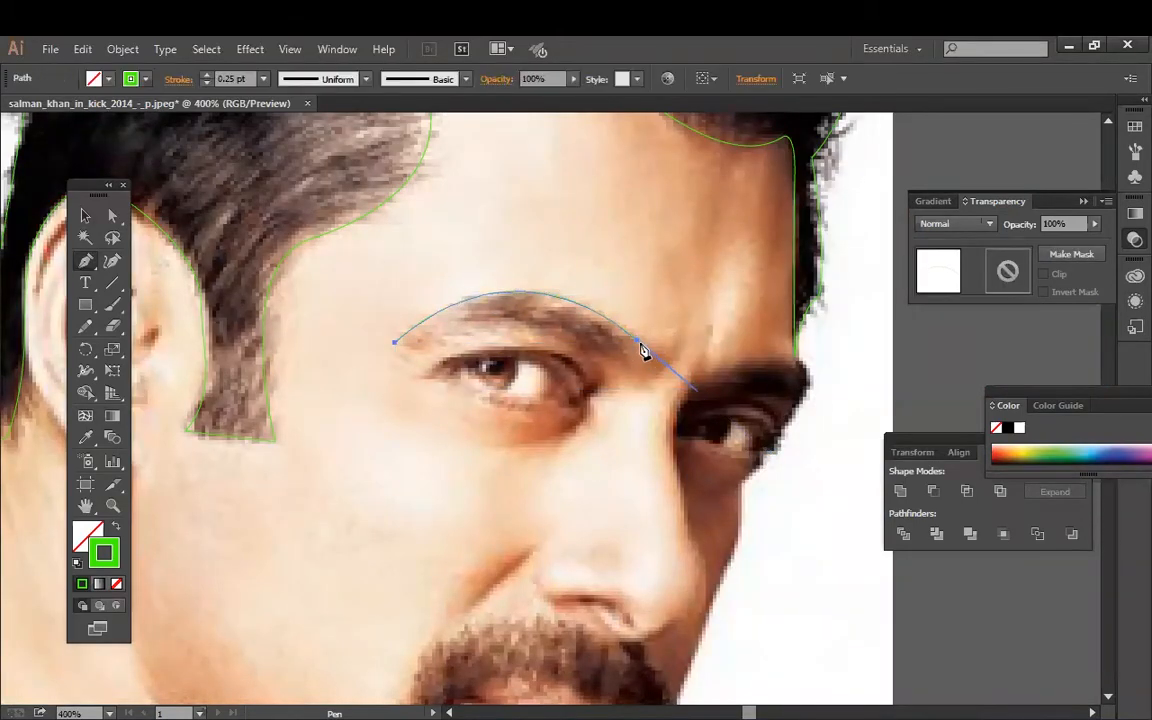
Step: Curve the path back along the near eyebrow's lower edge, close the outline and deselect it
mouse_move(608, 360)
left_mouse_down()
mouse_move(562, 347)
mouse_move(587, 362)
left_mouse_up()
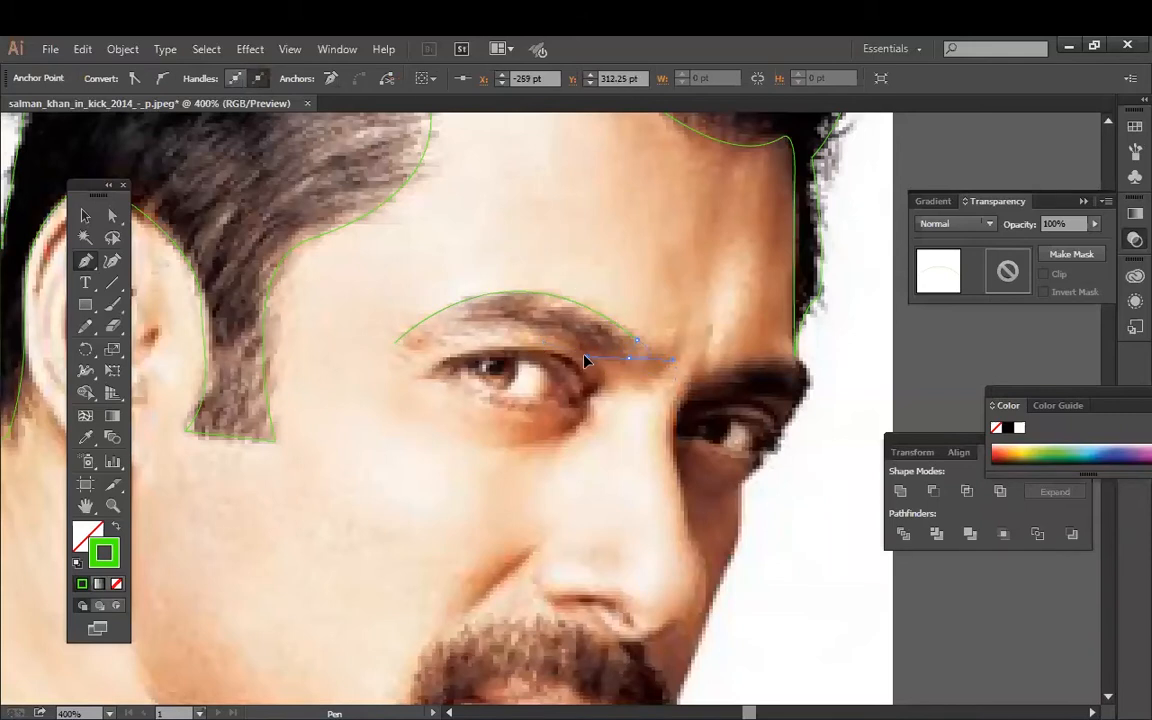
left_click_drag(420, 353, 334, 424)
left_click_drag(404, 350, 427, 345)
left_click_drag(334, 424, 327, 406)
left_click(399, 342)
left_click(85, 215)
left_click_drag(647, 413, 511, 413)
left_click_drag(489, 267, 428, 362)
left_click(452, 414)
Step: Trace the far eyebrow as a closed outline with the Pen tool and deselect it
left_click_drag(572, 448, 416, 441)
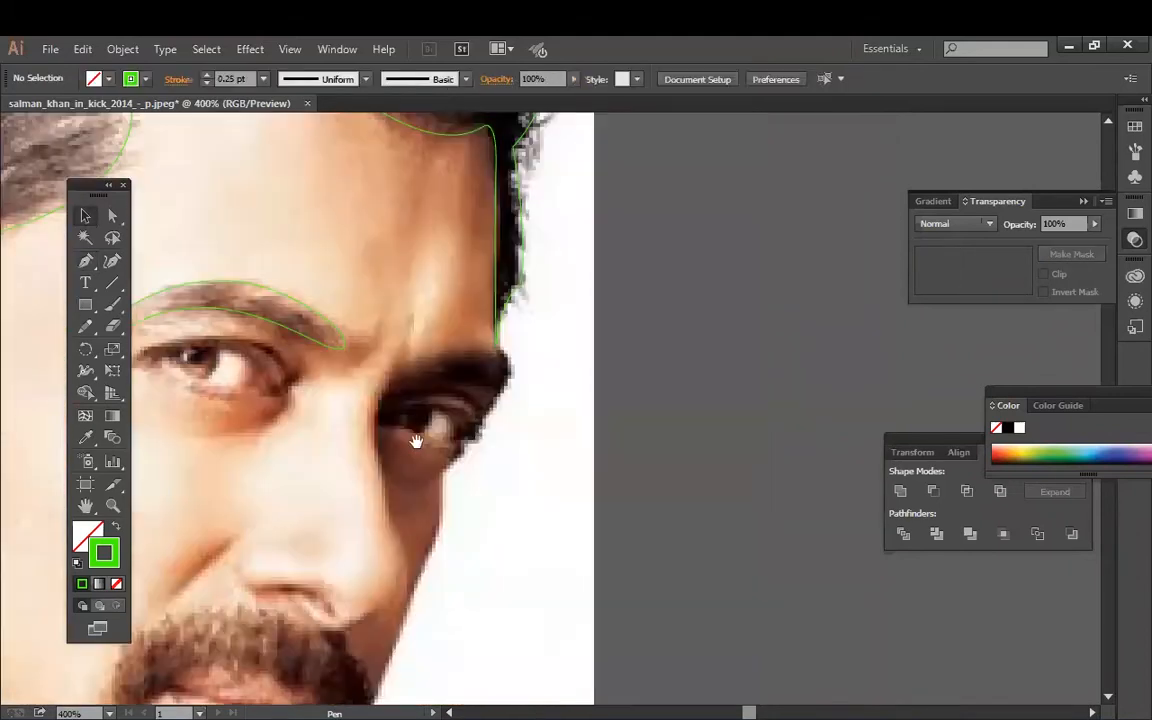
left_click(85, 260)
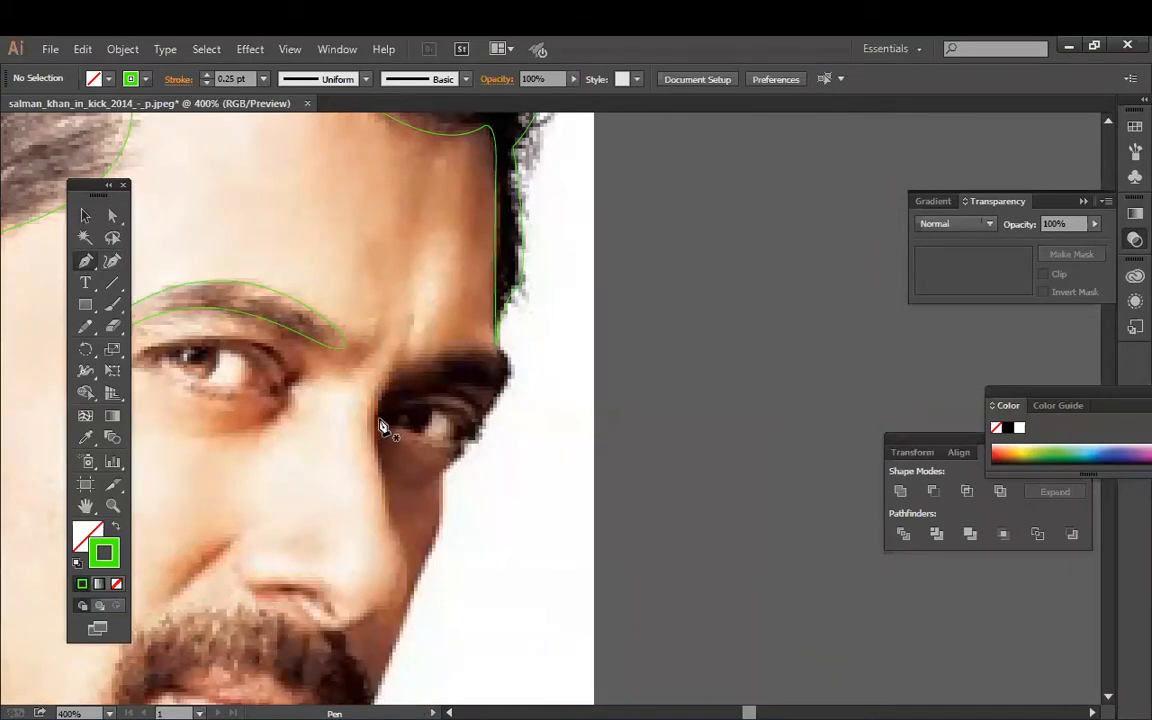
left_click(380, 420)
mouse_move(507, 378)
left_mouse_down()
mouse_move(485, 420)
mouse_move(491, 437)
mouse_move(501, 406)
mouse_move(450, 442)
mouse_move(494, 398)
left_mouse_up()
left_click_drag(380, 420, 328, 496)
left_click(635, 300, "ctrl")
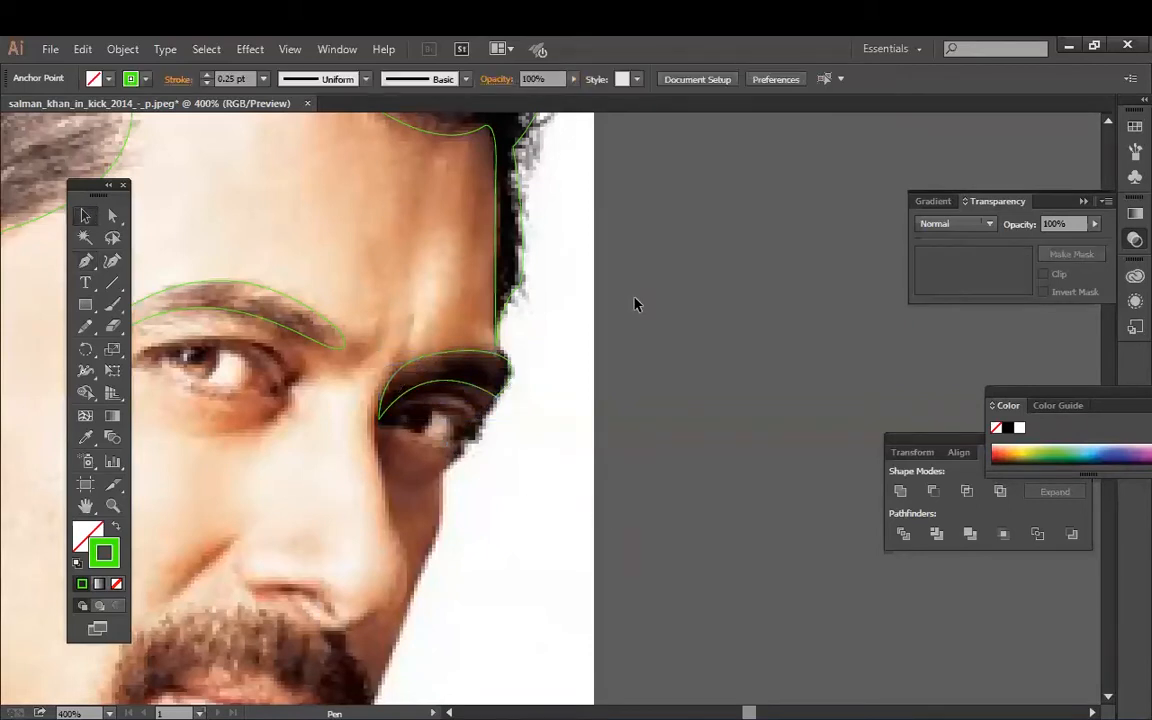
Step: Start a Pen path for the upper eyelid at the outer corner of the near eye
scroll(560, 470, "left", 3)
key("ctrl+plus")
left_click_drag(363, 401, 502, 445)
left_click(85, 261)
key("ctrl+minus")
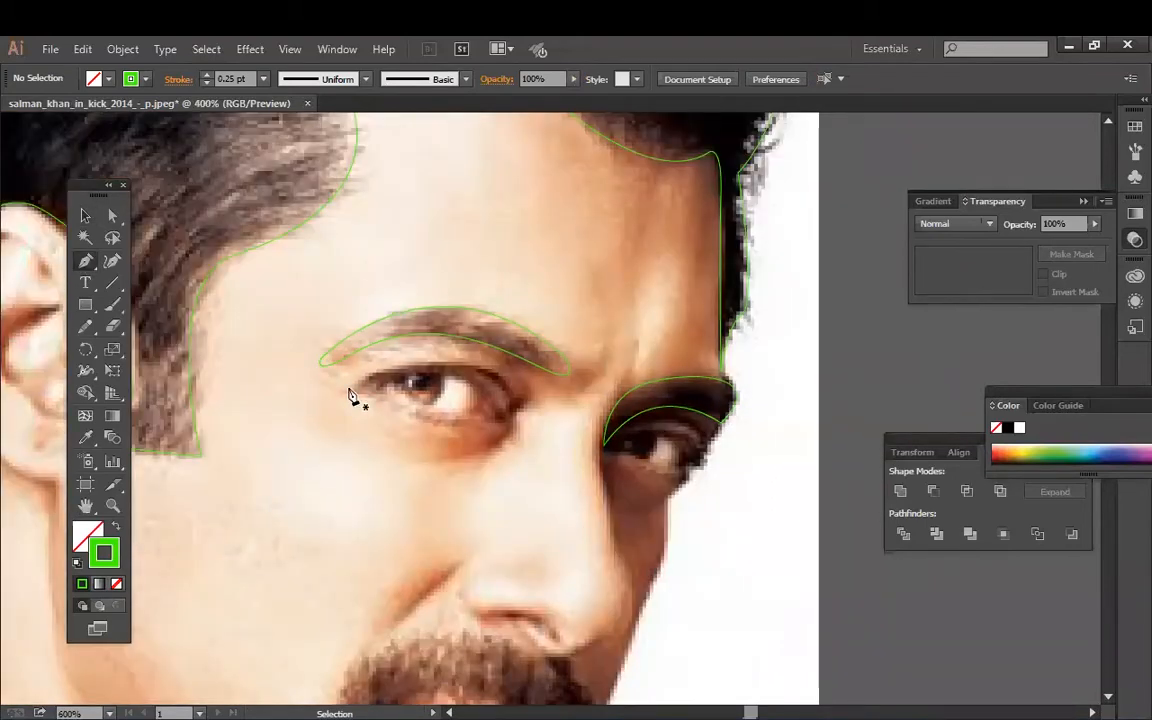
left_click(349, 389)
left_click_drag(520, 404, 568, 495)
left_click(520, 405)
left_click_drag(470, 420, 543, 479)
key("ctrl+z")
key("ctrl+z")
key("ctrl+z")
Step: Trace the near eye's upper eyelid around to the inner corner and back, closing the outline
left_click(513, 398)
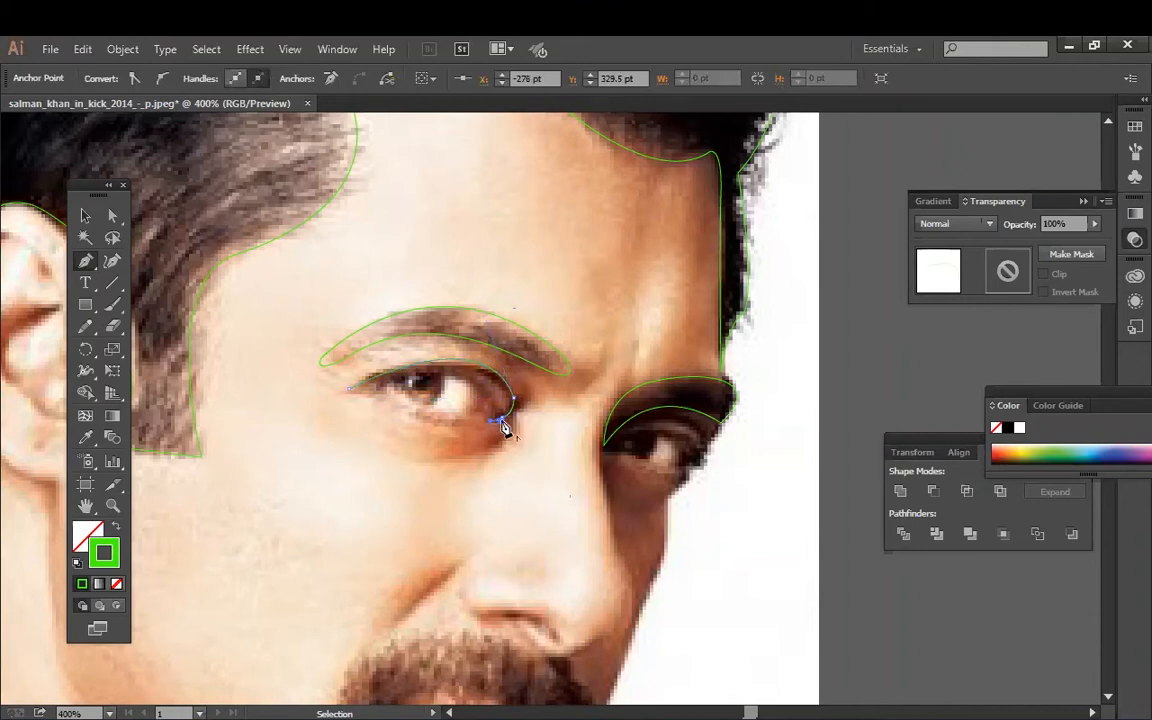
left_click_drag(349, 388, 210, 455)
left_click(85, 216)
left_click(534, 491)
left_click(513, 407)
left_click(476, 466)
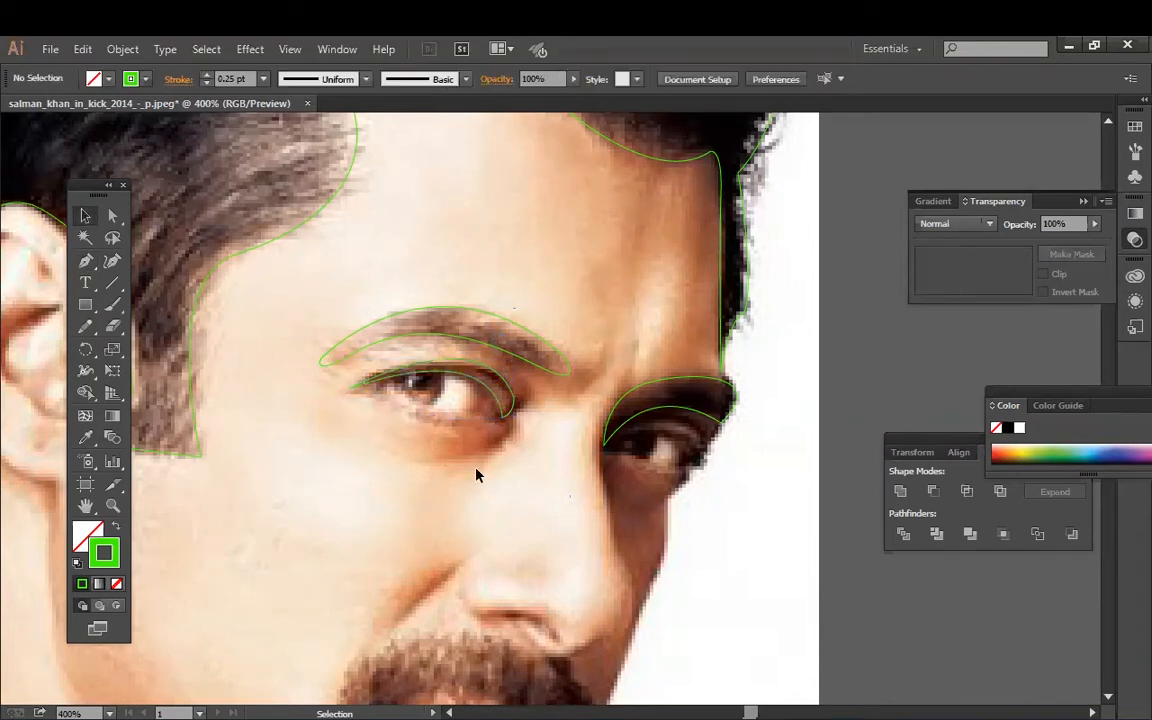
Step: Trace a thin closed outline along the lower eyelid of the near eye
left_click(86, 261)
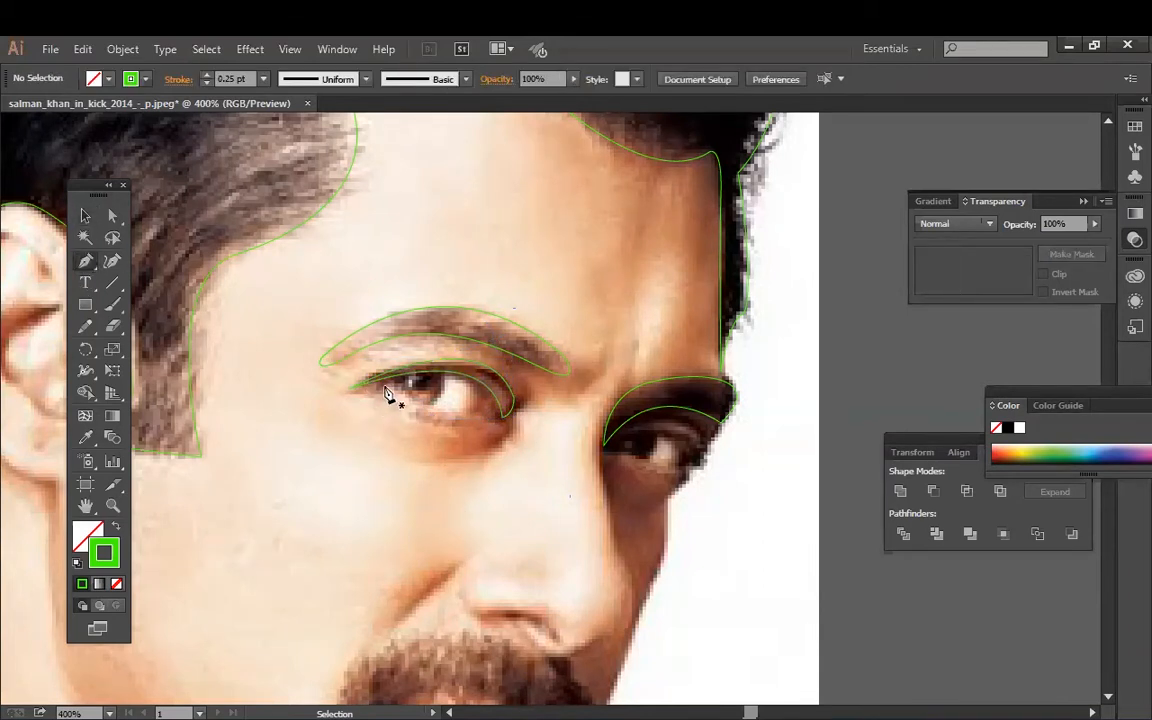
left_click(383, 387)
left_click(489, 423)
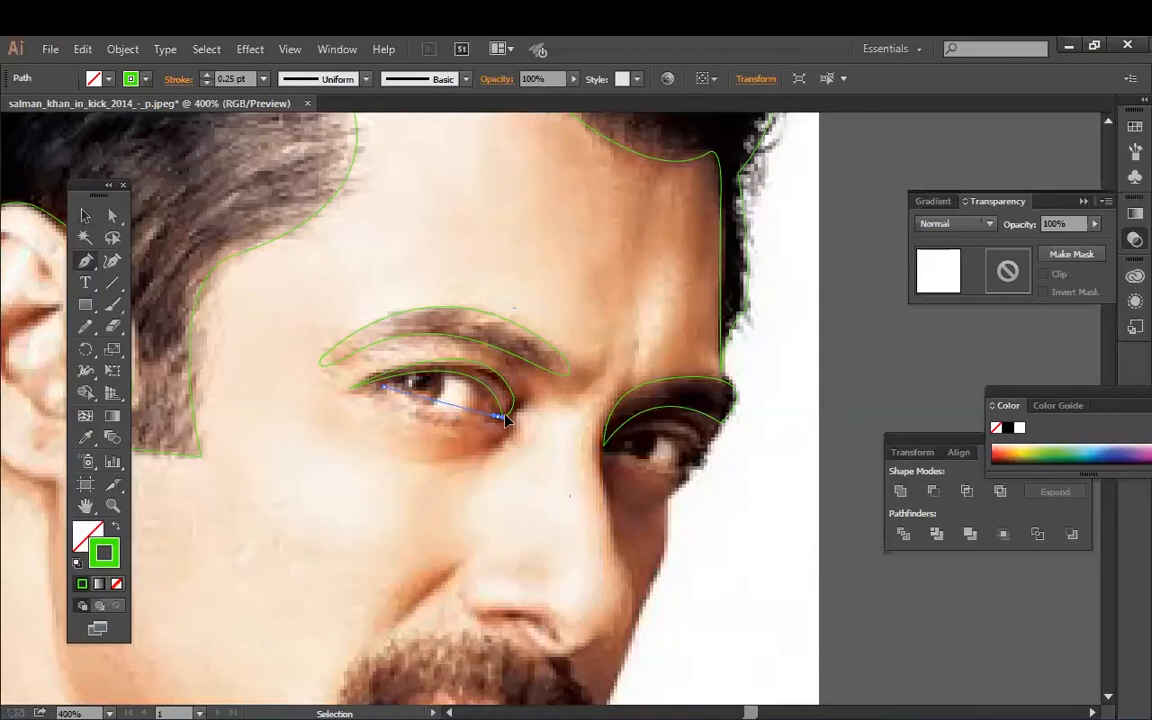
left_click(498, 417)
left_click_drag(384, 387, 312, 321)
left_click(84, 216)
left_click(332, 488)
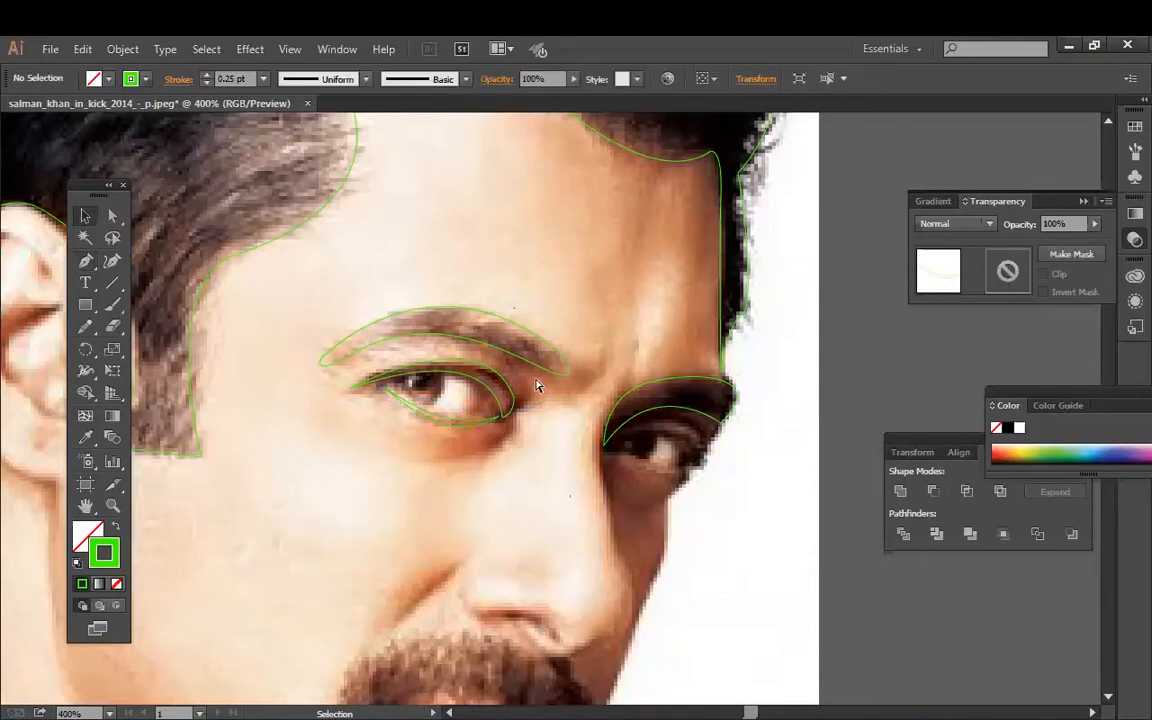
Step: Trace the visible eyeball of the near eye as a closed outline inside the eyelids
key("ctrl+plus")
left_click(88, 262)
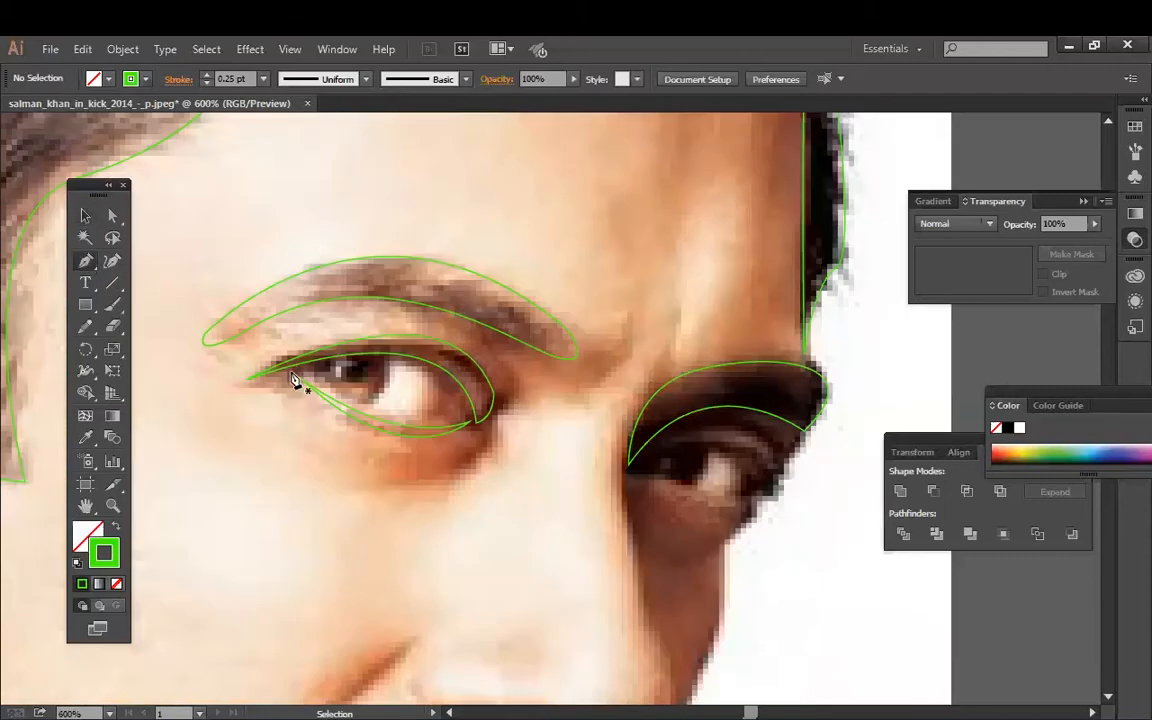
left_click(291, 371)
left_click_drag(434, 373, 478, 411)
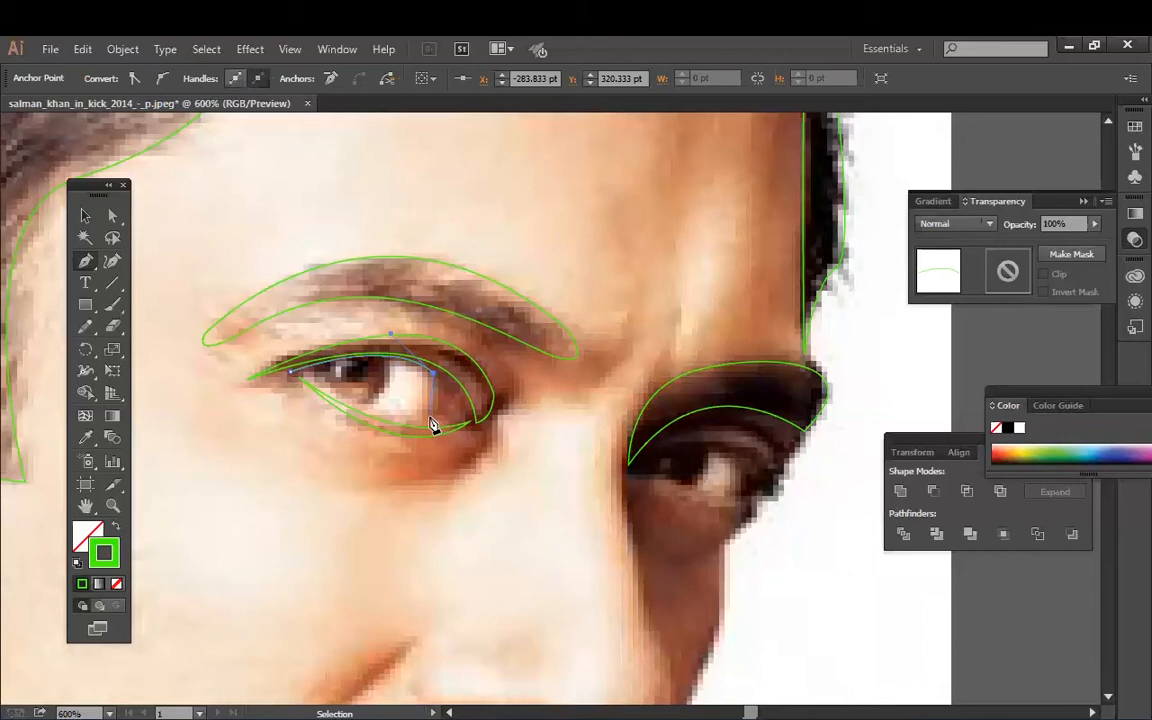
left_click(291, 374)
left_click(85, 215)
left_click(334, 494)
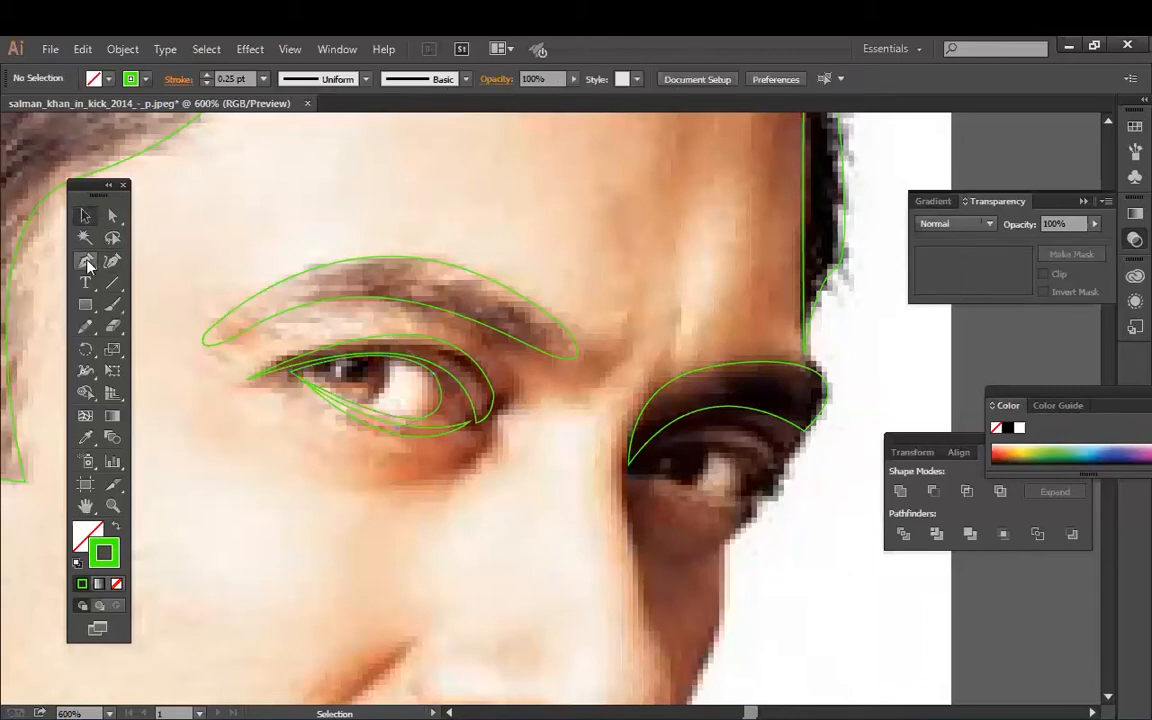
Step: Draw an ellipse around the iris of the near eye
left_click_drag(89, 310, 134, 307)
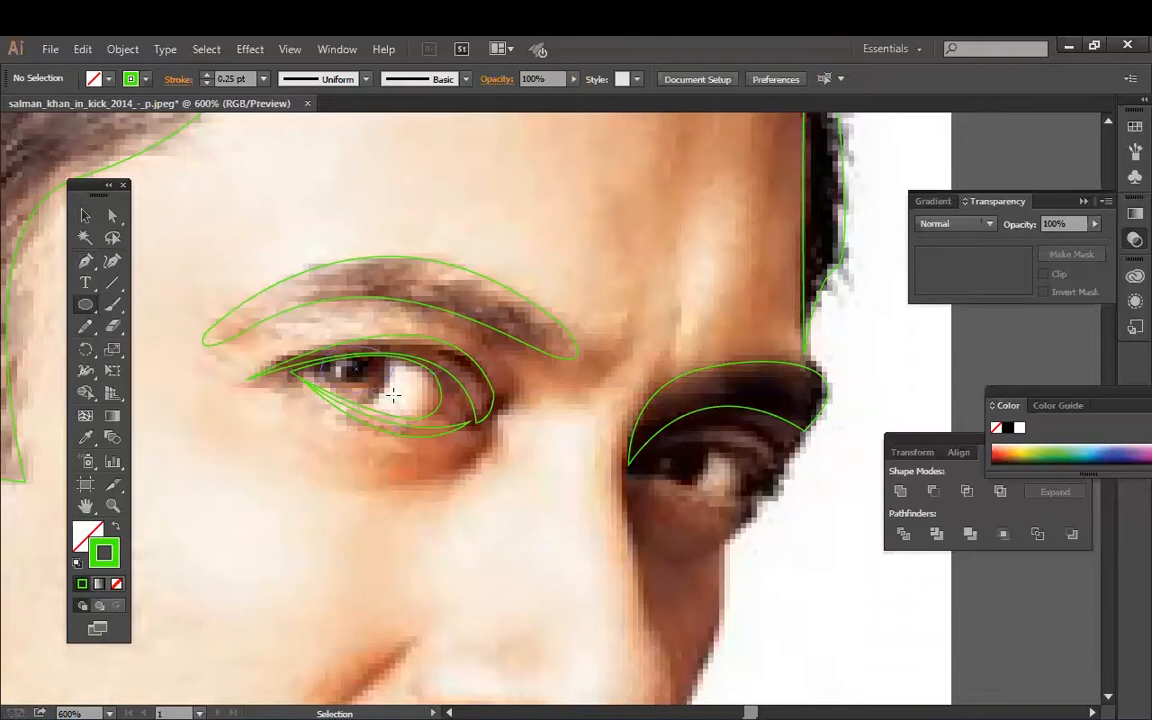
key("v")
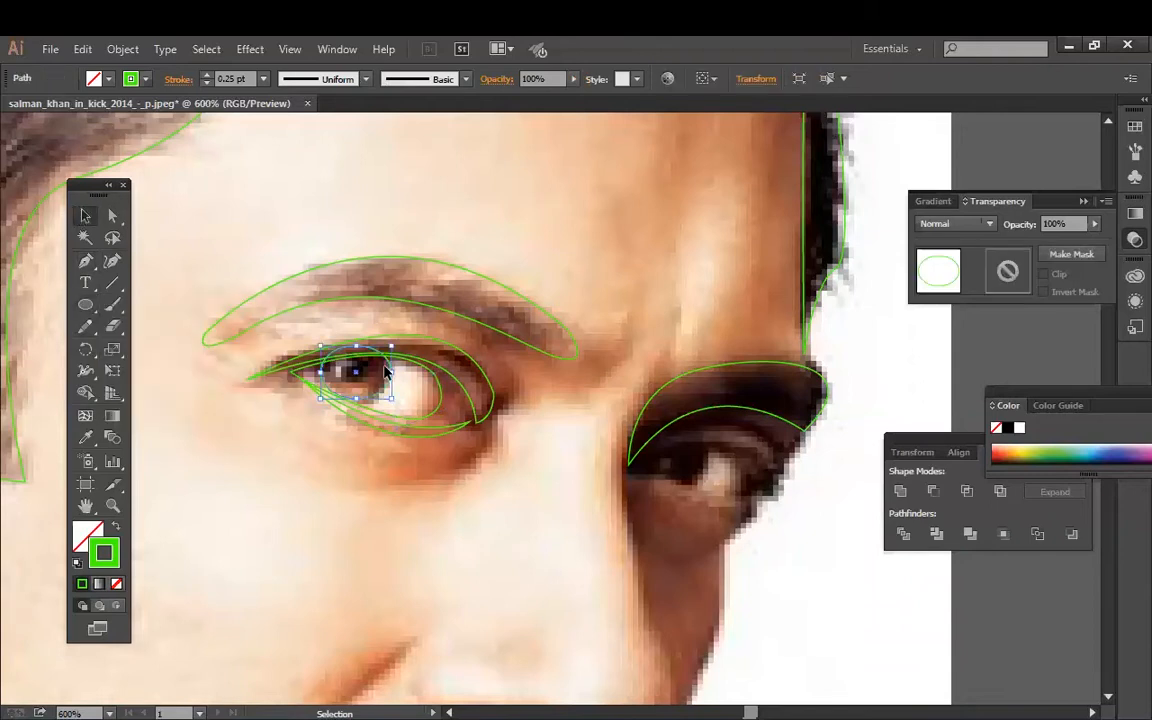
left_click(427, 373)
left_click(123, 50)
left_click(160, 168)
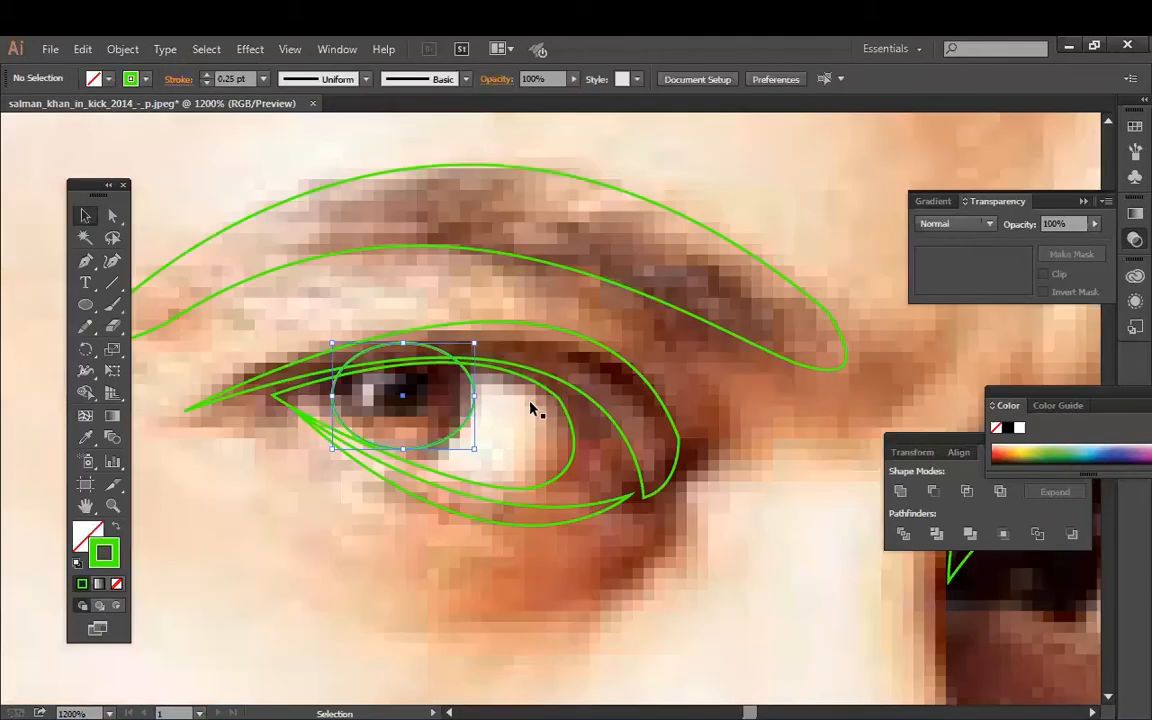
Step: Divide the iris ellipse along the eyeball outline and delete the piece that extends above the eye
left_click(537, 400)
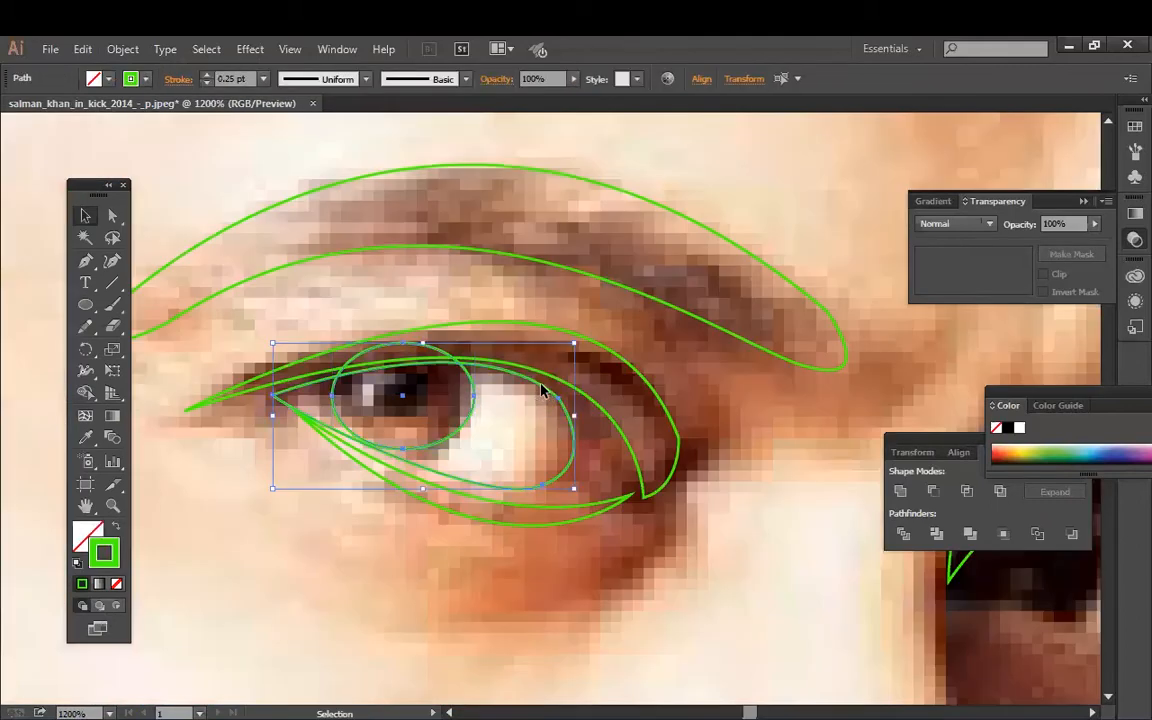
left_click(906, 534)
right_click(475, 413)
left_click(546, 520)
left_click(429, 345)
left_click(430, 345)
key("Delete")
Step: Draw a small ellipse over the light reflection in the near eye's iris and deselect everything
left_click(85, 304)
left_click_drag(362, 377, 389, 402)
left_click(85, 216)
left_click(345, 522)
key("ctrl+minus")
key("ctrl+minus")
key("ctrl+minus")
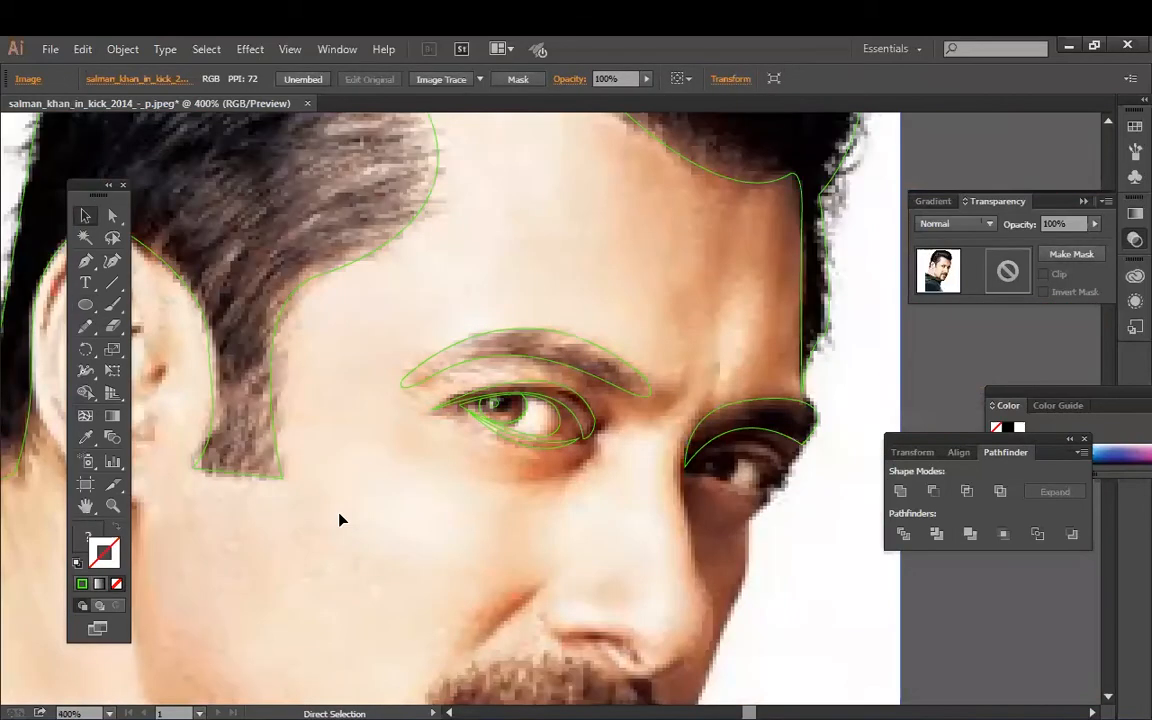
key("ctrl+a")
key("ctrl+shift+a")
Step: Trace the far eye as a closed almond-shaped outline with the Pen tool
left_click_drag(598, 483, 468, 390)
left_click_drag(568, 500, 505, 430)
key("ctrl+plus")
key("ctrl+plus")
left_click_drag(505, 155, 532, 305)
key("p")
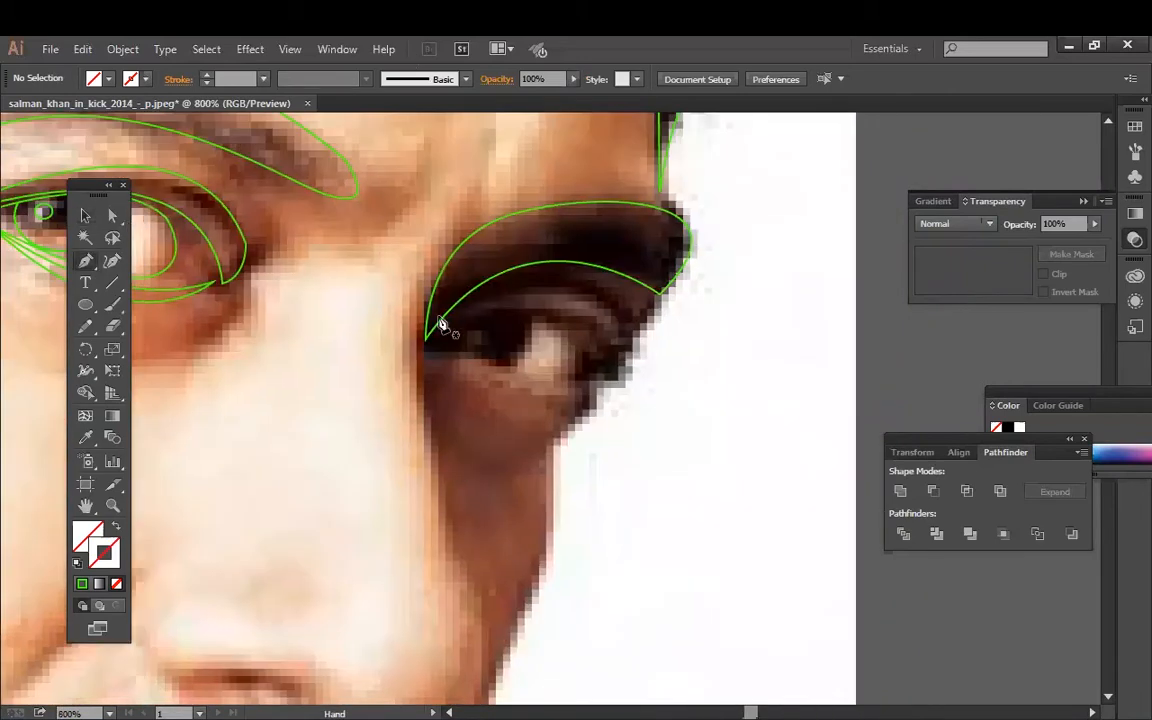
left_click(426, 343)
left_click_drag(607, 343, 674, 411)
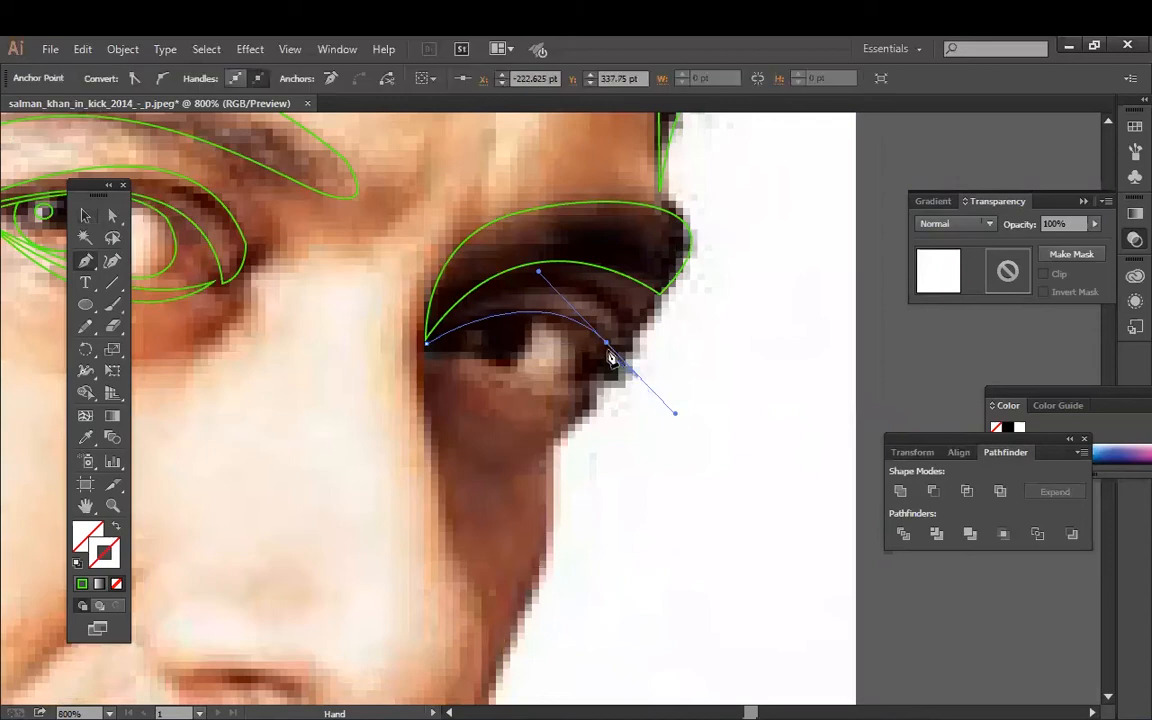
left_click_drag(426, 343, 300, 267)
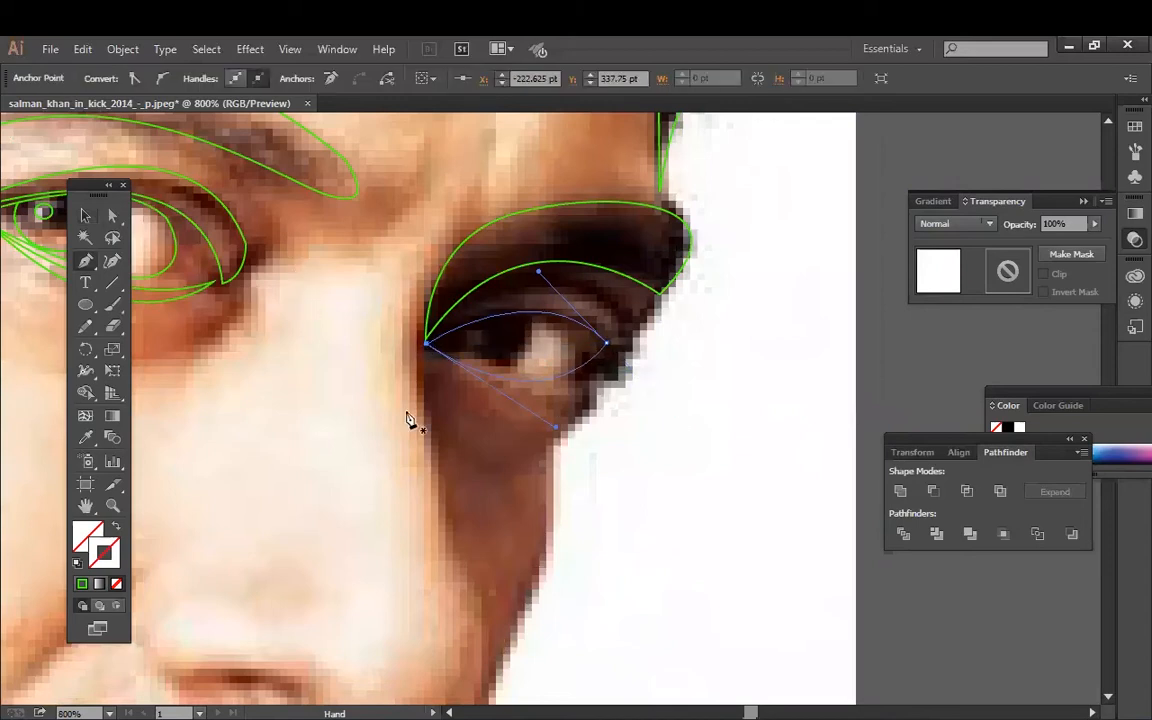
Step: Give the far eye outline a green stroke with a weight of 0.25 pt
double_click(106, 560)
left_click(811, 535)
left_click(756, 461)
left_click(977, 383)
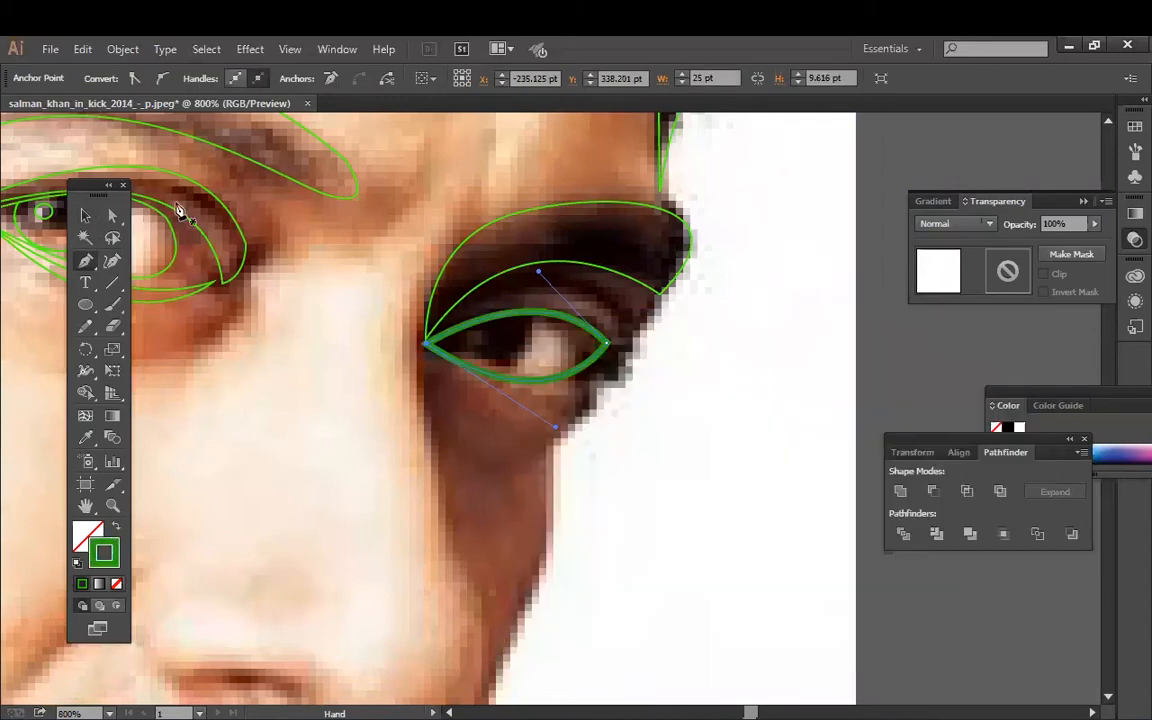
left_click(90, 219)
left_click(562, 376)
left_click(263, 79)
left_click(283, 101)
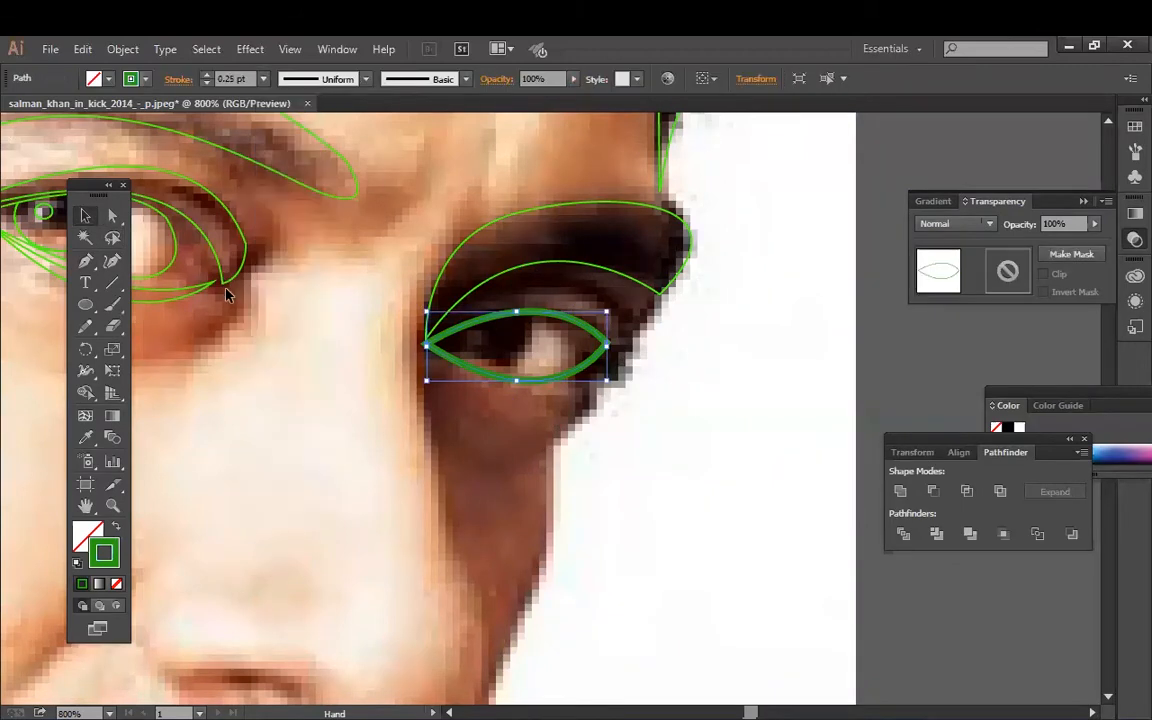
left_click(238, 143)
Step: Draw an ellipse around the far eye's iris and trim off the part above the eye outline using Divide
mouse_move(476, 334)
left_mouse_down()
mouse_move(536, 371)
mouse_move(537, 339)
left_mouse_up()
left_click(85, 216)
left_click(564, 314, "shift")
left_click(904, 533)
right_click(489, 309)
left_click(536, 418)
left_click(508, 268)
left_click(494, 307)
key("Delete")
Step: Trace the dark nostril under the nose as a closed outline with the Pen tool and deselect it
scroll(602, 427, "down", 3)
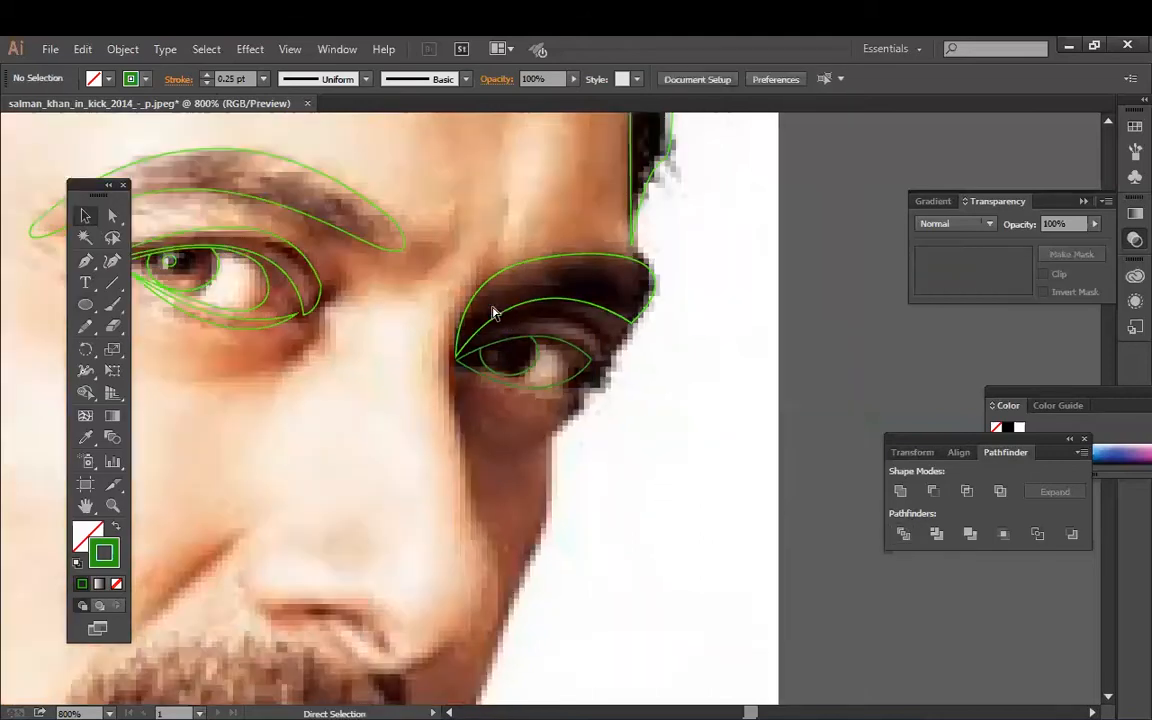
scroll(625, 427, "up", 2)
left_click(85, 261)
left_click(405, 530)
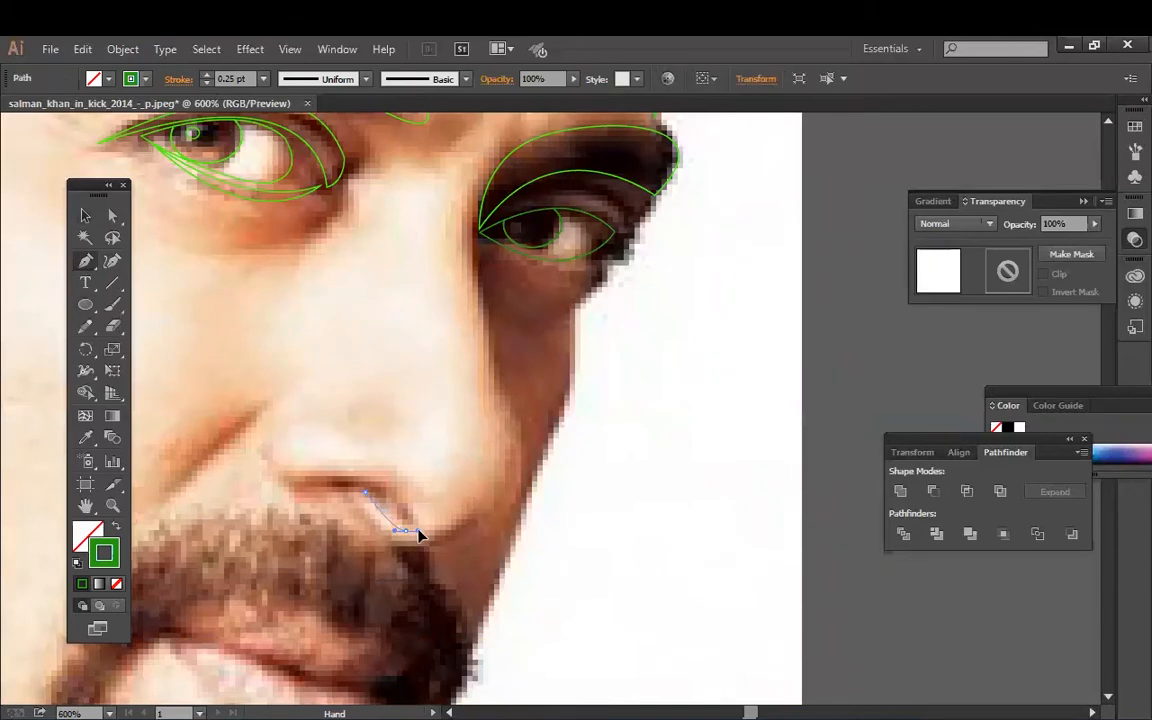
left_click(370, 482)
left_click_drag(315, 440, 379, 505)
left_click(85, 215)
left_click(484, 433)
left_click_drag(484, 433, 564, 437)
Step: Trace the cheek crease beside the nose as a closed crescent-shaped outline with the Pen tool
left_click(86, 261)
left_click(361, 404)
left_click(235, 511)
left_click_drag(244, 463, 274, 431)
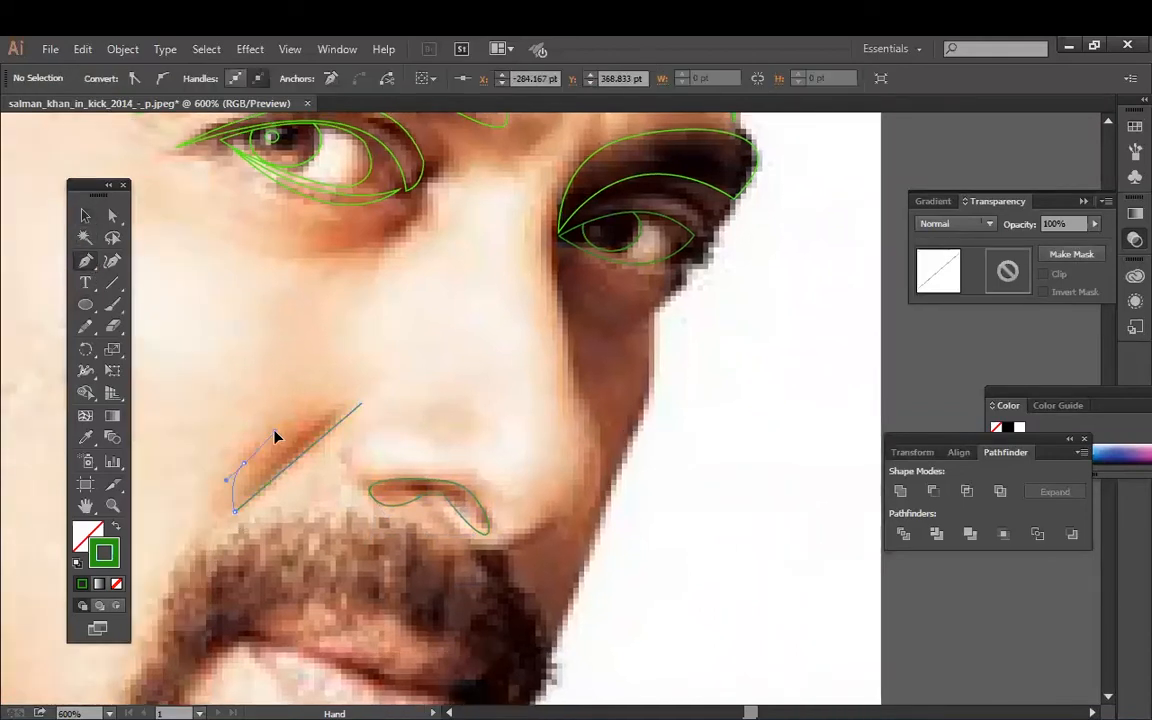
left_click(361, 404)
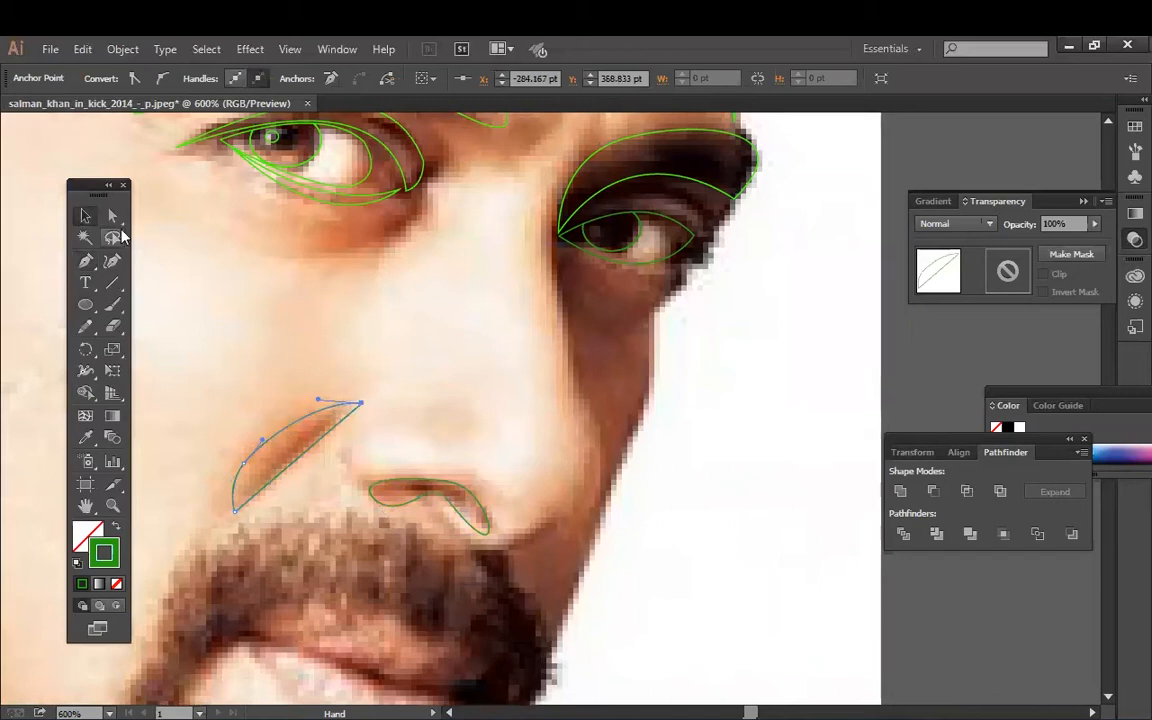
Step: Try to divide the cheek crease shape along an inner line drawn with the Pen tool
left_click(255, 497)
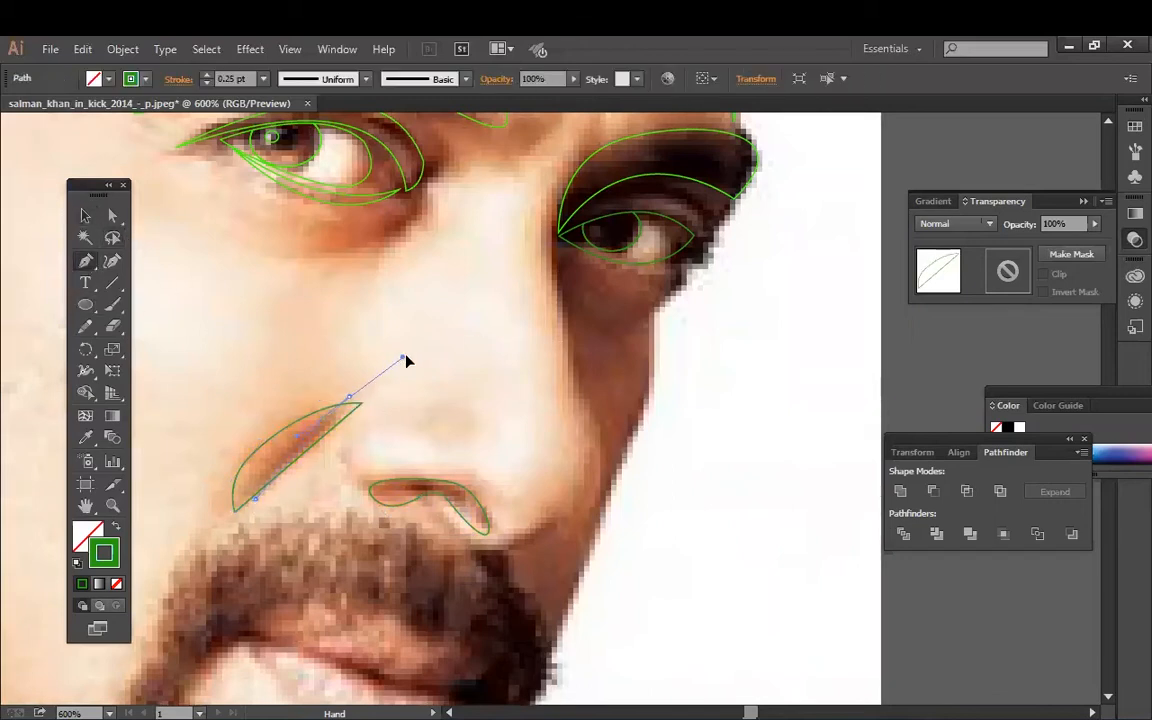
left_click_drag(397, 358, 413, 348)
key("Escape")
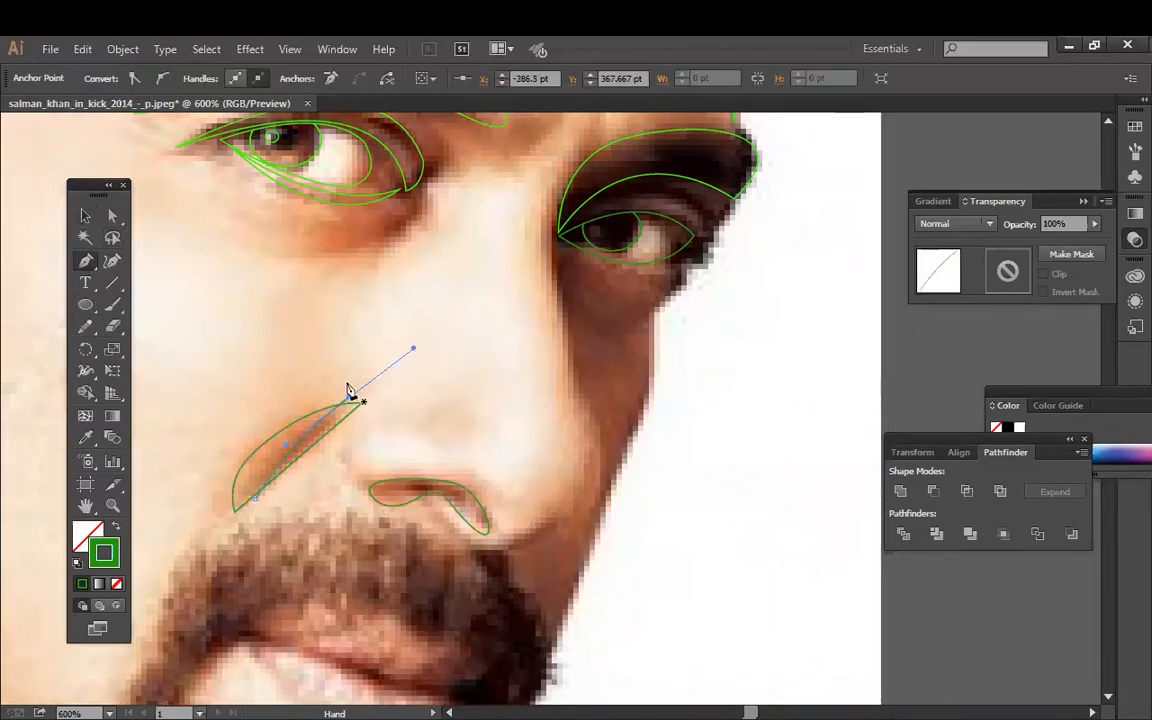
left_click(85, 216)
left_click_drag(300, 364, 350, 460)
left_click(903, 533)
left_click(479, 459)
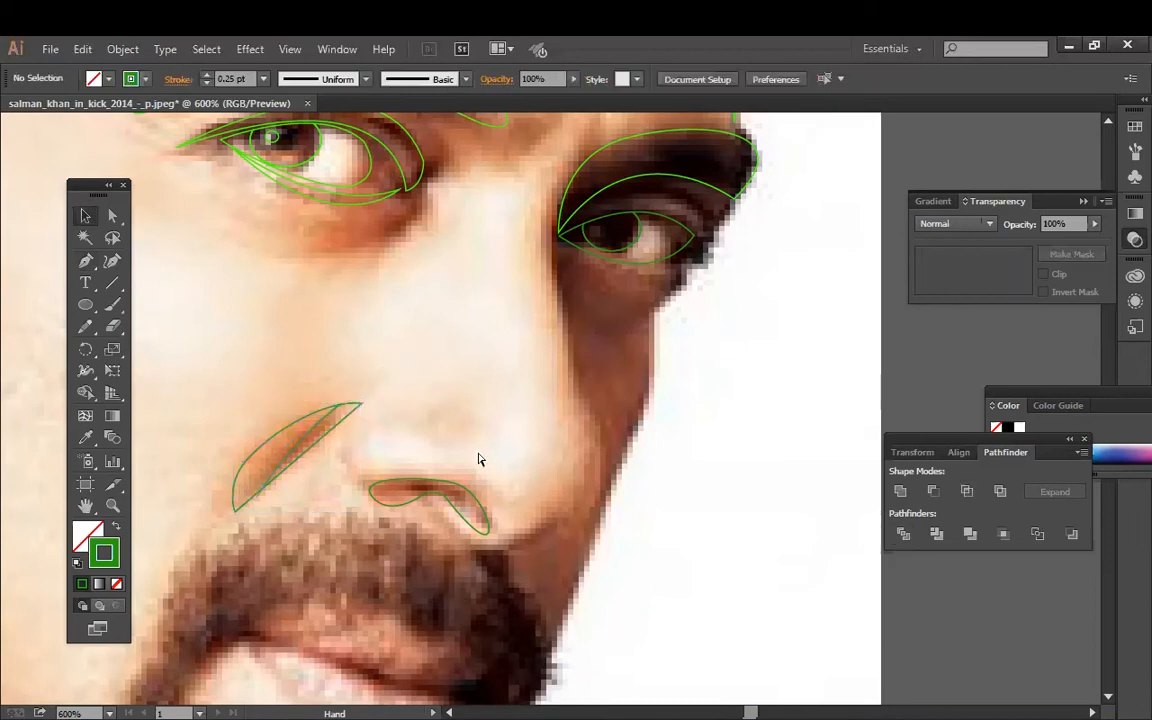
left_click(300, 440)
Step: Divide the cheek crease shape along an inner Pen tool curve extending past its upper edge, and ungroup the pieces
key("p")
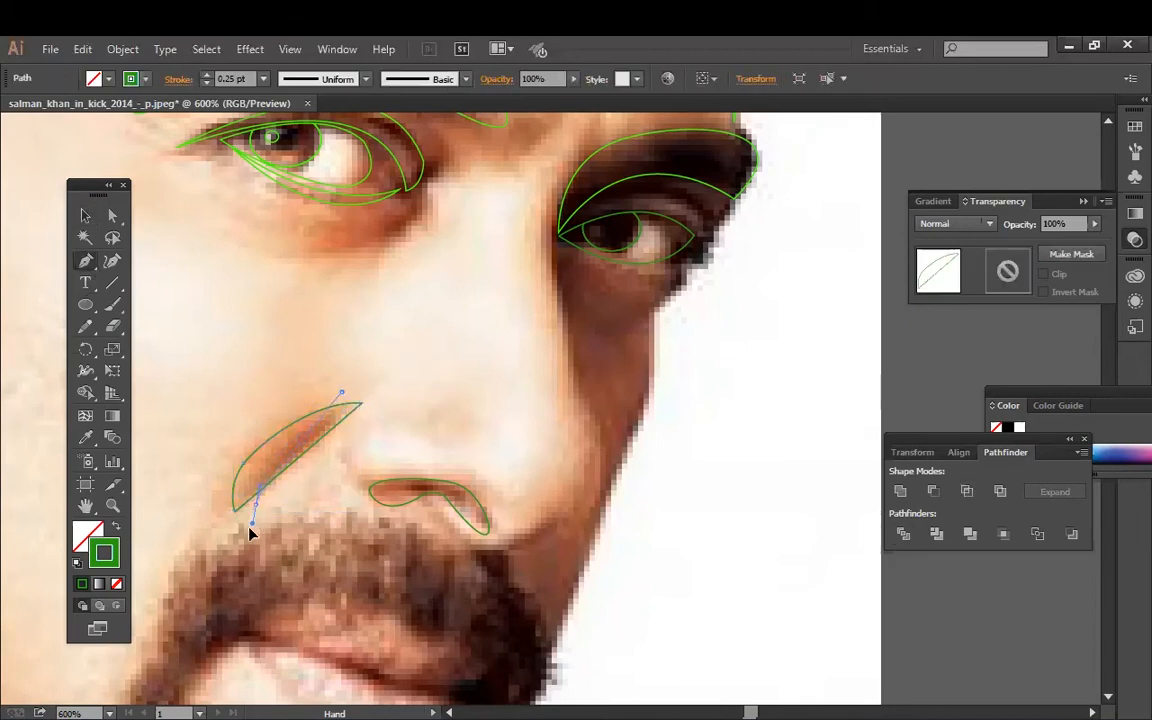
left_click_drag(251, 522, 252, 527)
left_click(85, 216)
left_click_drag(281, 362, 345, 462)
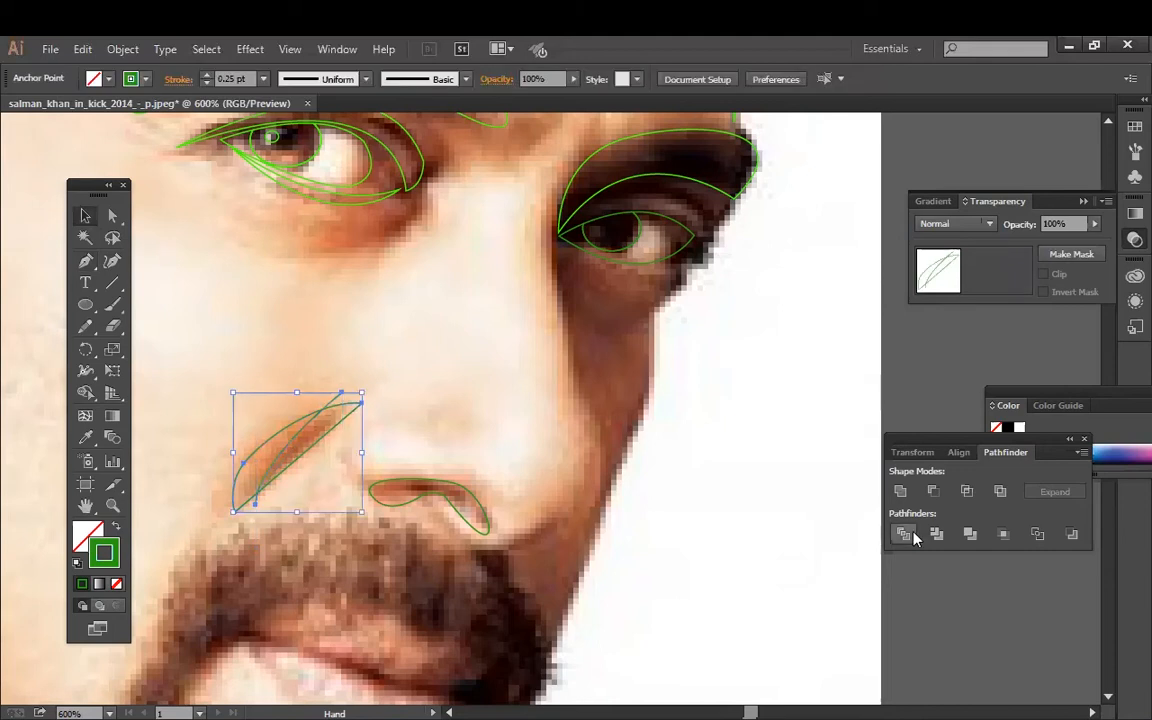
left_click(903, 533)
right_click(298, 418)
left_click(364, 523)
left_click(417, 381)
left_click_drag(532, 586, 552, 532)
left_click_drag(301, 330, 345, 405)
right_click(329, 369)
left_click(660, 470)
Step: Trace the shadow edge of the nose with the Pen tool from the inner far eyebrow down around the nose tip
key("ctrl+minus")
left_click_drag(635, 414, 545, 466)
left_click_drag(600, 345, 515, 298)
left_click(592, 455)
left_click(86, 260)
left_click(504, 227)
left_click_drag(482, 362, 525, 454)
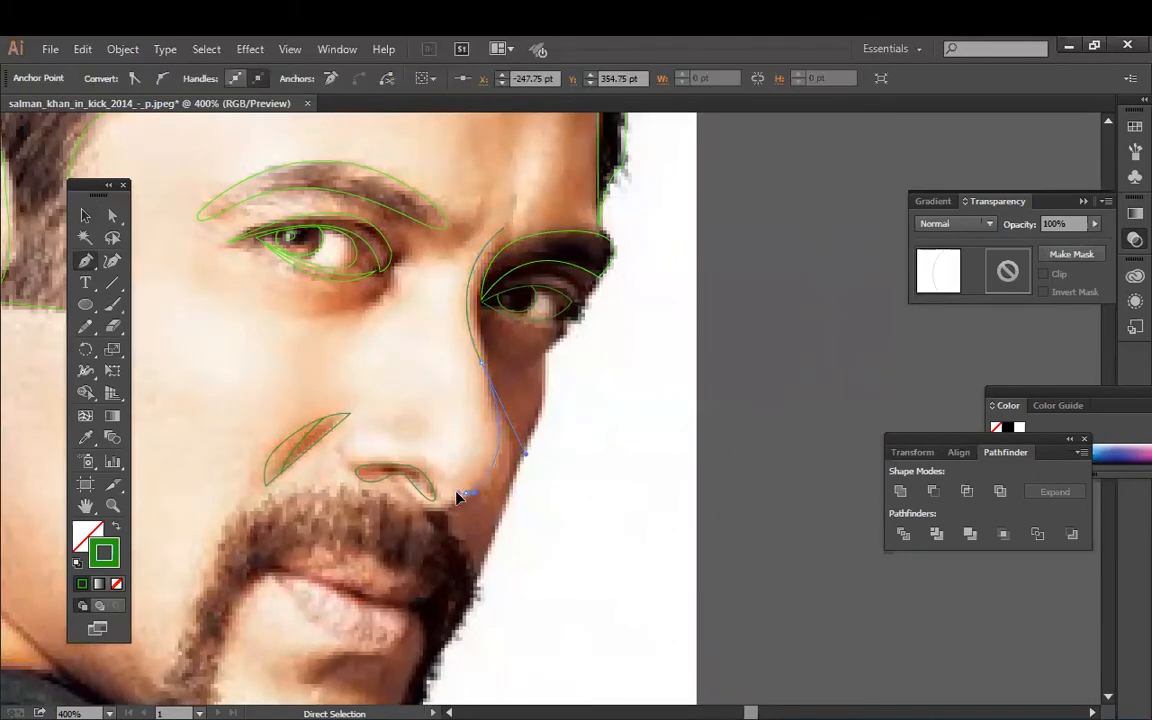
left_click_drag(433, 506, 378, 508)
Step: Continue the nose edge path to the nostril and back up to the brow as a thin closed shape, then deselect it
key("ctrl+plus")
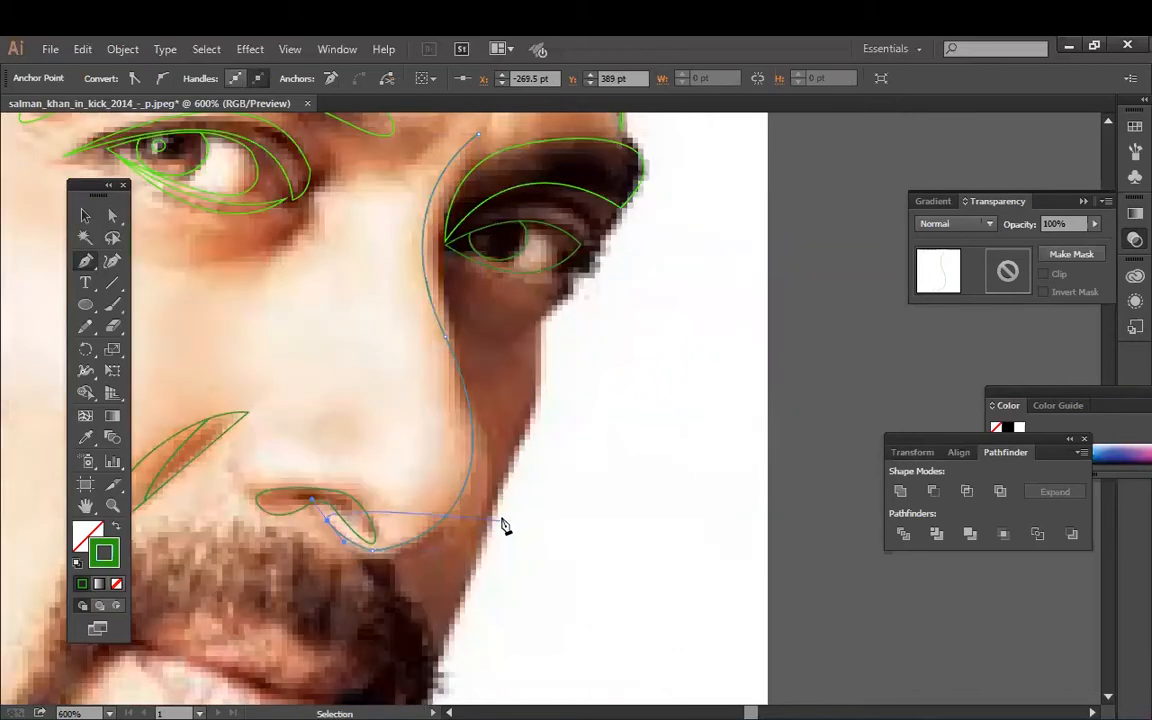
left_click_drag(411, 557, 458, 473)
key("ctrl+z")
left_click(365, 431)
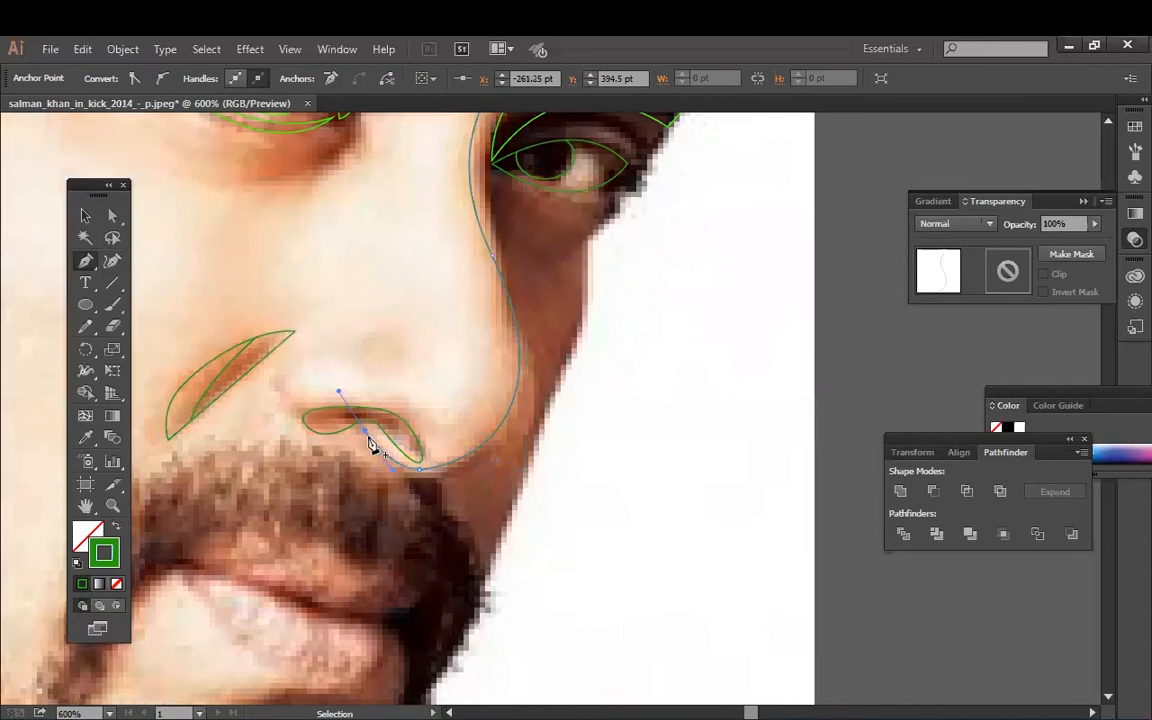
left_click_drag(509, 431, 509, 582)
left_click_drag(525, 206, 606, 190)
left_click_drag(598, 298, 608, 282)
left_click(86, 214)
left_click(273, 234)
Step: Trace the outer contour of the moustache and beard as a closed Pen tool outline and deselect it
key("ctrl+minus")
key("ctrl+minus")
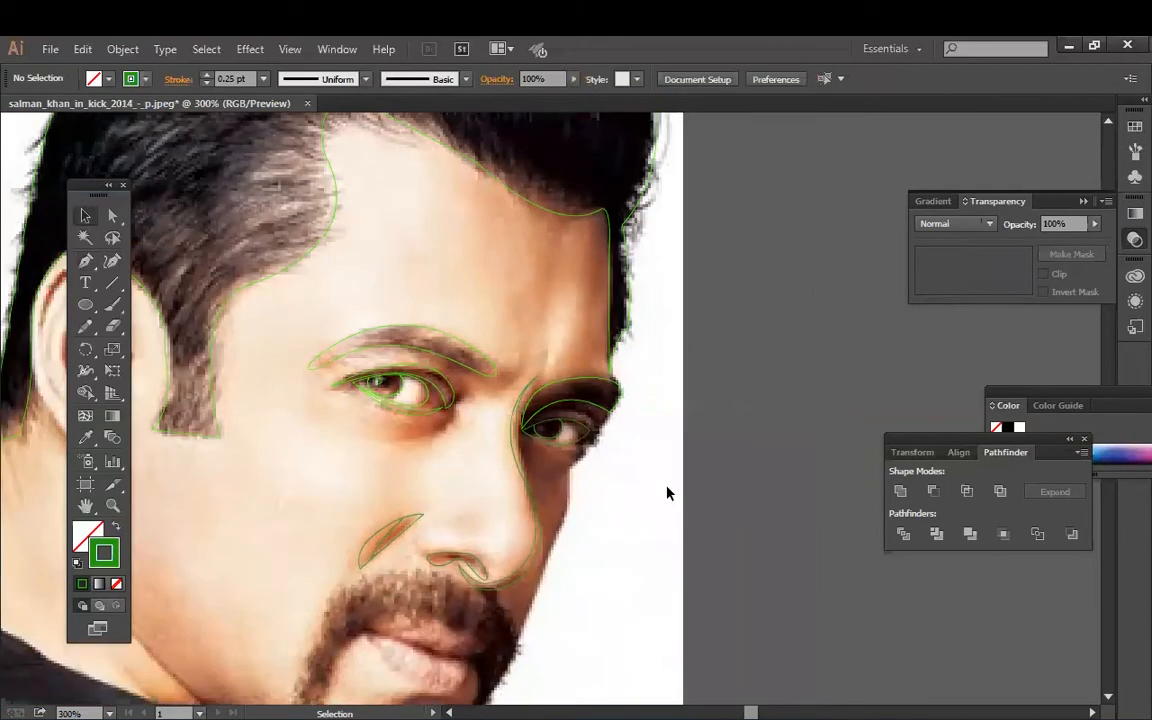
left_click_drag(677, 558, 677, 471)
left_click_drag(590, 528, 616, 444)
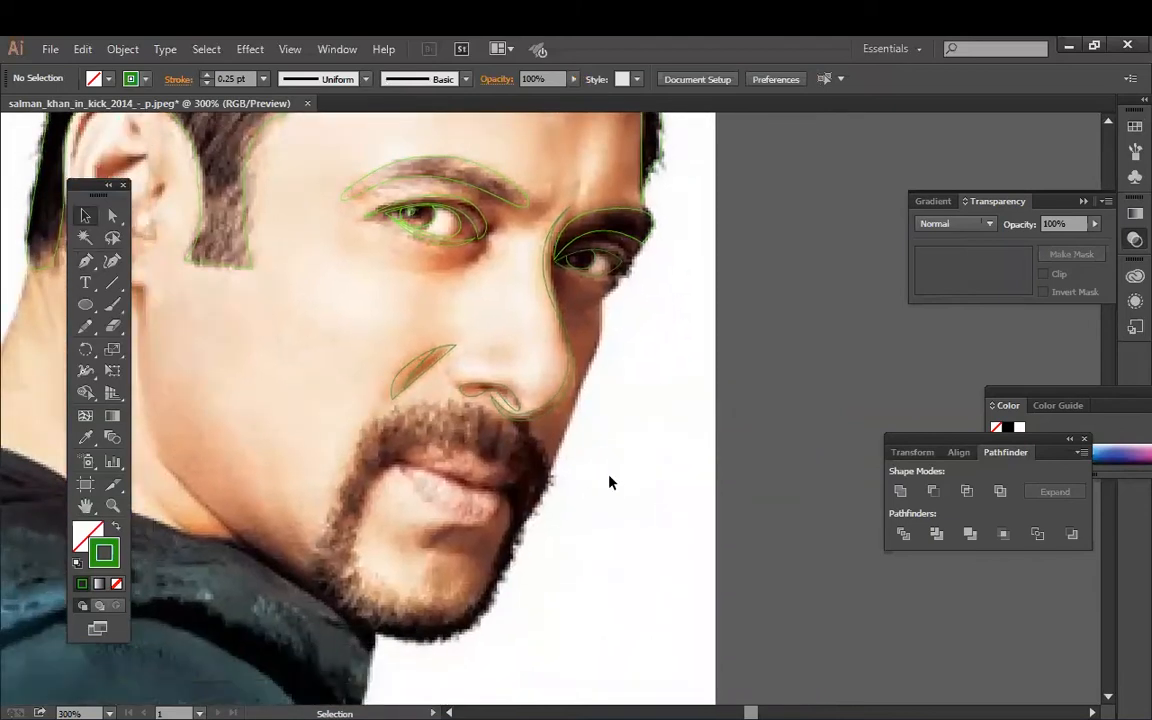
left_click_drag(615, 497, 620, 462)
left_click(86, 260)
key("ctrl+plus")
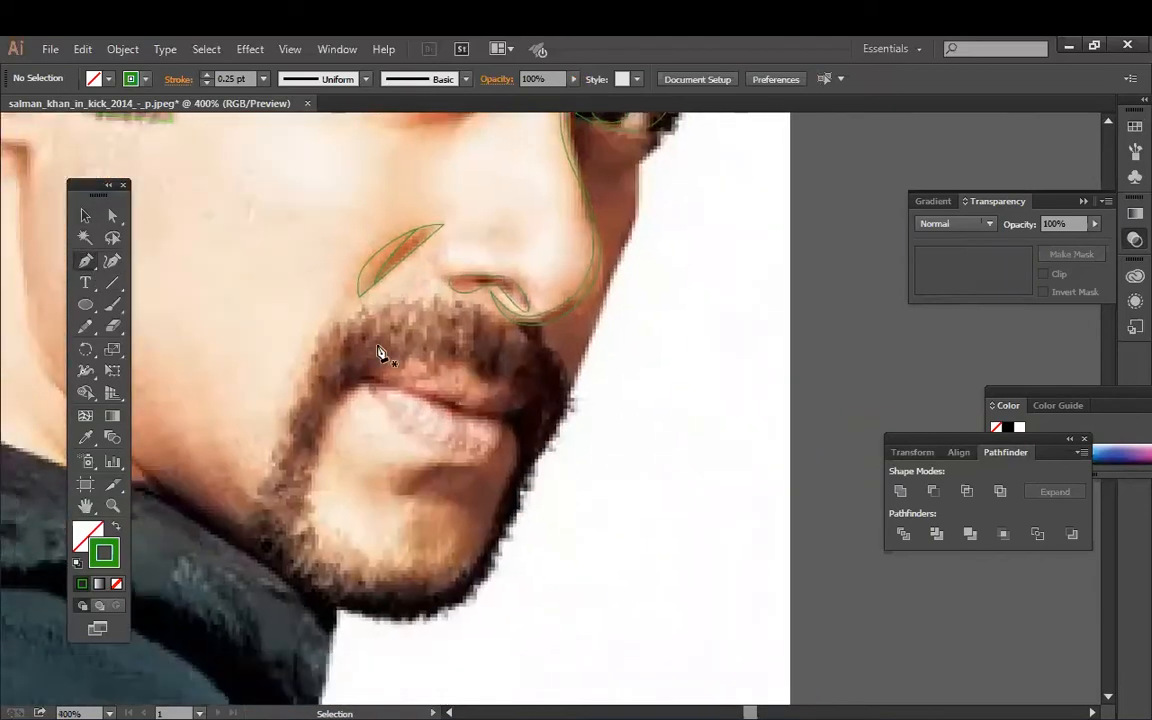
left_click(279, 581)
left_click_drag(257, 490, 286, 448)
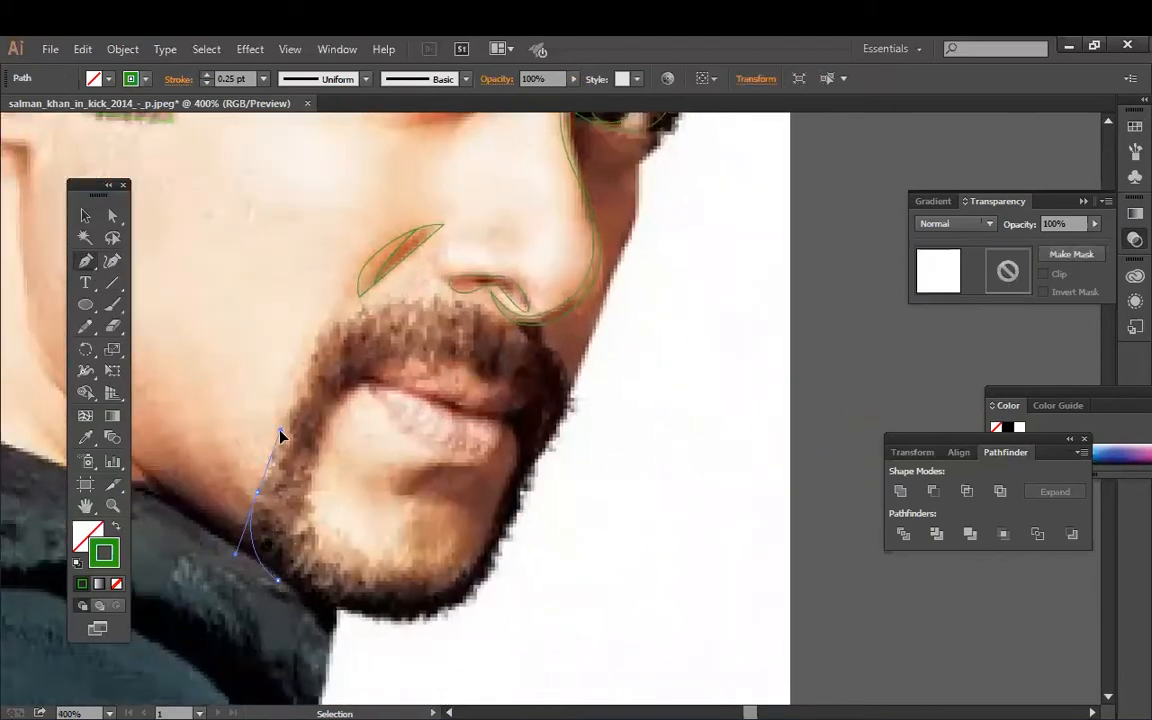
left_click(281, 431)
left_click_drag(313, 358, 408, 305)
left_click_drag(565, 405, 525, 495)
left_click_drag(441, 615, 387, 633)
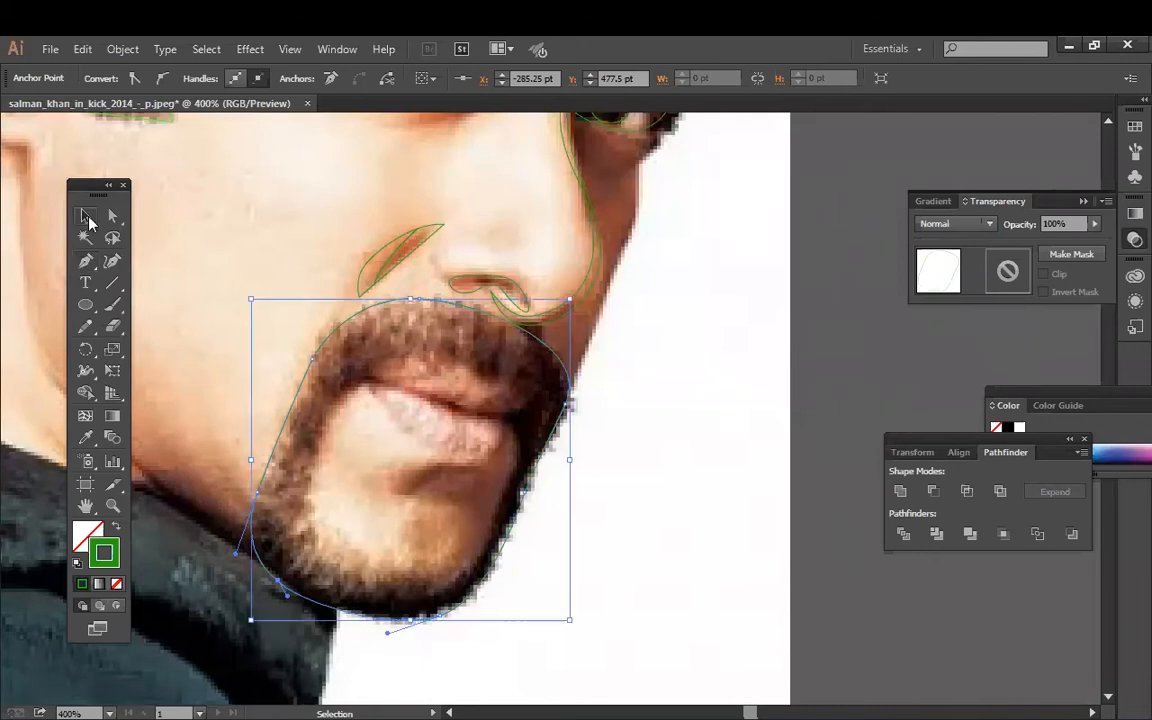
left_click(180, 244, "ctrl")
Step: Trace the inner contour of the beard around the chin and lips with the Pen tool
left_click(281, 520, "ctrl")
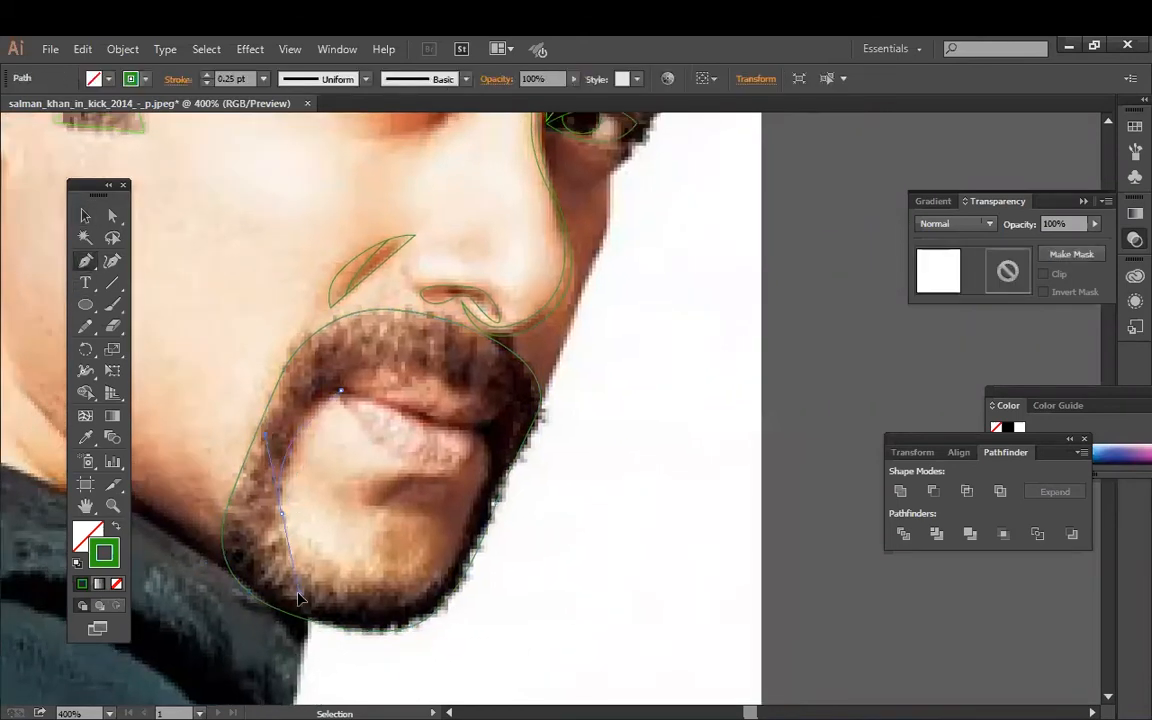
left_click_drag(298, 596, 375, 588)
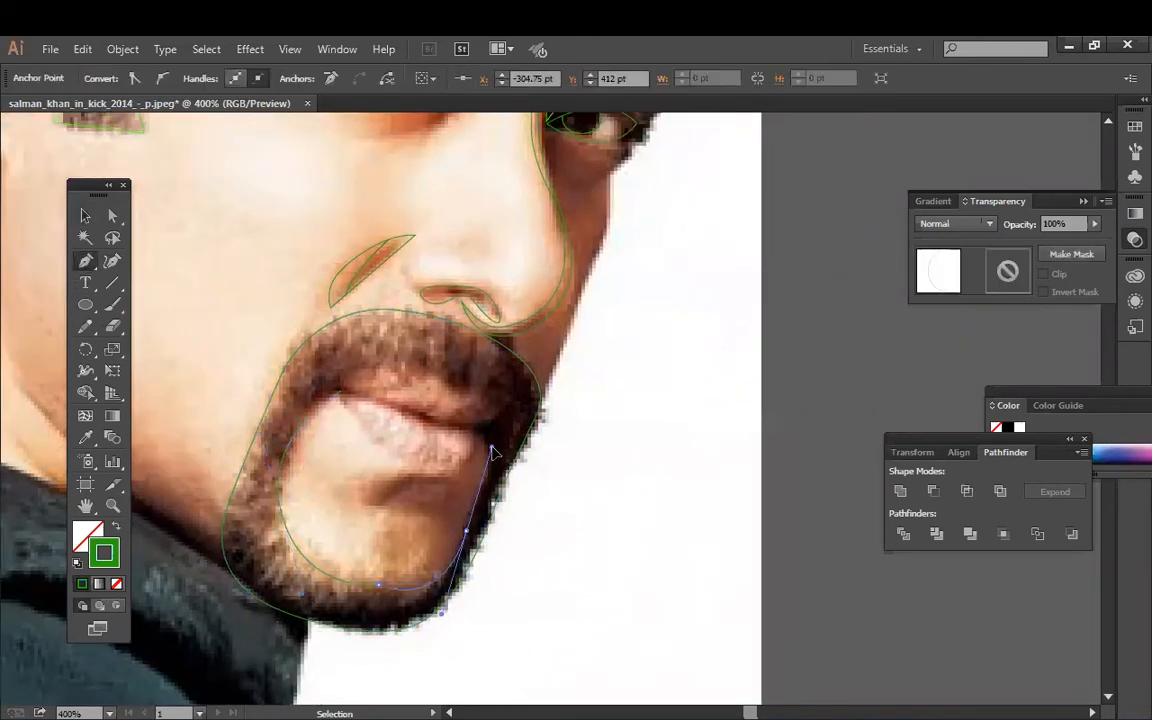
left_click_drag(464, 539, 487, 499)
left_click_drag(479, 388, 457, 390)
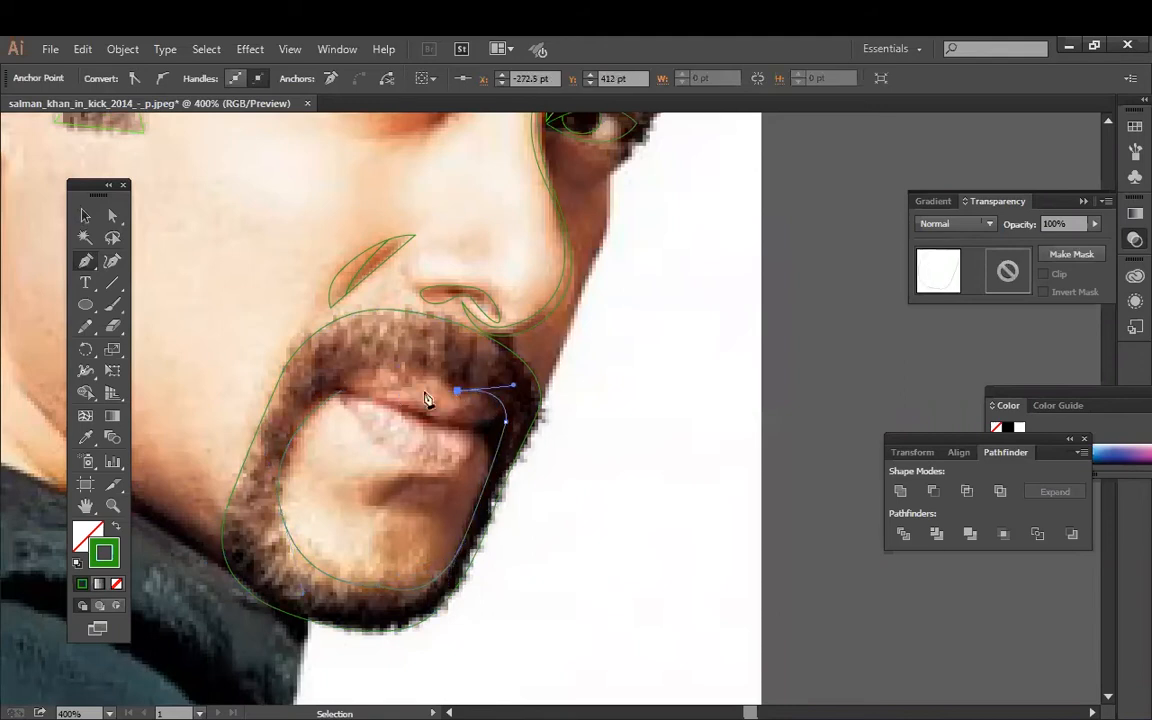
left_click_drag(341, 391, 338, 401)
key("ctrl+z")
left_click(85, 215)
Step: Divide the beard shape along its inner contour, ungroup the result and delete the surplus piece
left_click_drag(228, 330, 318, 478)
left_click(903, 537)
left_click(563, 522)
left_click(306, 476)
right_click(306, 476)
left_click(357, 573)
left_click_drag(526, 451, 745, 477)
key("Delete")
Step: Trace the lower lip as a closed outline with the Pen tool and deselect it
key("ctrl+equal")
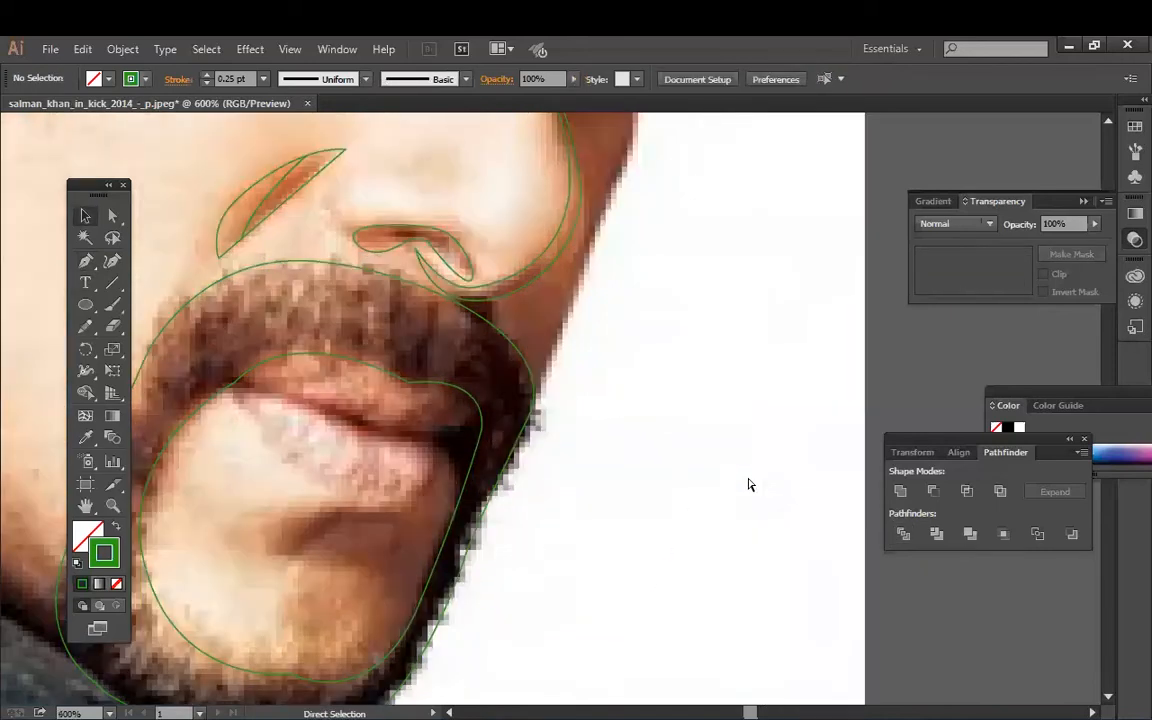
left_click(239, 465)
key("ctrl+shift+a")
key("p")
left_click(229, 386)
left_click(452, 455)
left_click_drag(466, 430, 535, 298)
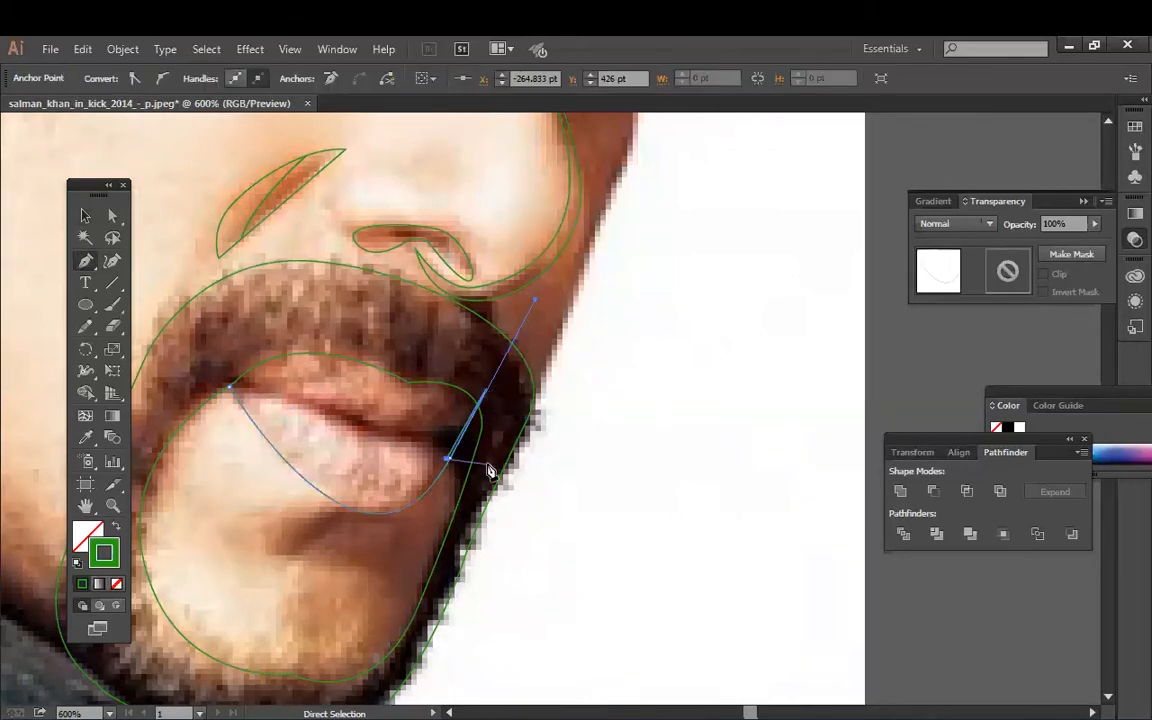
left_click(450, 460)
left_click_drag(230, 393, 319, 478)
key("v")
left_click(627, 524)
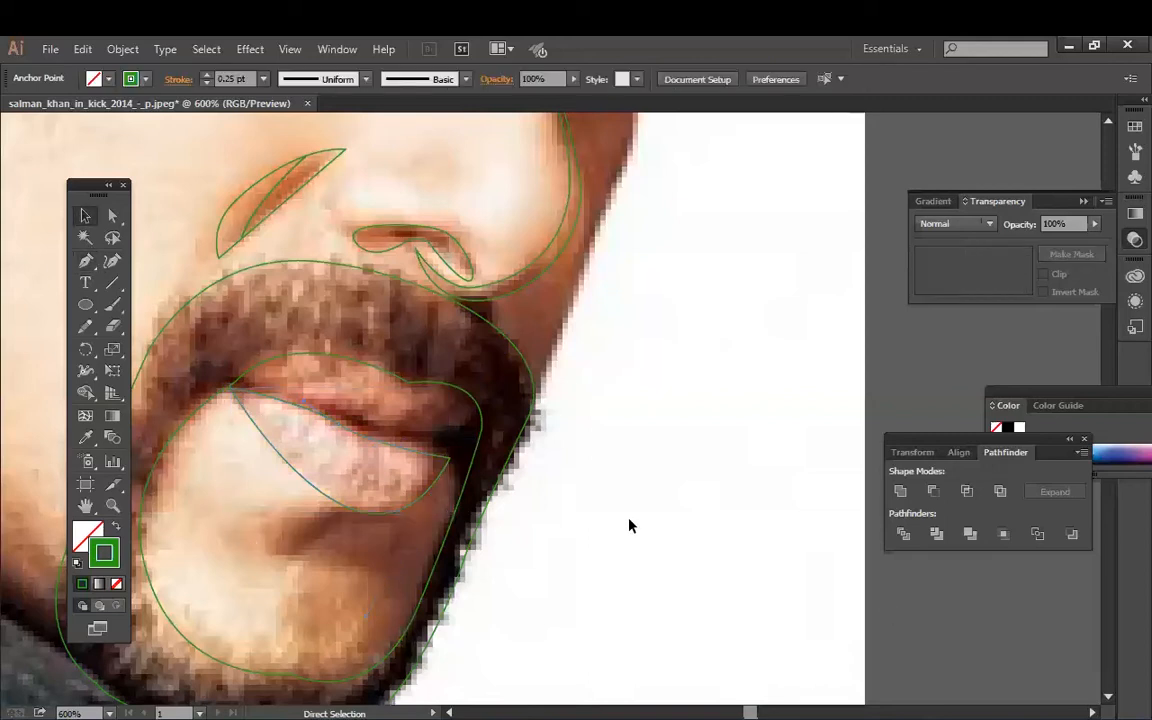
Step: Trace the upper lip with the Pen tool, from the near mouth corner over the top and back along its lower edge
left_click(85, 262)
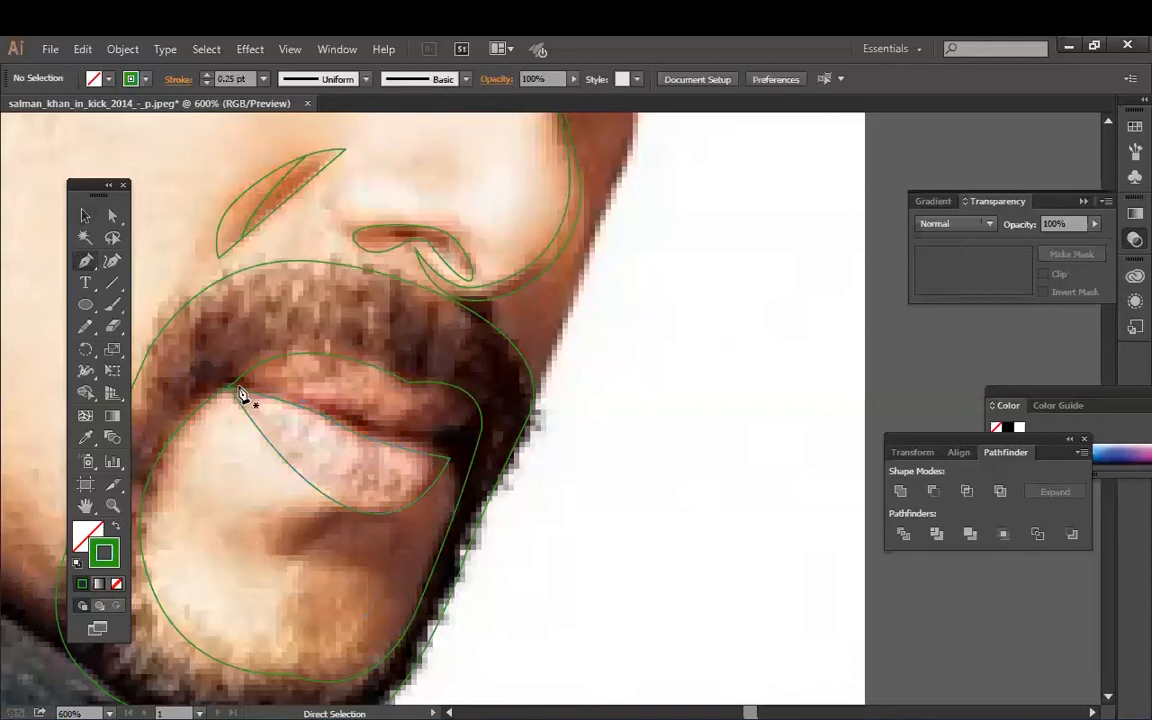
left_click(234, 386)
left_click_drag(426, 346, 489, 399)
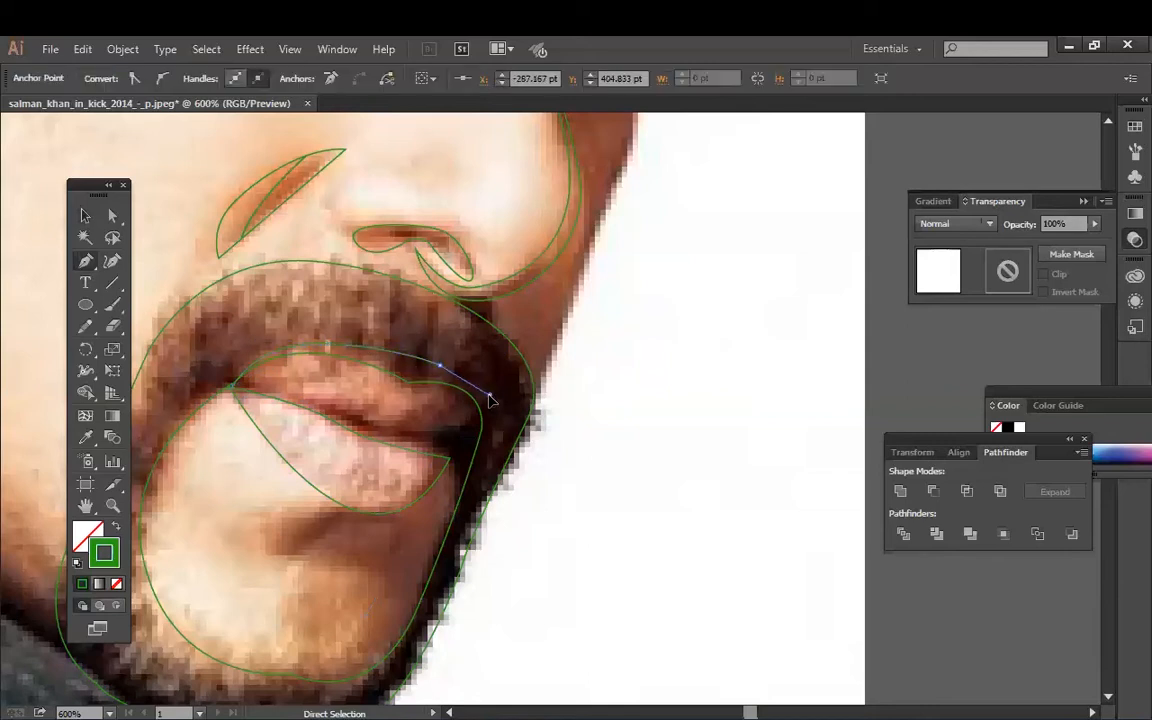
left_click(232, 388)
left_click_drag(461, 429, 424, 434)
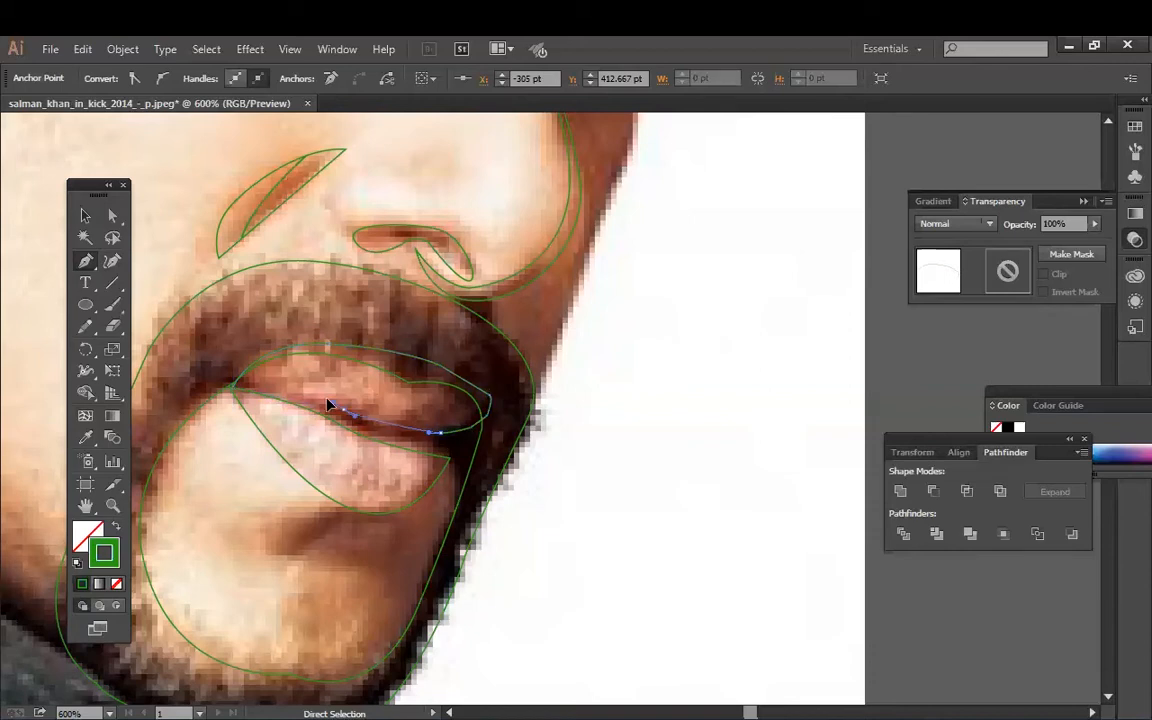
Step: Trace the dark gap between the lips as a narrow closed shape and deselect everything
left_click(243, 381)
left_click_drag(487, 428, 467, 483)
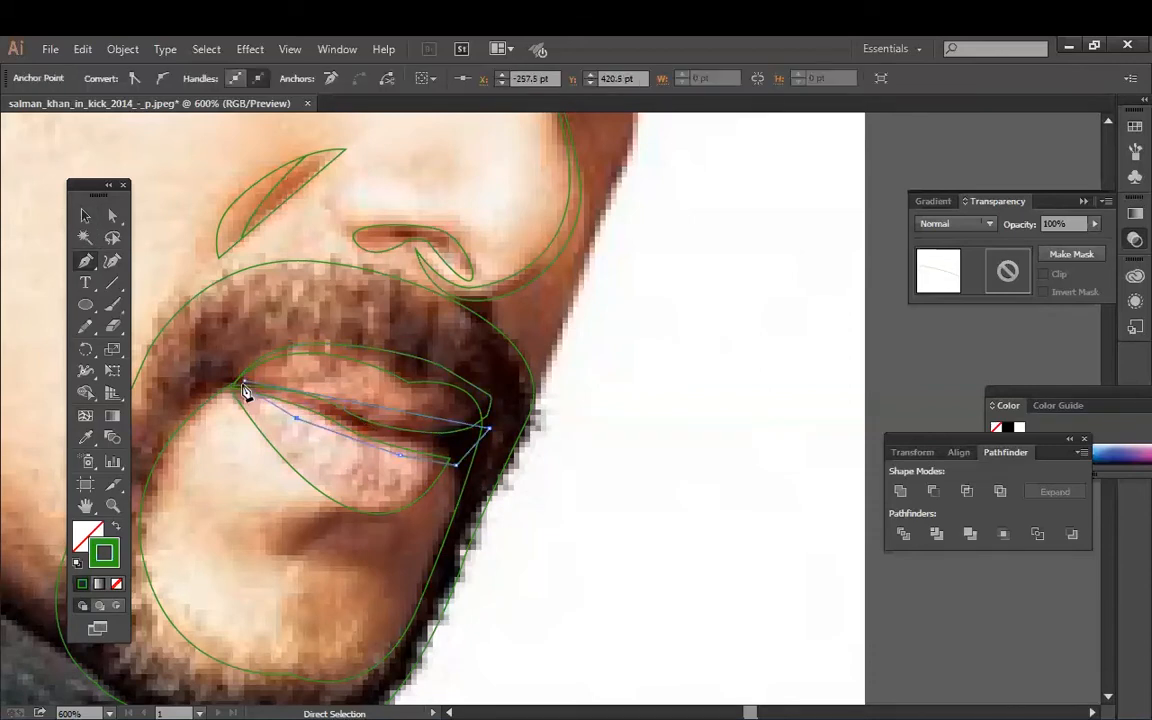
left_click_drag(244, 381, 257, 403)
key("v")
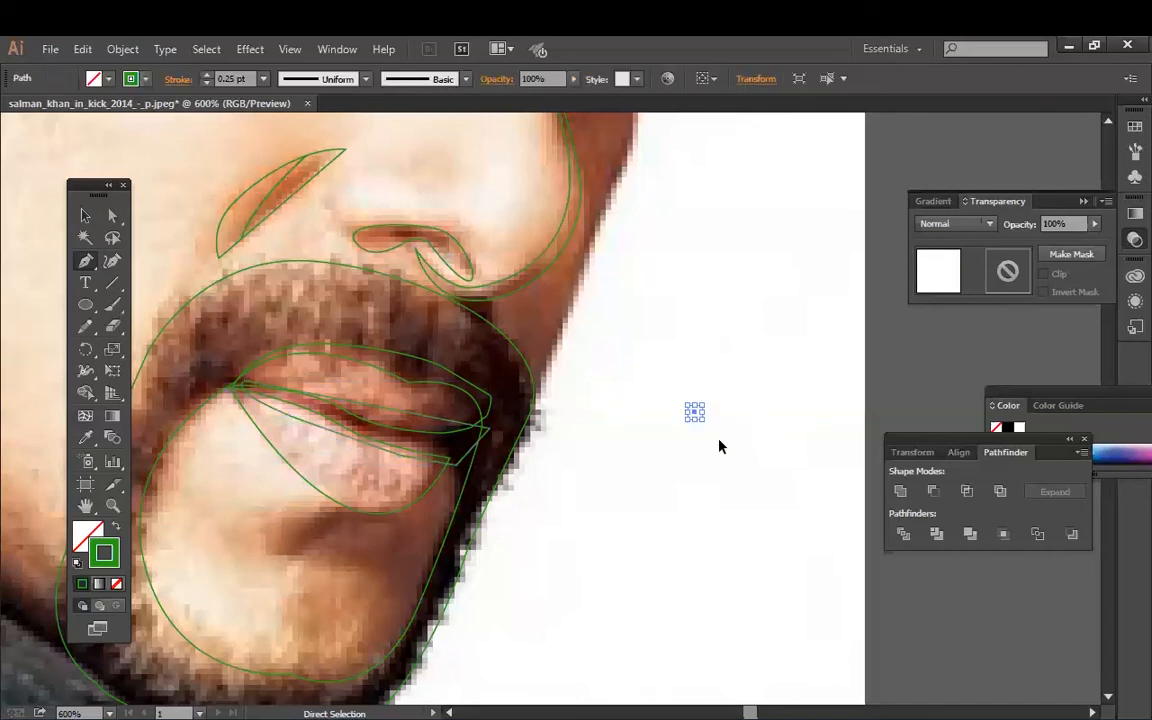
key("a")
left_click(732, 485)
Step: Start the skin outline with the Pen tool at the collar behind the neck and extend it to the hair at the nape
key("ctrl+minus")
key("ctrl+minus")
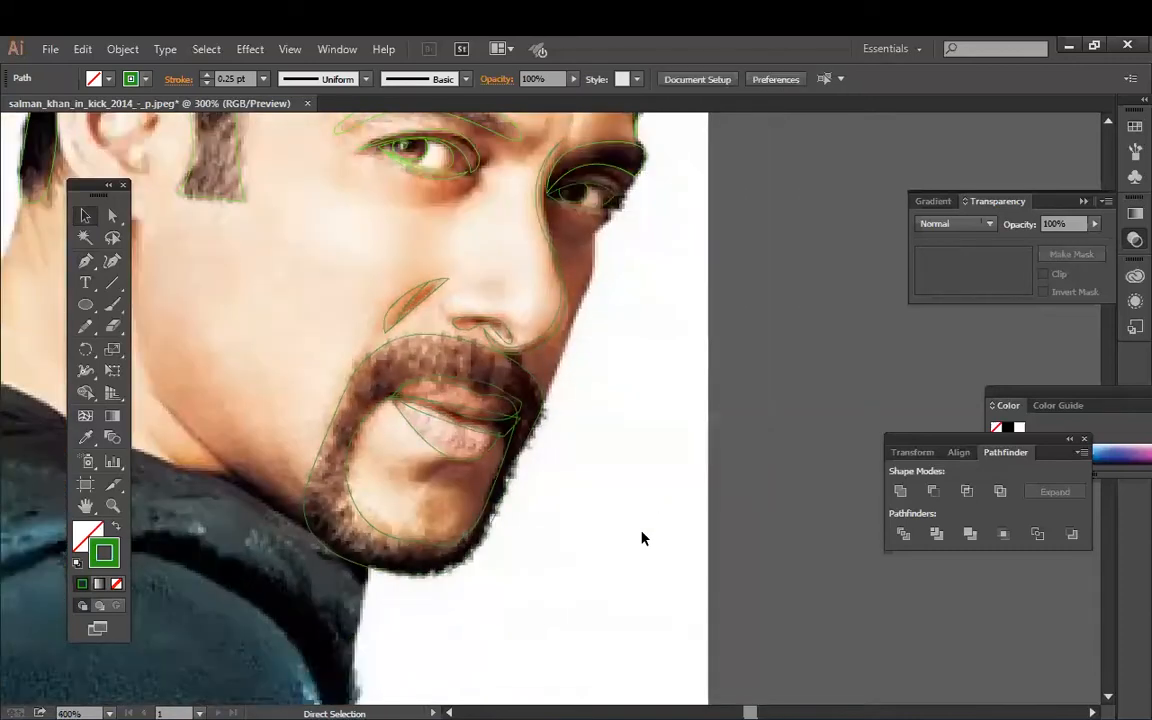
key("ctrl+minus")
key("ctrl+minus")
key("ctrl+plus")
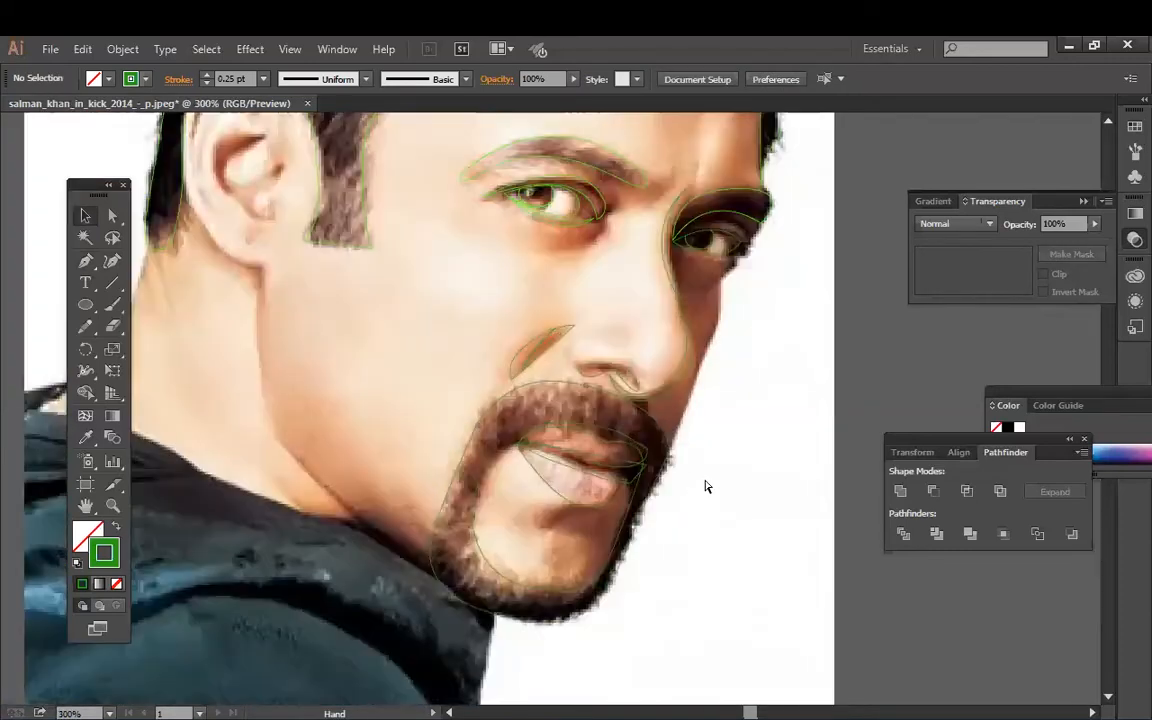
key("ctrl+plus")
key("ctrl+plus")
left_click_drag(860, 418, 1010, 700)
left_click(86, 262)
left_click_drag(424, 450, 544, 372)
left_click(190, 548)
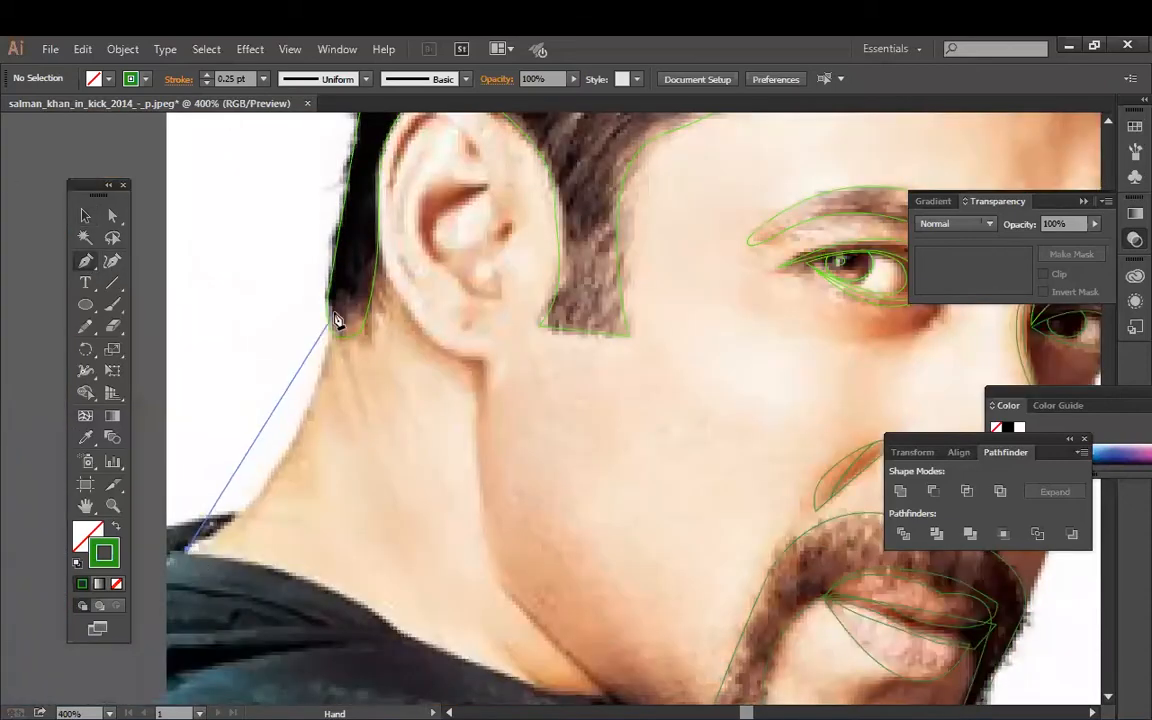
left_click(334, 316)
Step: Continue the skin outline from the nape up behind the ear and across beneath the hair to the front hairline
left_click_drag(386, 112, 324, 305)
left_click(360, 195)
left_click_drag(463, 188, 350, 425)
left_click(600, 245)
left_click_drag(622, 257, 553, 164)
left_click(685, 258)
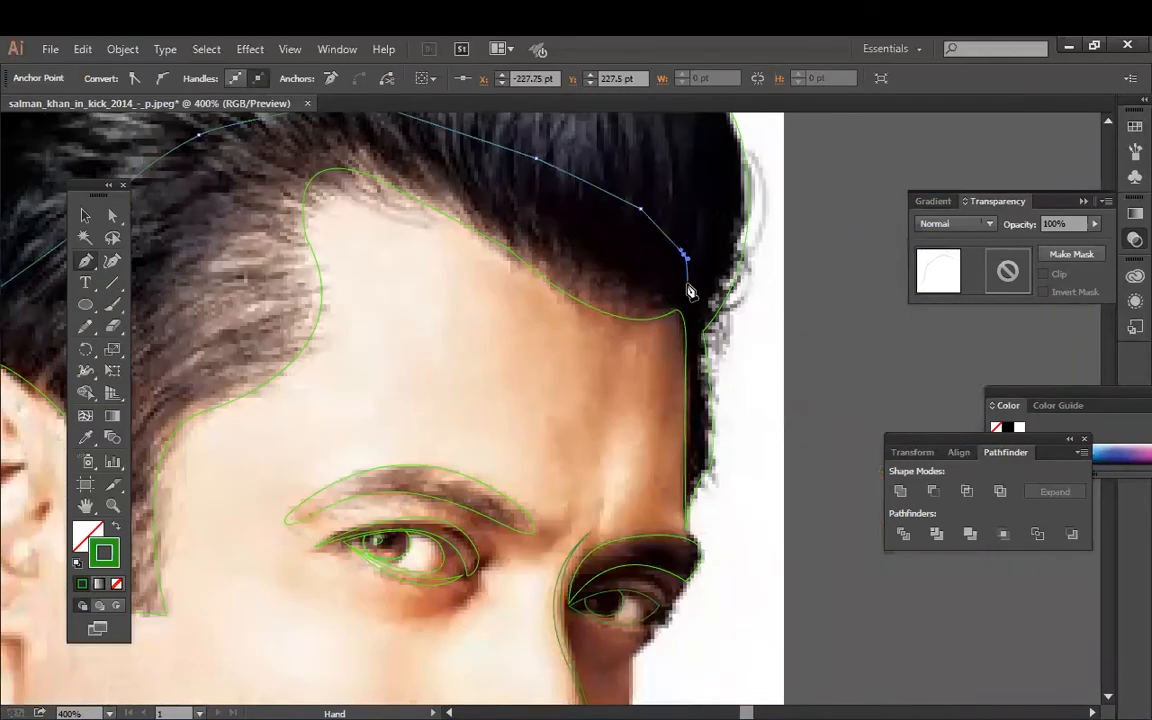
Step: Extend the skin outline down the far temple, past the far eyebrow and along the outer edge of the far eye
left_click(692, 467)
left_click_drag(692, 467, 714, 390)
scroll(714, 340, "up", 2)
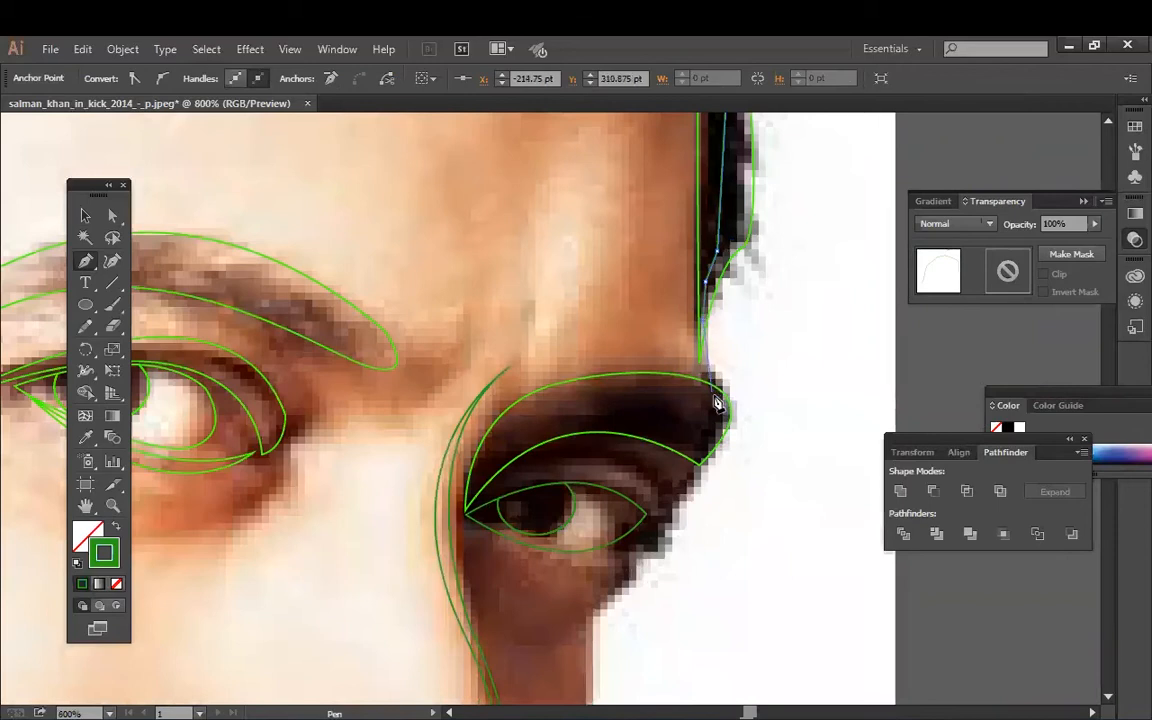
scroll(680, 465, "down", 2)
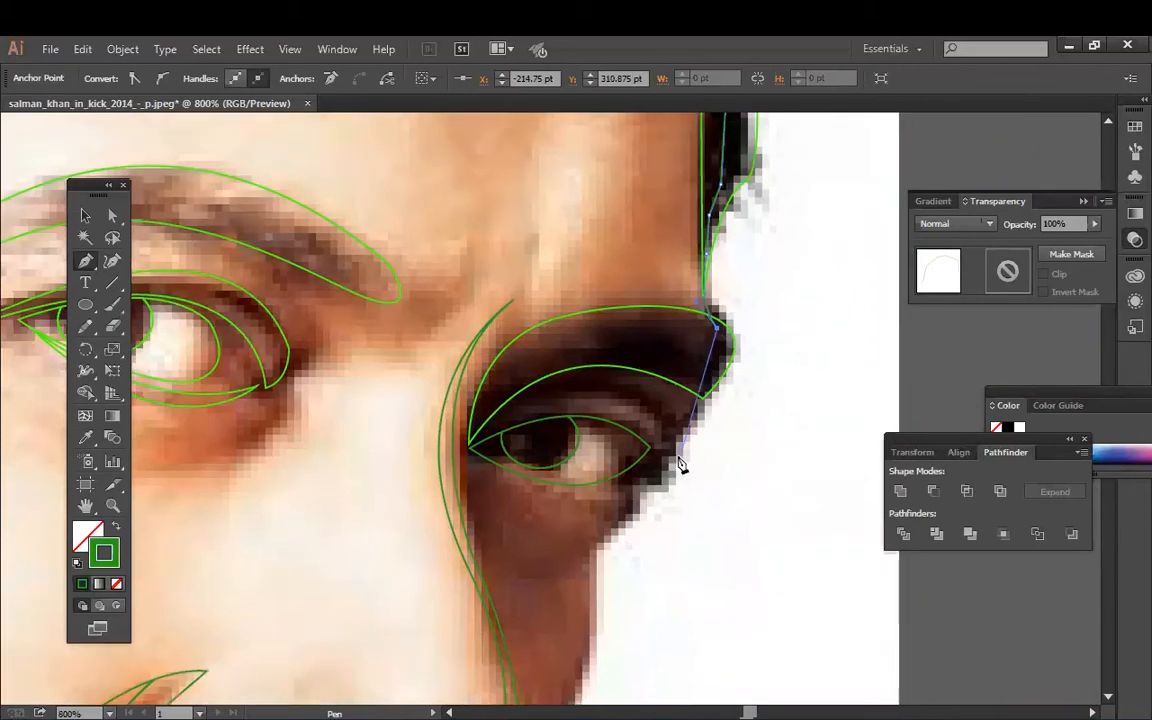
left_click_drag(675, 446, 657, 482)
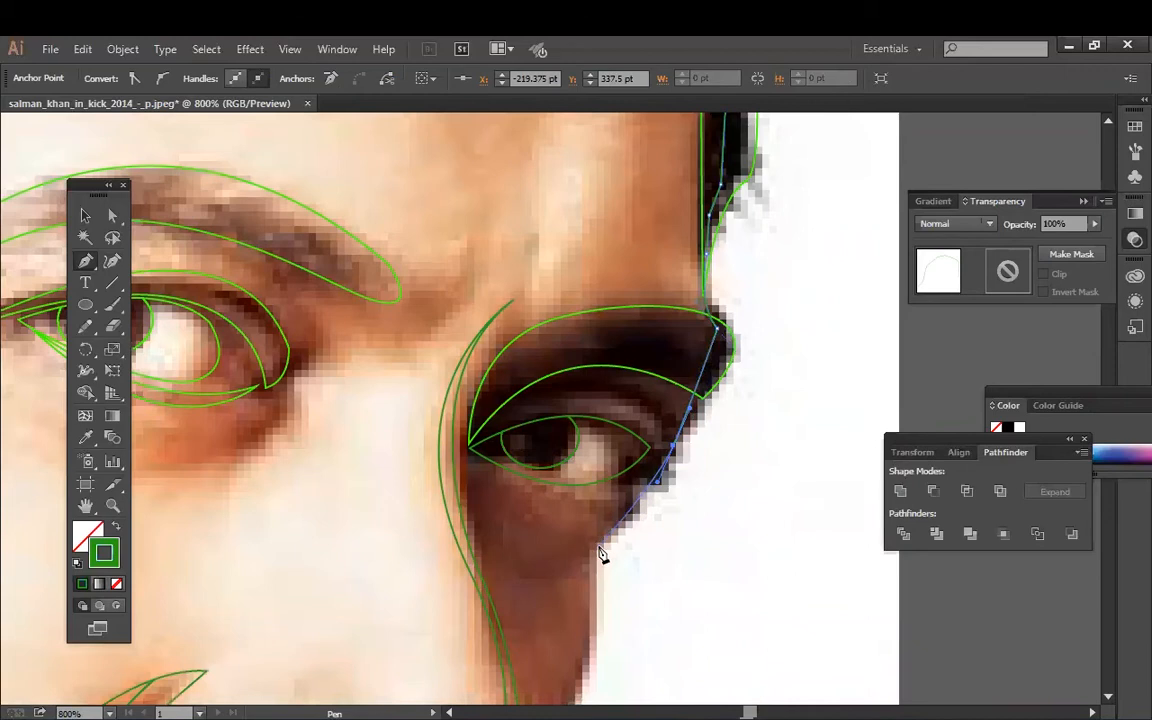
Step: Trace the skin outline down the far cheek to the outer edge of the beard beside the mouth
left_click_drag(619, 577, 575, 377)
left_click_drag(576, 437, 639, 345)
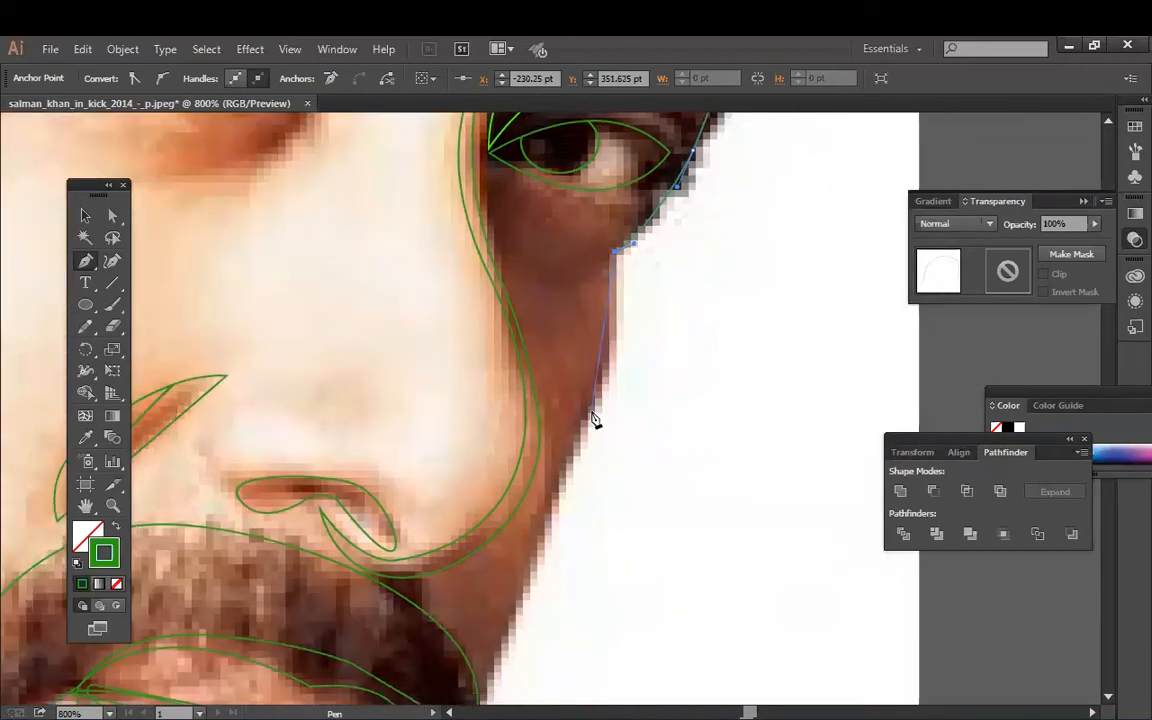
left_click_drag(581, 427, 551, 456)
left_click_drag(523, 598, 533, 413)
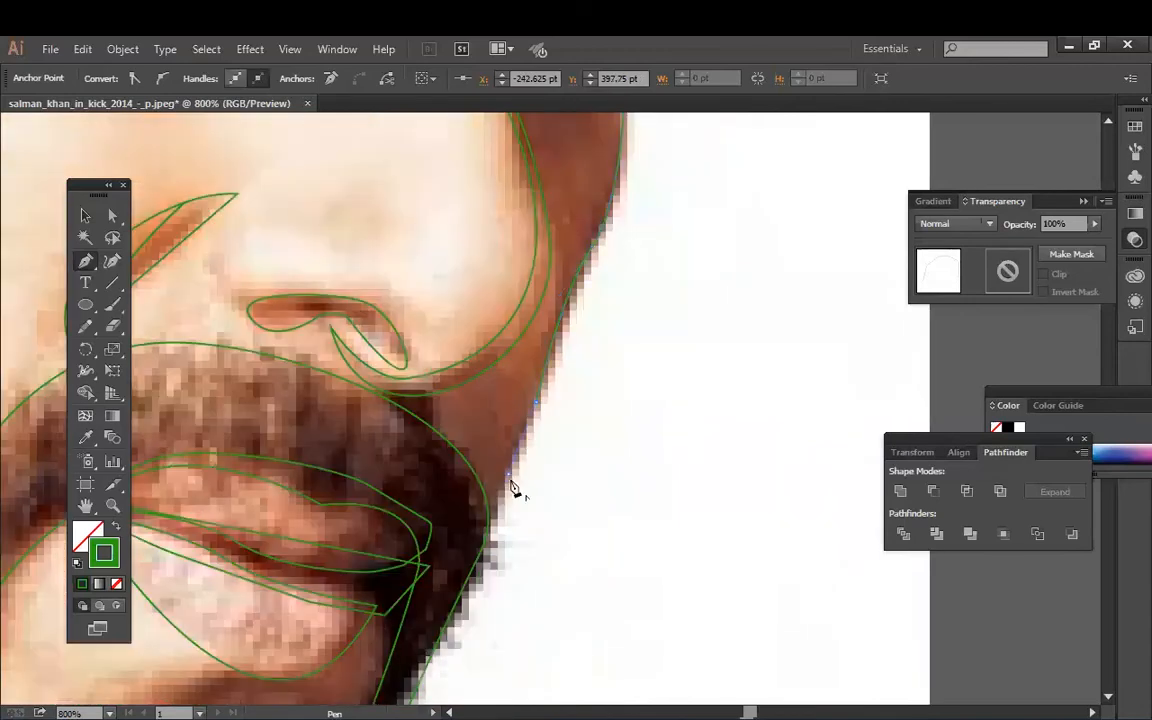
left_click_drag(511, 488, 544, 326)
left_click_drag(470, 501, 593, 373)
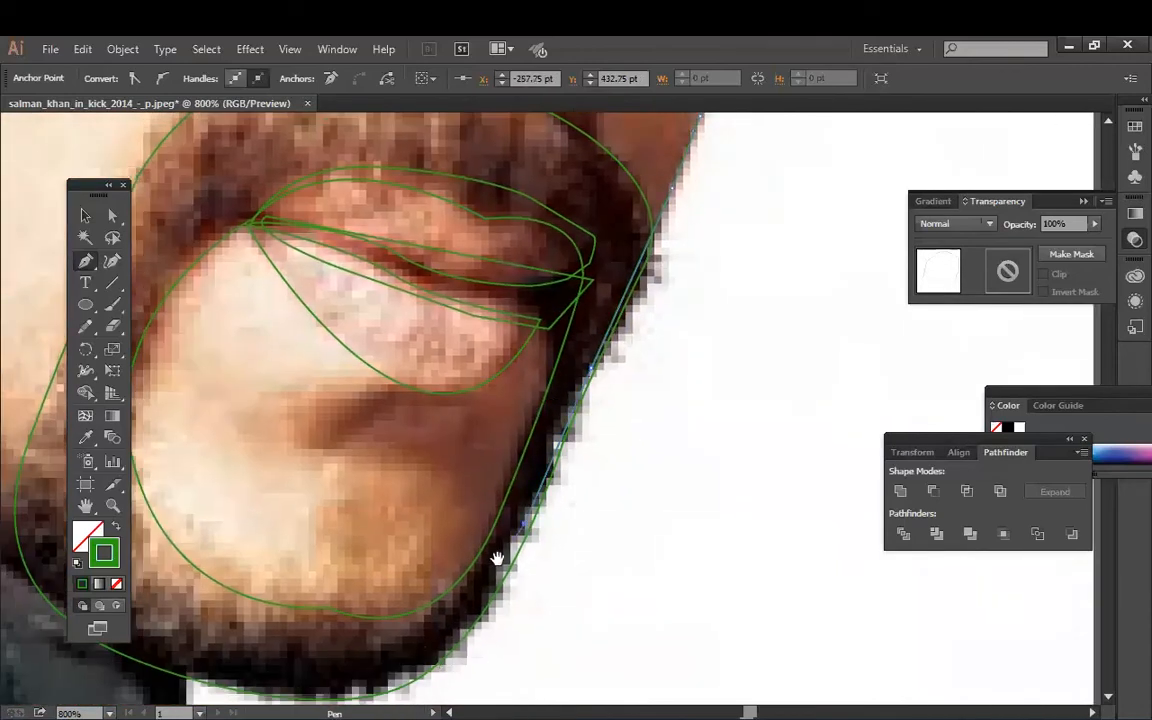
Step: Carry the skin outline around the chin inside the beard and back along the jaw towards the collar
left_click_drag(497, 558, 592, 393)
left_click(552, 474)
left_click(423, 514)
left_click_drag(287, 496, 548, 508)
left_click(496, 474)
left_click_drag(402, 436, 721, 554)
left_click(599, 476)
Step: Close the skin outline along the collar at its starting point behind the neck and deselect it
key("ctrl+minus")
key("ctrl+minus")
key("ctrl+minus")
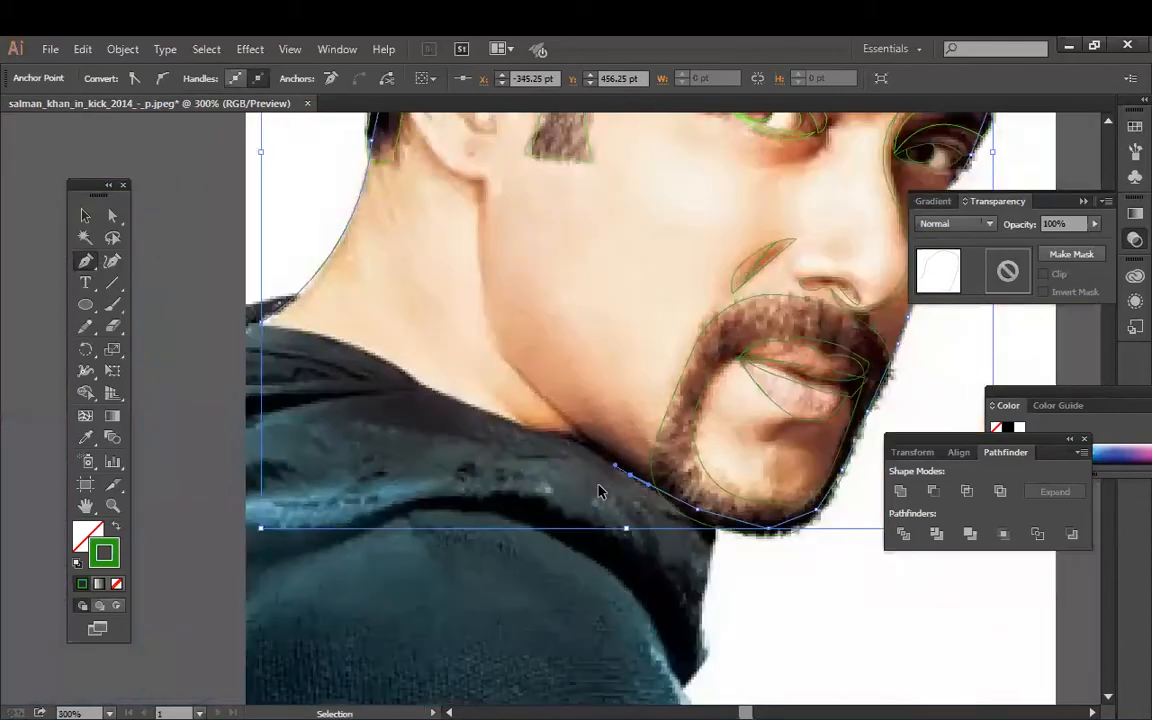
key("ctrl+plus")
left_click_drag(349, 355, 530, 445)
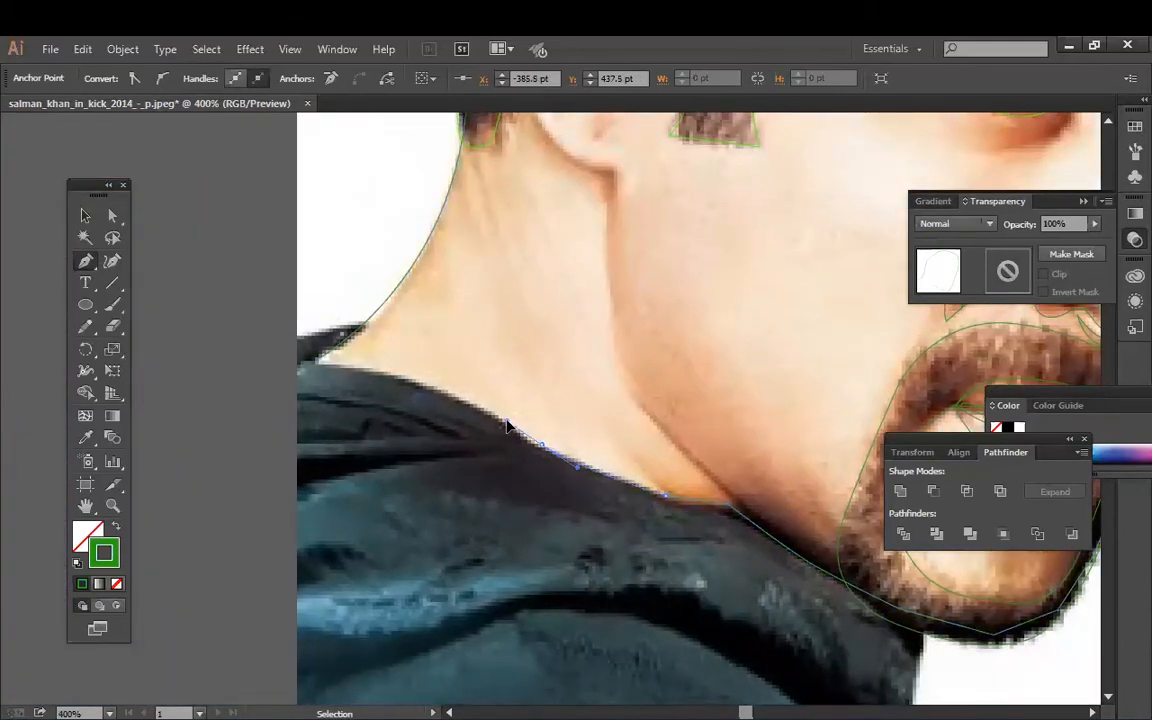
left_click_drag(318, 360, 200, 346)
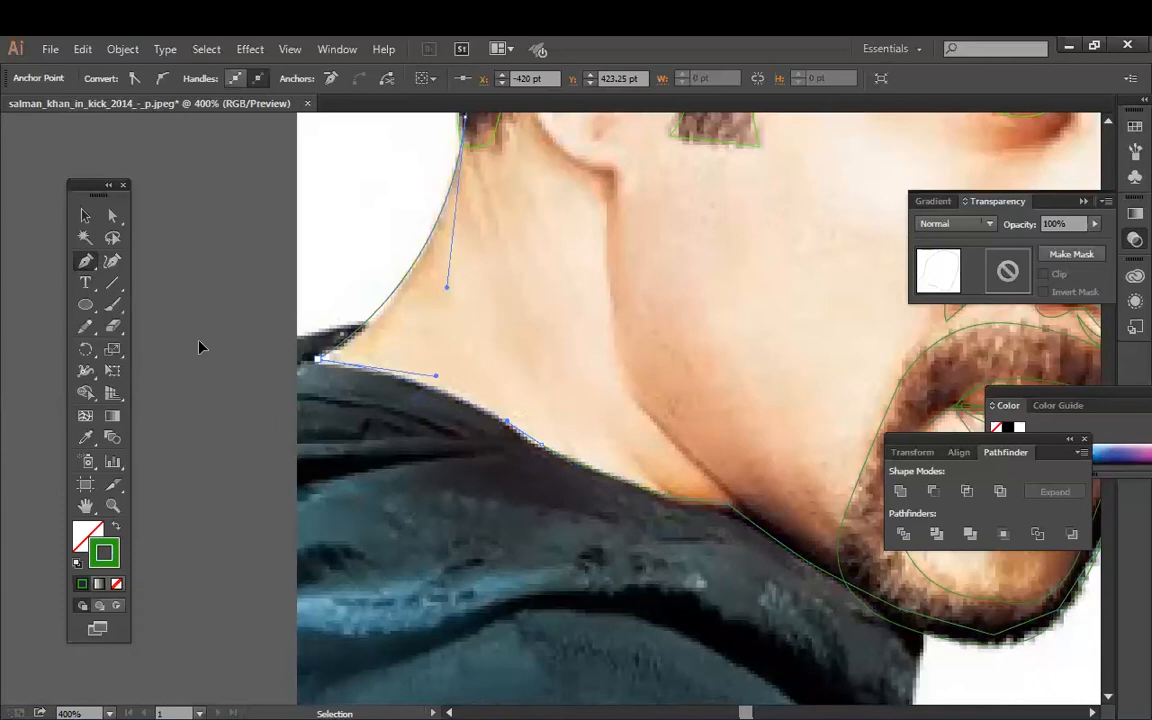
left_click(84, 216)
key("ctrl+minus")
key("ctrl+minus")
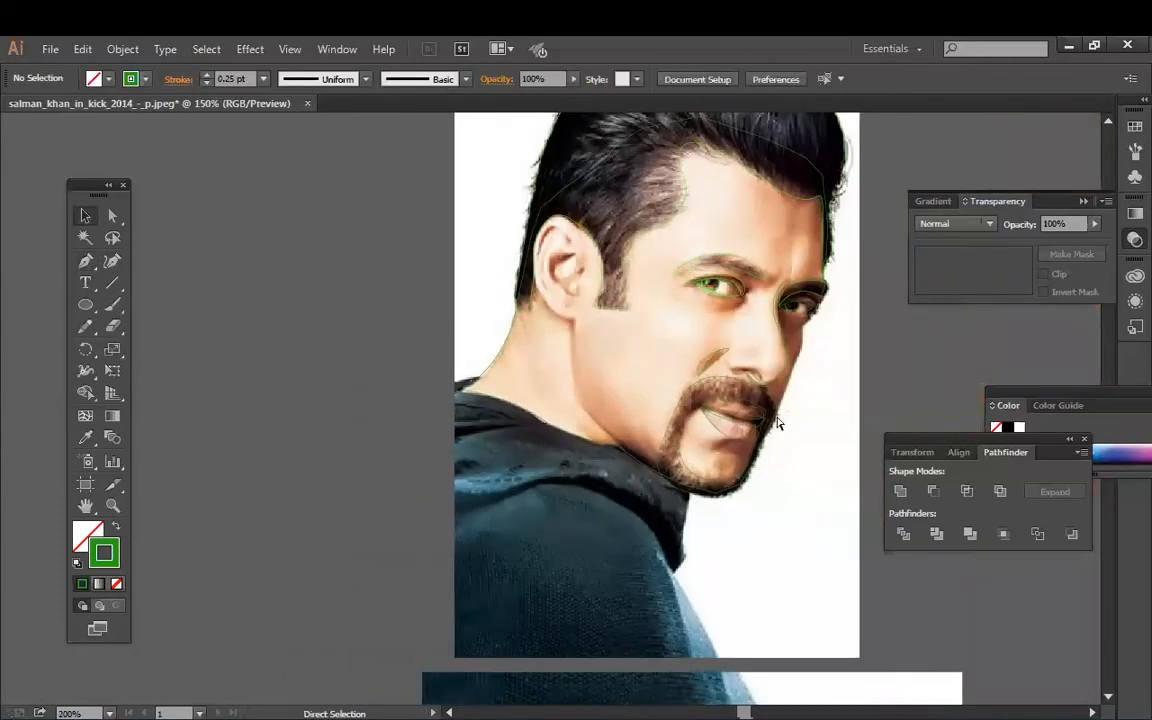
Step: Trace the dark crescent shadow inside the upper rim of the ear with the Pen tool and deselect it
key("ctrl+plus")
key("ctrl+plus")
key("ctrl+plus")
left_click_drag(541, 300, 661, 440)
left_click(90, 261)
key("ctrl+plus")
key("ctrl+plus")
left_click_drag(463, 228, 513, 441)
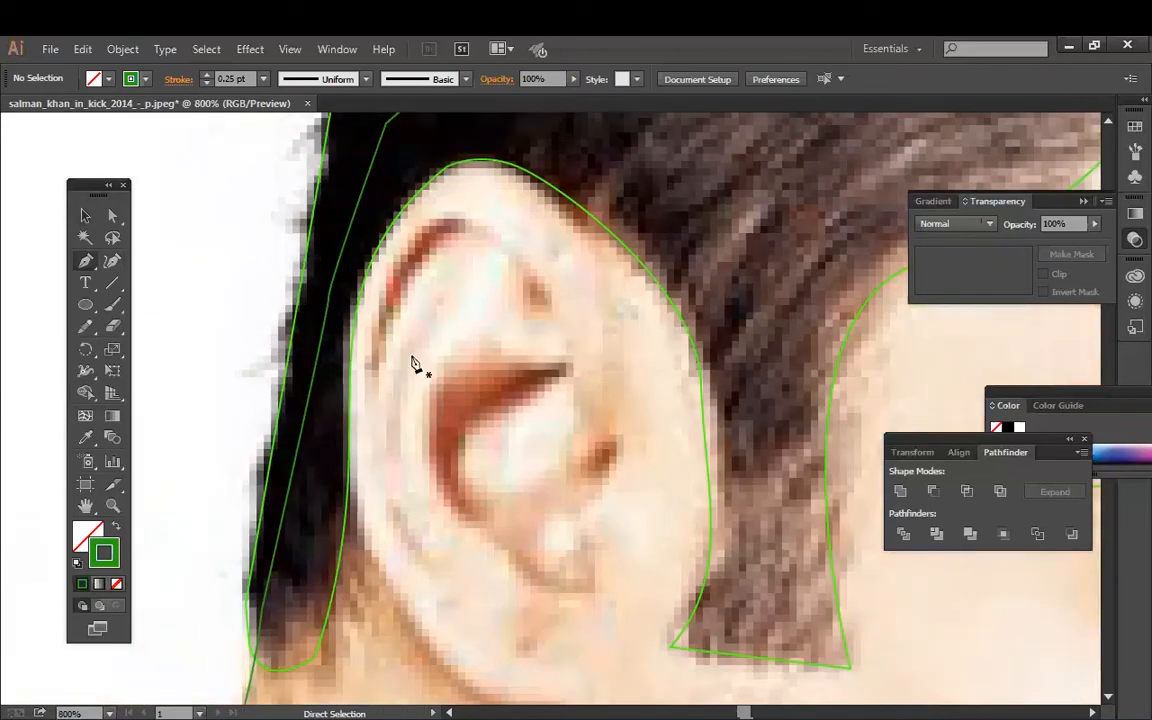
left_click_drag(488, 244, 565, 294)
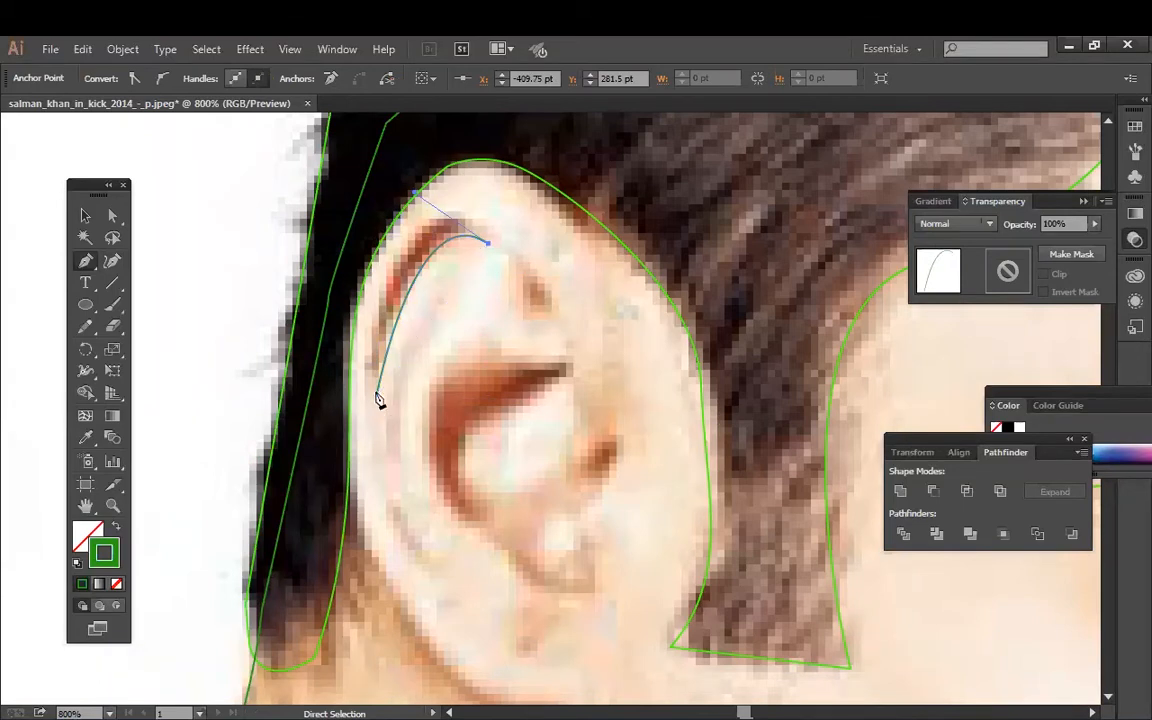
left_click_drag(378, 402, 380, 648)
left_click(90, 222)
left_click(6, 304)
Step: Start outlining the ear's central hollow with the Pen tool, from its upper tip along the inner edge to the small shadow near the cheek
left_click(86, 261)
left_click_drag(571, 373, 559, 311)
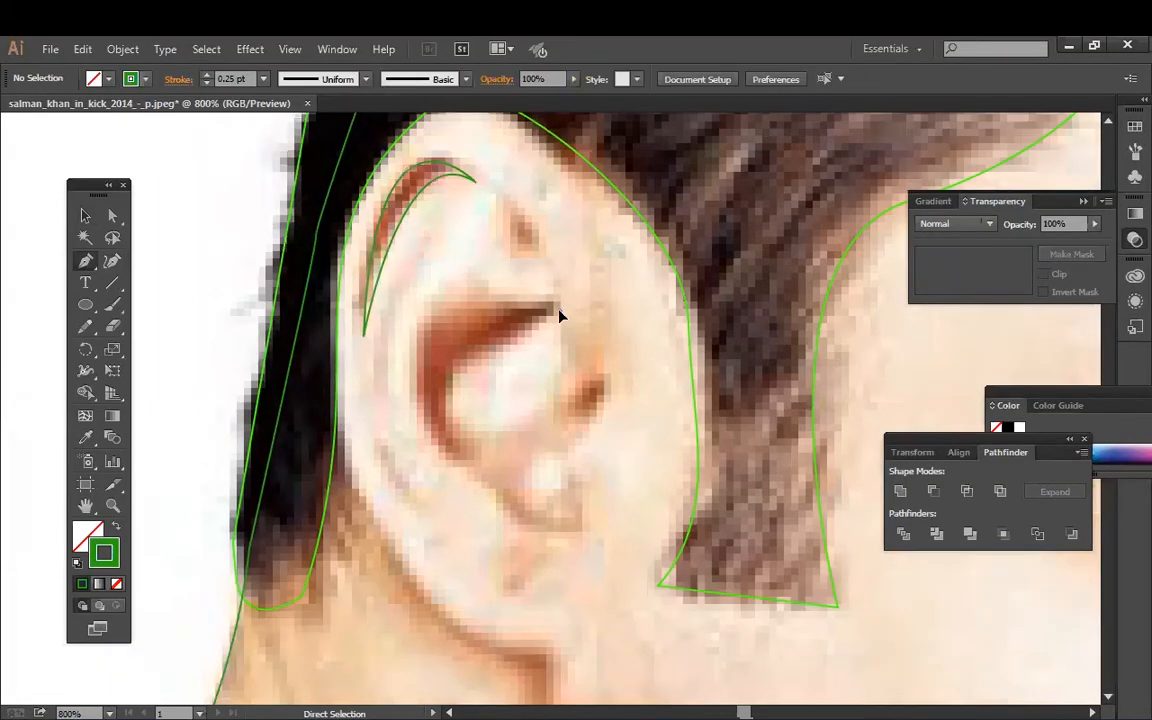
left_click(557, 311)
left_click_drag(463, 428, 533, 512)
key("ctrl+z")
left_click_drag(450, 390, 469, 456)
left_click_drag(516, 424, 571, 406)
key("ctrl+z")
left_click_drag(491, 432, 494, 433)
left_click_drag(584, 386, 604, 379)
Step: Finish the central hollow outline around its lower lobe and back up the outer edge, close it and deselect it
left_click_drag(599, 406, 579, 439)
left_click(523, 473)
left_click_drag(540, 504, 566, 557)
left_click_drag(492, 488, 476, 466)
left_click_drag(415, 374, 422, 326)
left_click_drag(558, 311, 587, 330)
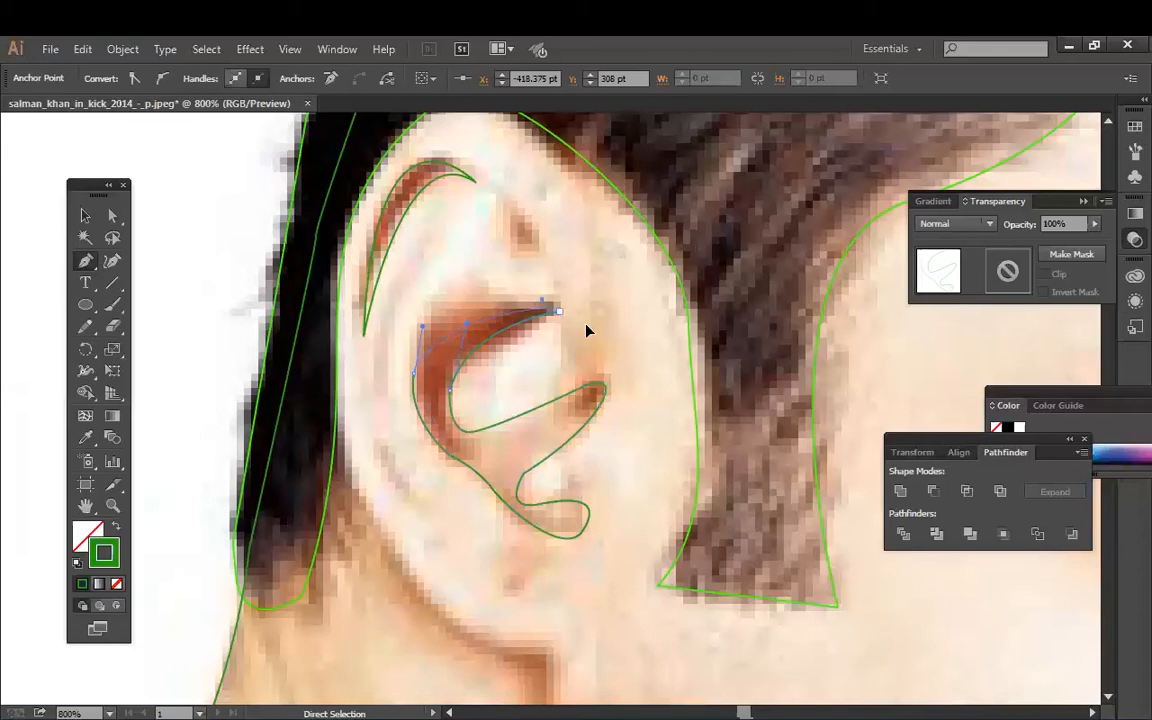
left_click(365, 246, "ctrl")
Step: Trace the small shadow in the upper part of the ear as a closed teardrop and deselect it
left_click_drag(502, 204, 575, 244)
left_click(541, 255)
left_click(503, 203)
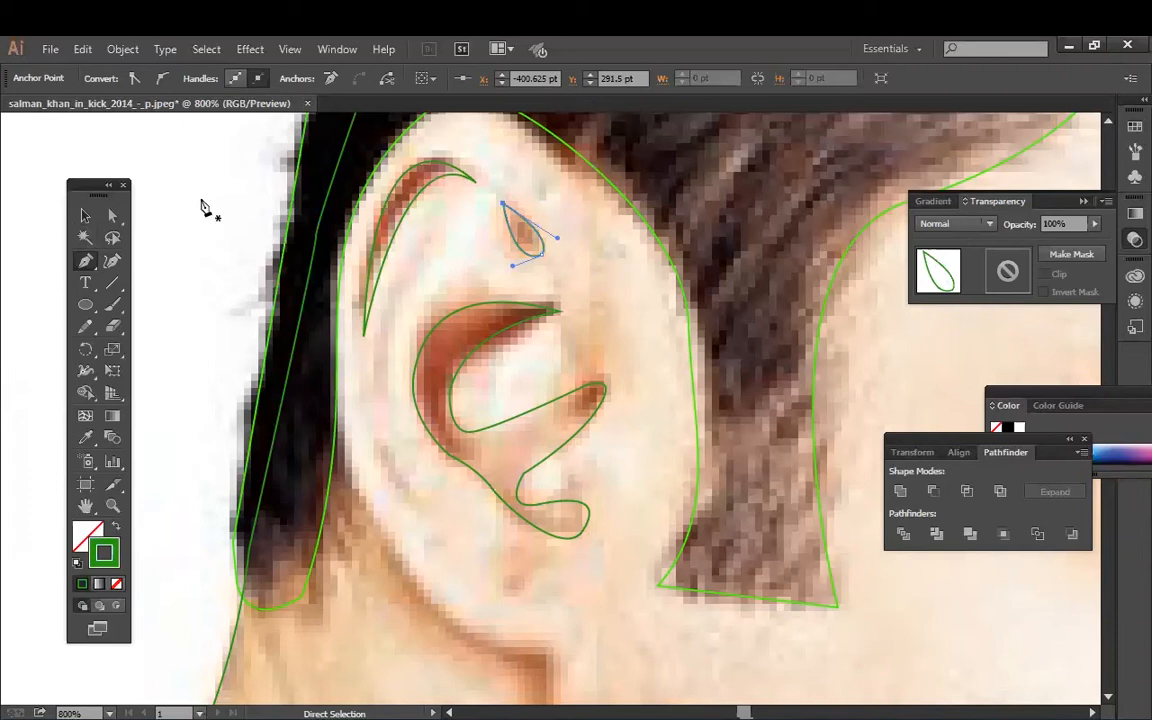
left_click(612, 597, "ctrl")
key("ctrl+minus")
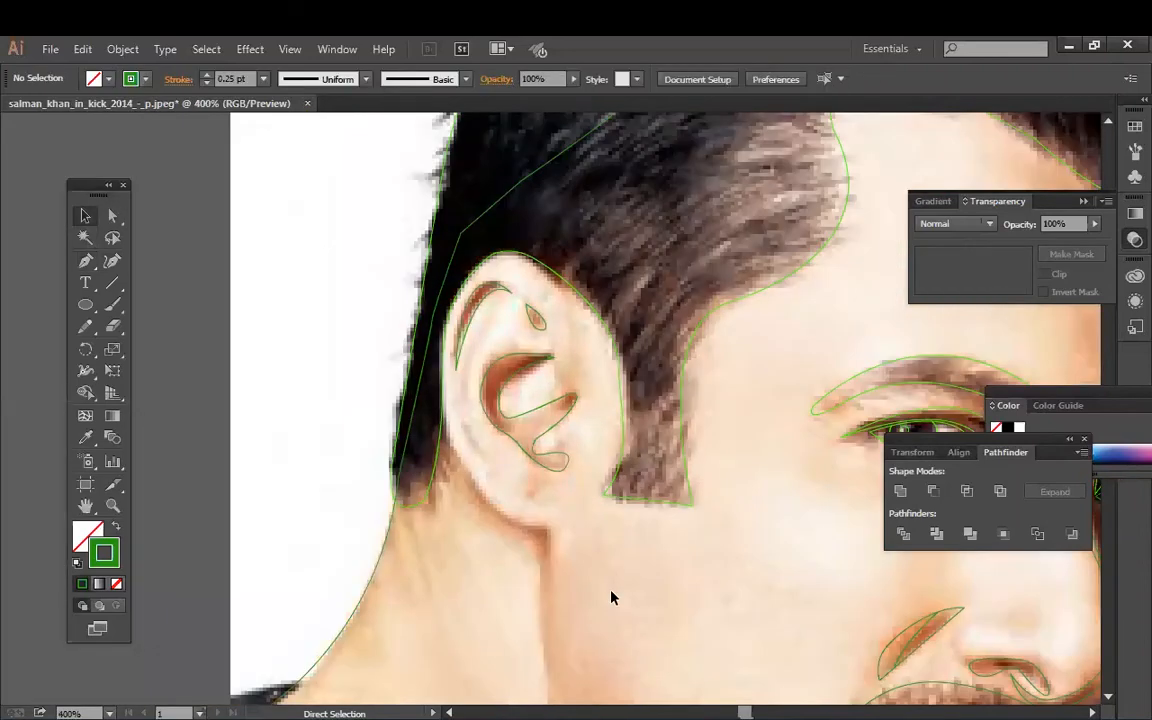
Step: Draw a thin closed crescent along the ear's outer fold with the Pen tool and deselect it
key("p")
left_click(490, 313)
left_click_drag(480, 450, 545, 520)
left_click_drag(490, 313, 560, 249)
key("ctrl+z")
left_click_drag(492, 313, 550, 238)
key("v")
left_click(645, 572)
Step: Trace the narrow shadow from behind the ear, under the lobe and down the back of the jaw, with the Pen tool
left_click(85, 260)
left_click(448, 430)
left_click_drag(552, 524, 609, 503)
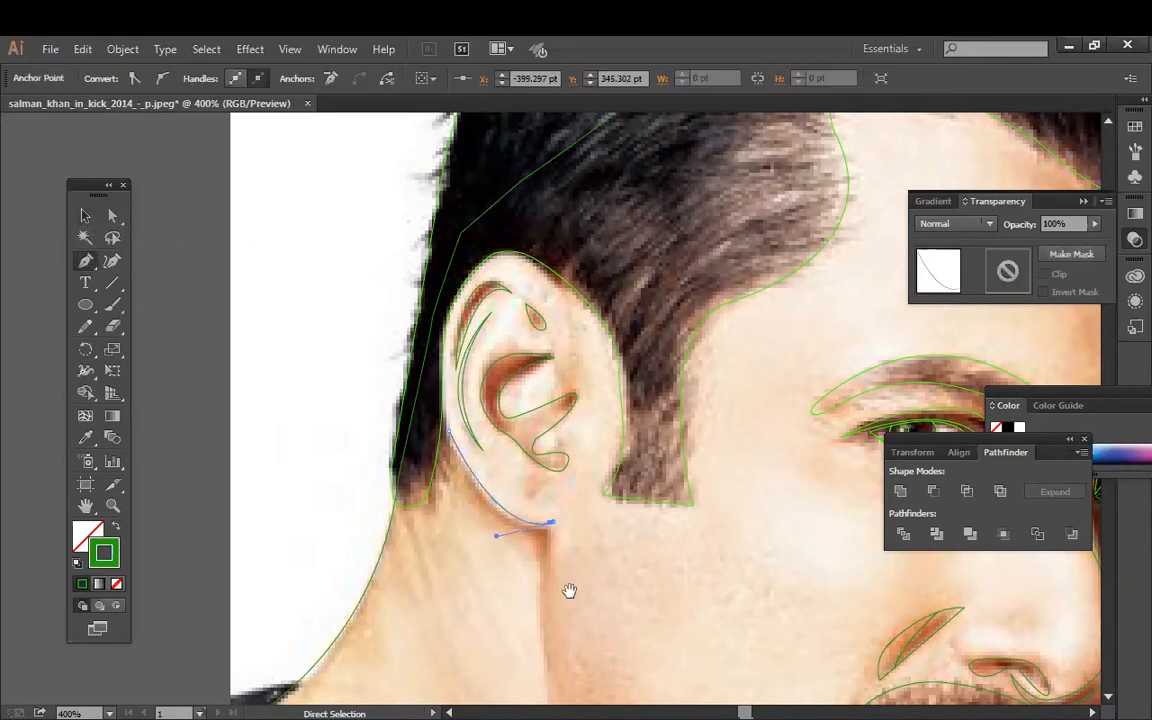
left_click_drag(568, 591, 547, 367)
left_click(531, 299)
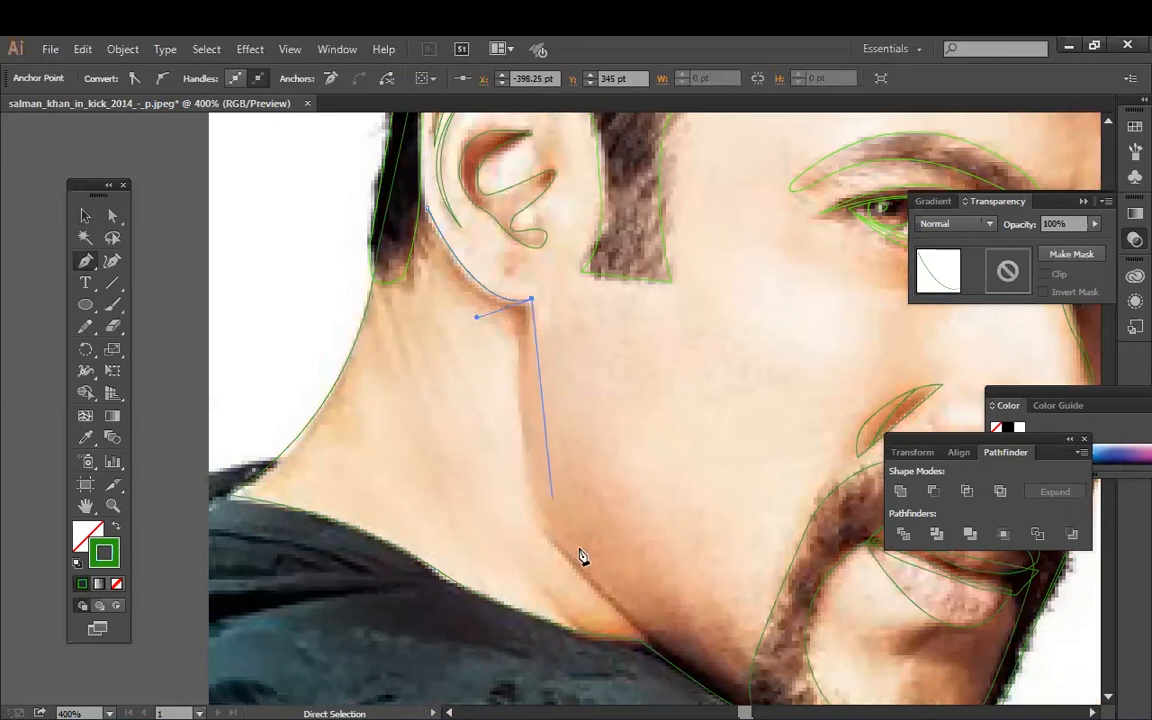
key("z")
key("p")
left_click_drag(535, 485, 561, 527)
left_click_drag(530, 299, 547, 177)
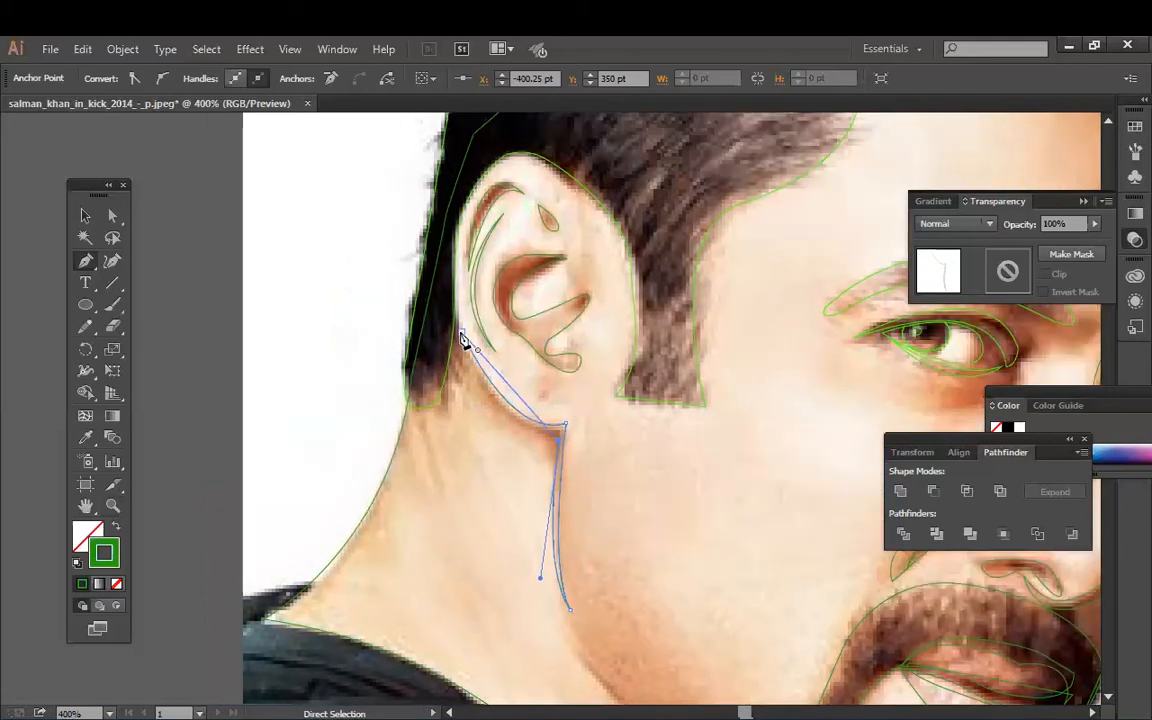
Step: Draw a thin closed shadow shape along the lower jaw line down to the collar and deselect it
left_click_drag(657, 637, 449, 325)
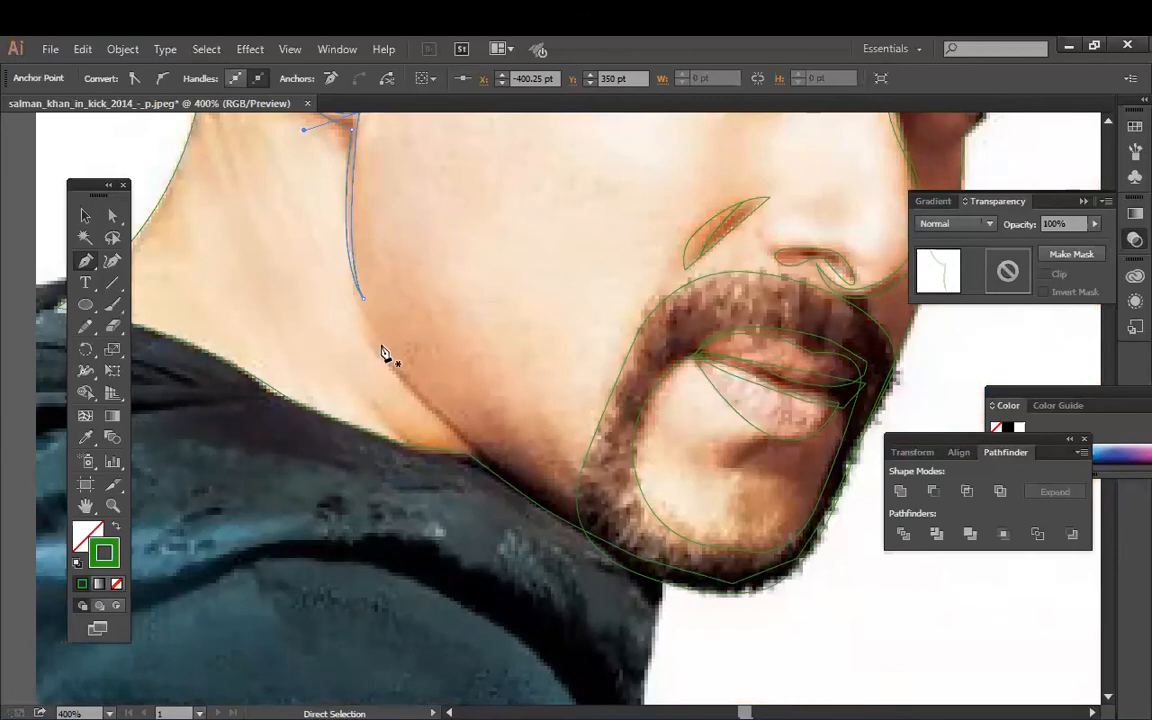
left_click(373, 346)
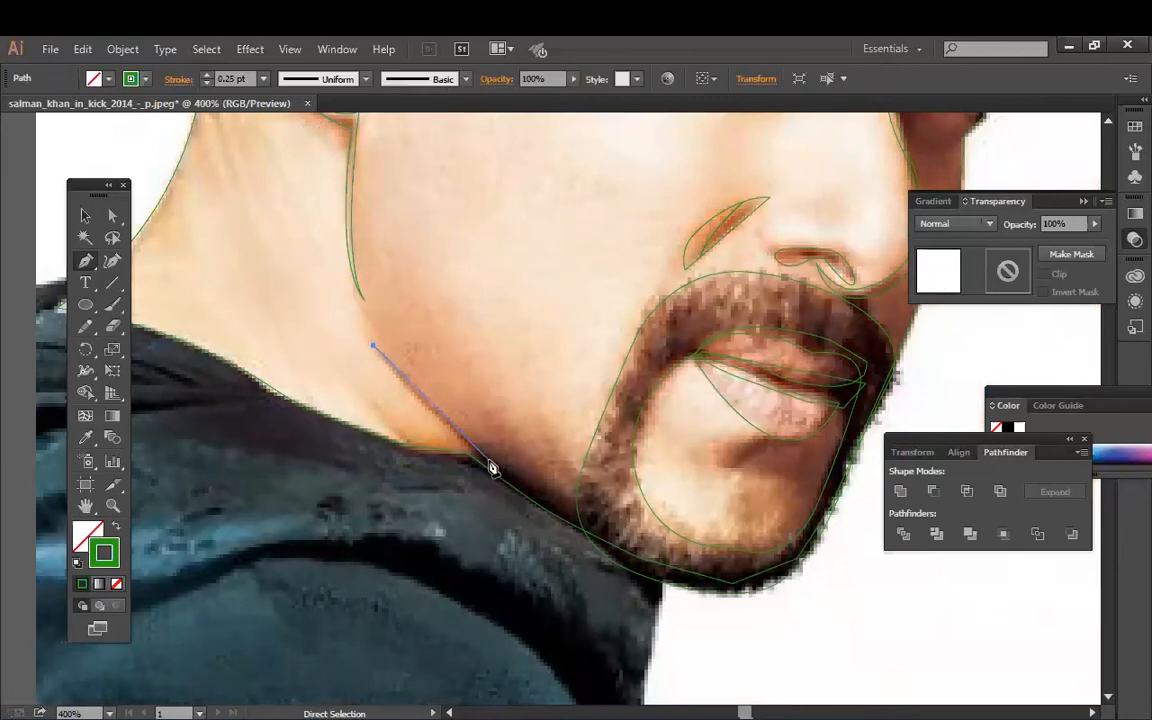
left_click(496, 468)
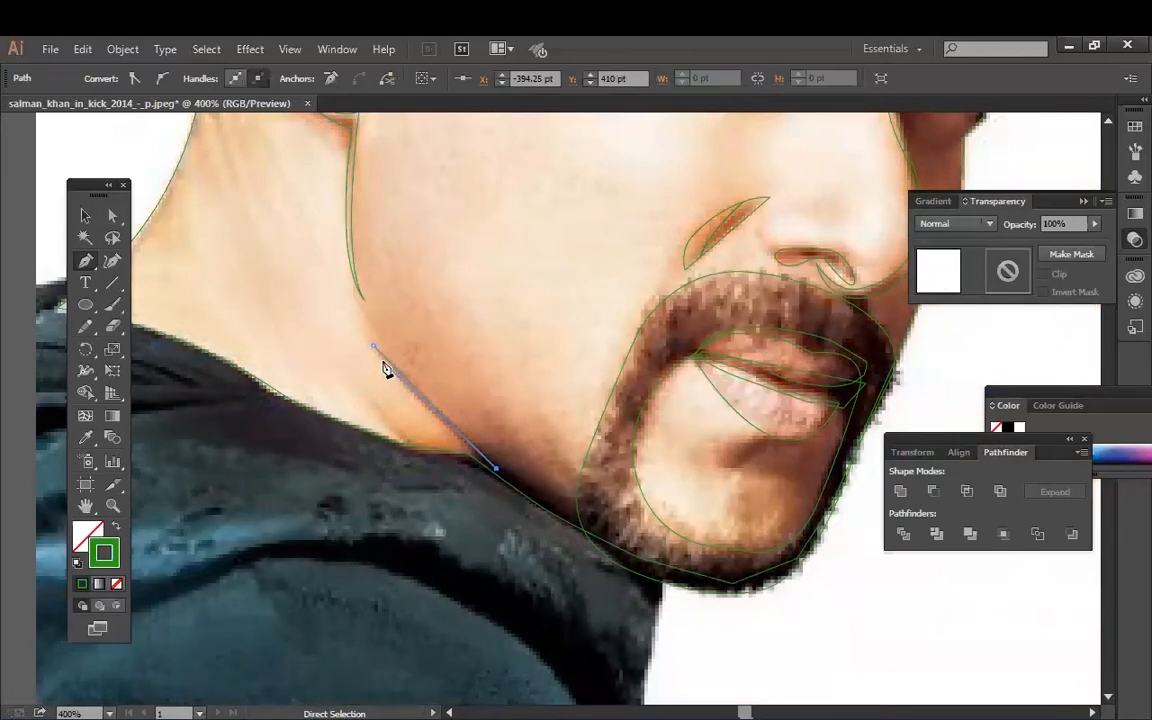
left_click_drag(314, 266, 315, 266)
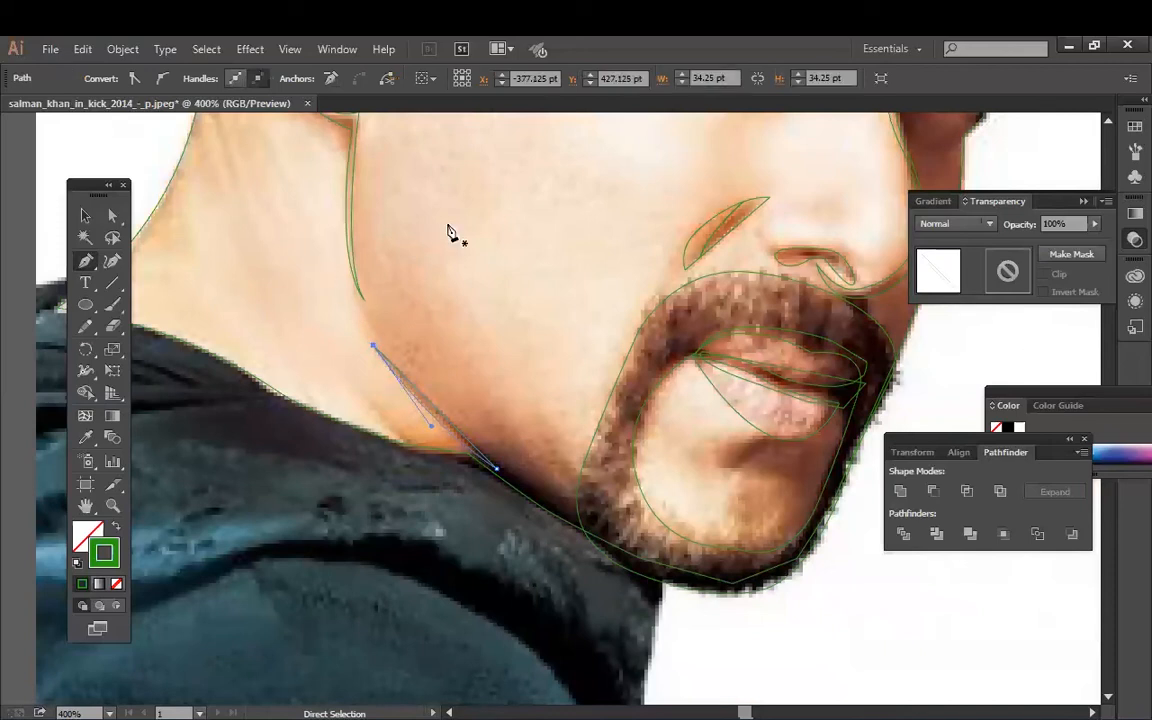
left_click(85, 217)
left_click(517, 481)
left_click_drag(517, 481, 613, 705)
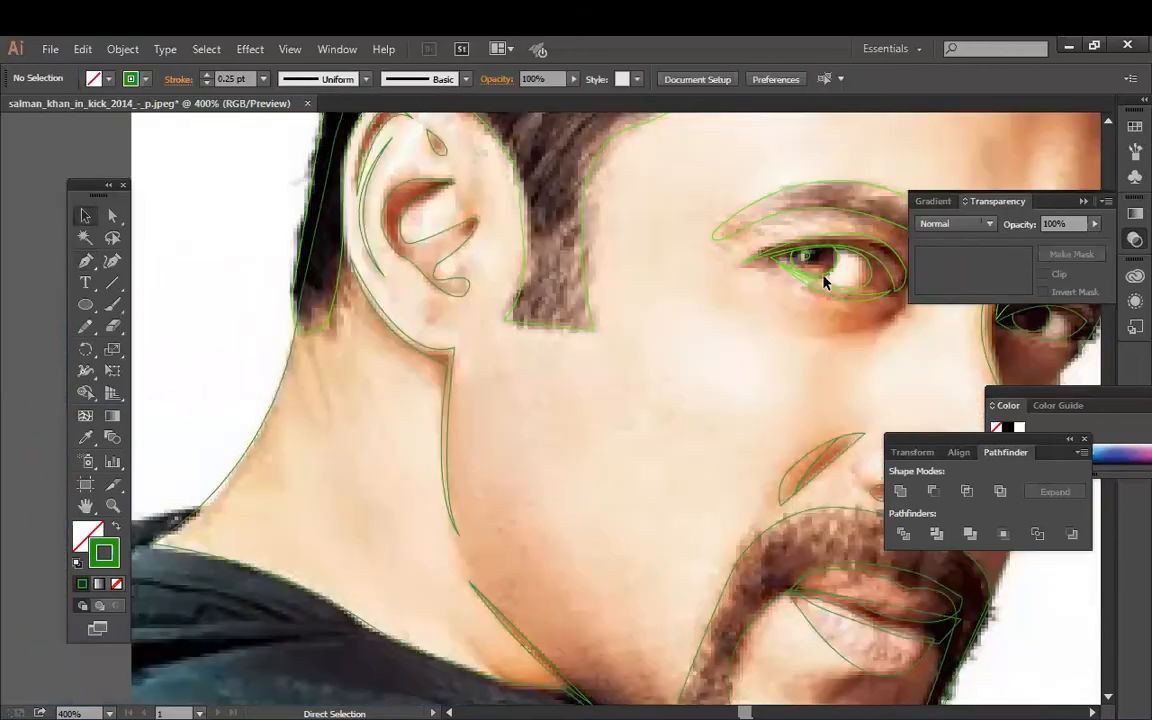
Step: Draw a small flat ellipse on the tip of the nose for its highlight and deselect it
key("ctrl+minus")
key("ctrl+minus")
left_click_drag(818, 497, 794, 495)
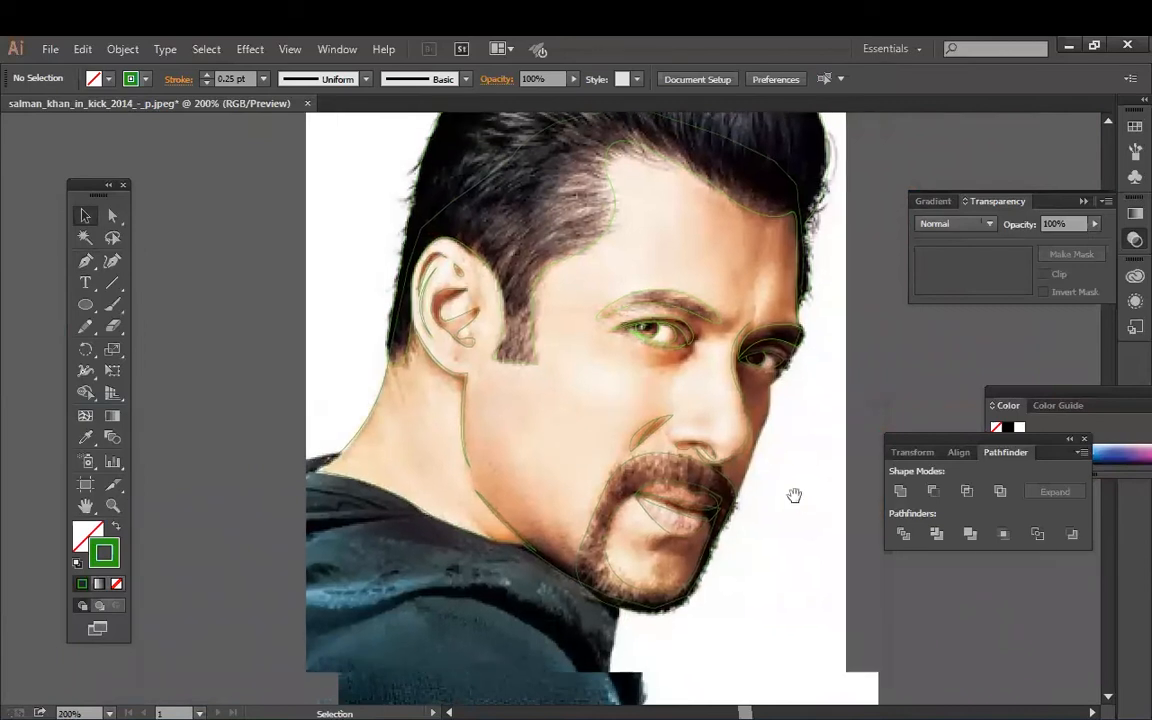
key("ctrl+plus")
left_click_drag(488, 440, 270, 420)
left_click(86, 304)
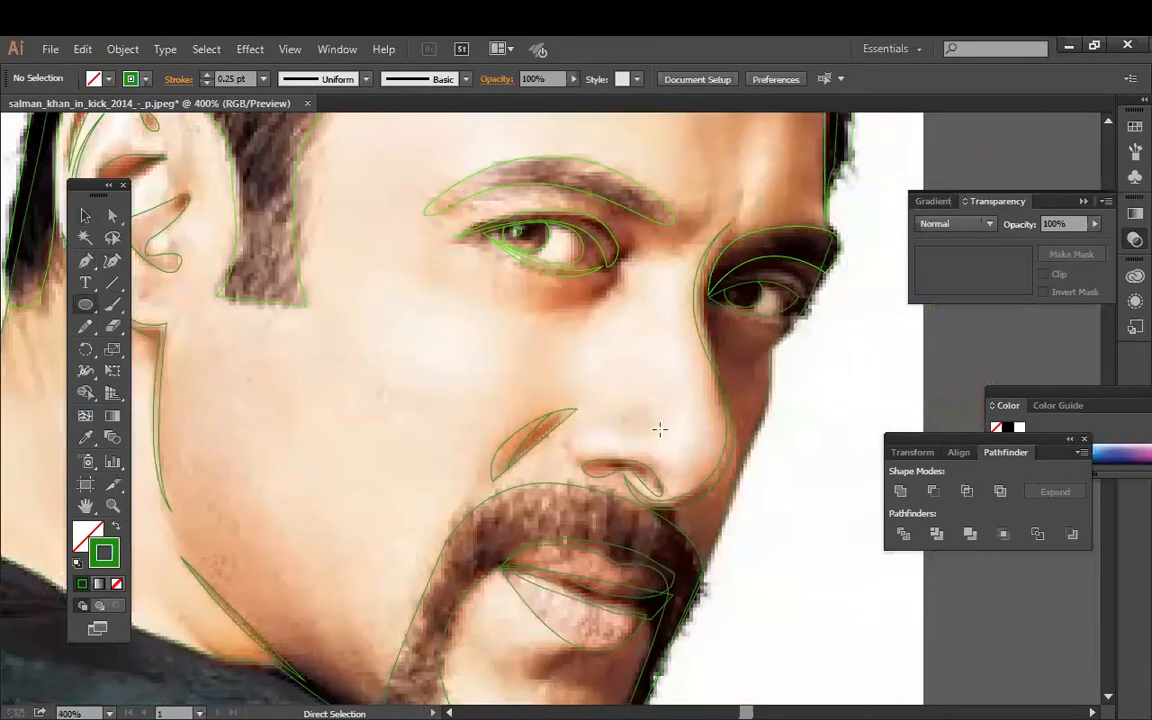
left_click_drag(649, 433, 649, 434)
left_click(85, 217)
left_click(836, 448)
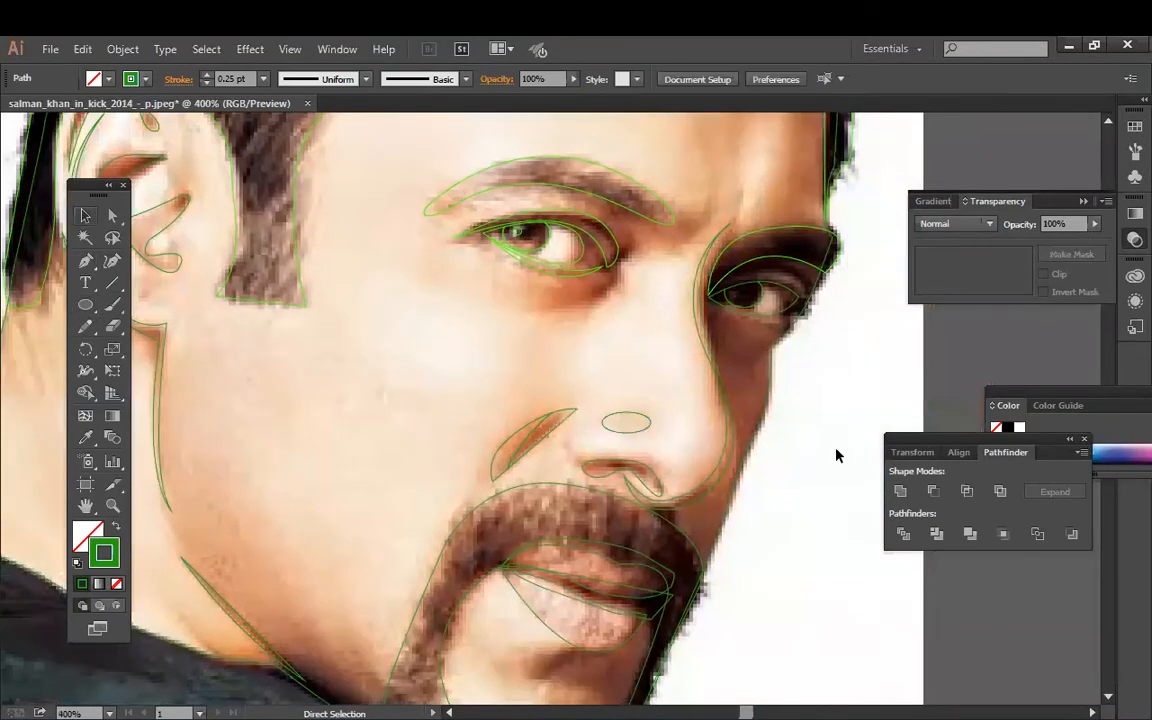
Step: Lock the photo, select all the traced outlines and place a copy of them on the empty canvas beside the photo
key("ctrl+minus")
key("ctrl+minus")
key("ctrl+minus")
key("ctrl+minus")
left_click(627, 527)
key("ctrl+2")
mouse_move(692, 141)
left_mouse_down()
mouse_move(391, 650)
mouse_move(270, 693)
left_mouse_up()
left_click_drag(473, 535, 697, 546)
left_click_drag(738, 438, 373, 438)
Step: Set the stroke colour of the copied outlines to white (FFFFFF) and deselect them
double_click(109, 565)
left_click(553, 378)
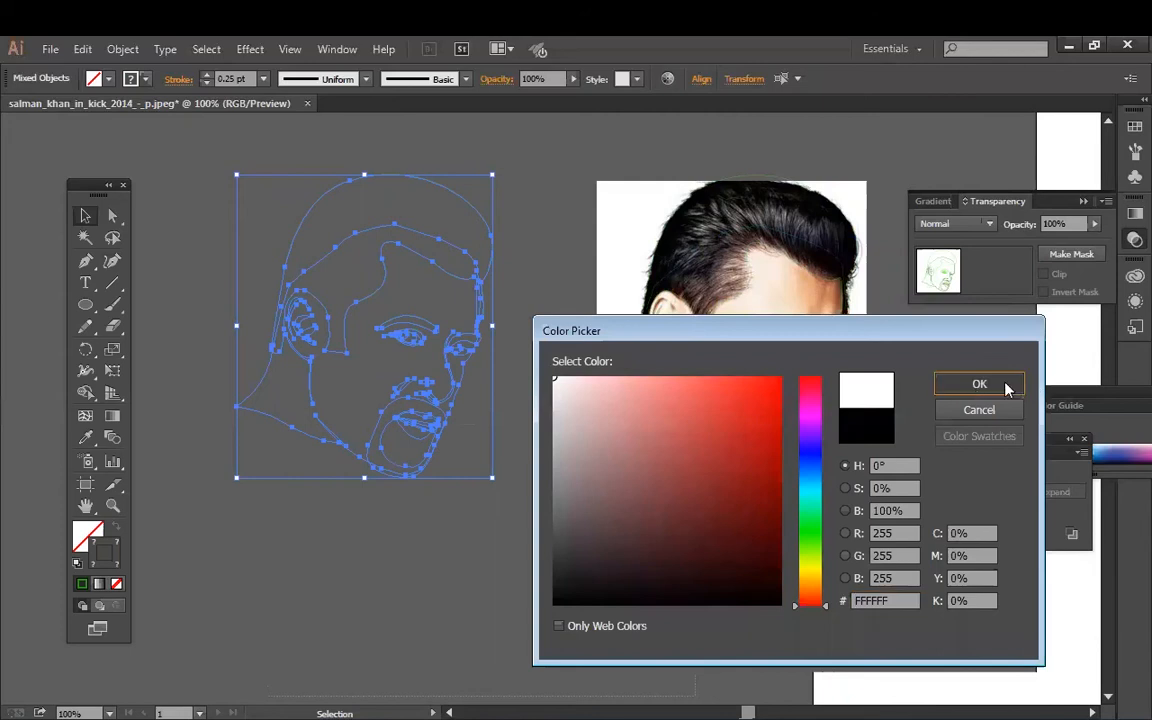
left_click(1005, 388)
left_click(530, 561)
Step: Fill the copied hair shape with a dark brown sampled from the photo's hair using the Eyedropper tool
key("ctrl+plus")
left_click_drag(455, 470, 428, 551)
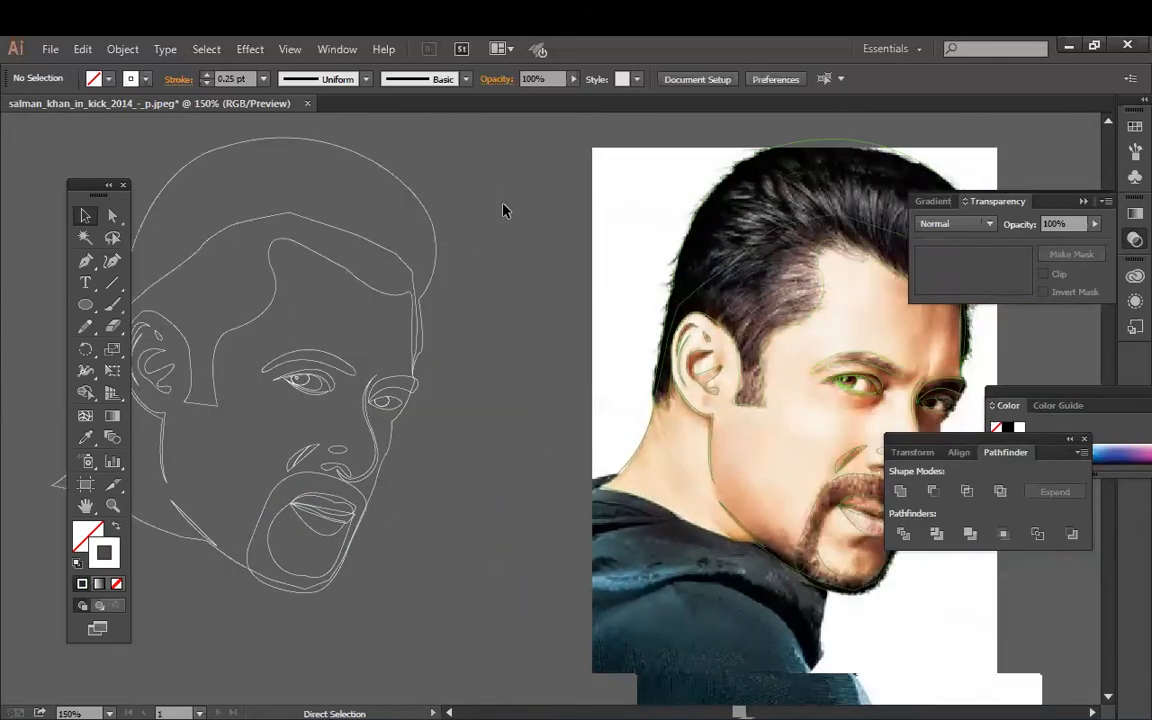
left_click(433, 228)
left_click(85, 437)
left_click(750, 300)
left_click(85, 215)
left_click(566, 447)
Step: Fill the copied skin shape with a light skin tone sampled from the photo's face and send it to the back
left_click_drag(445, 455, 526, 453)
left_click(160, 432)
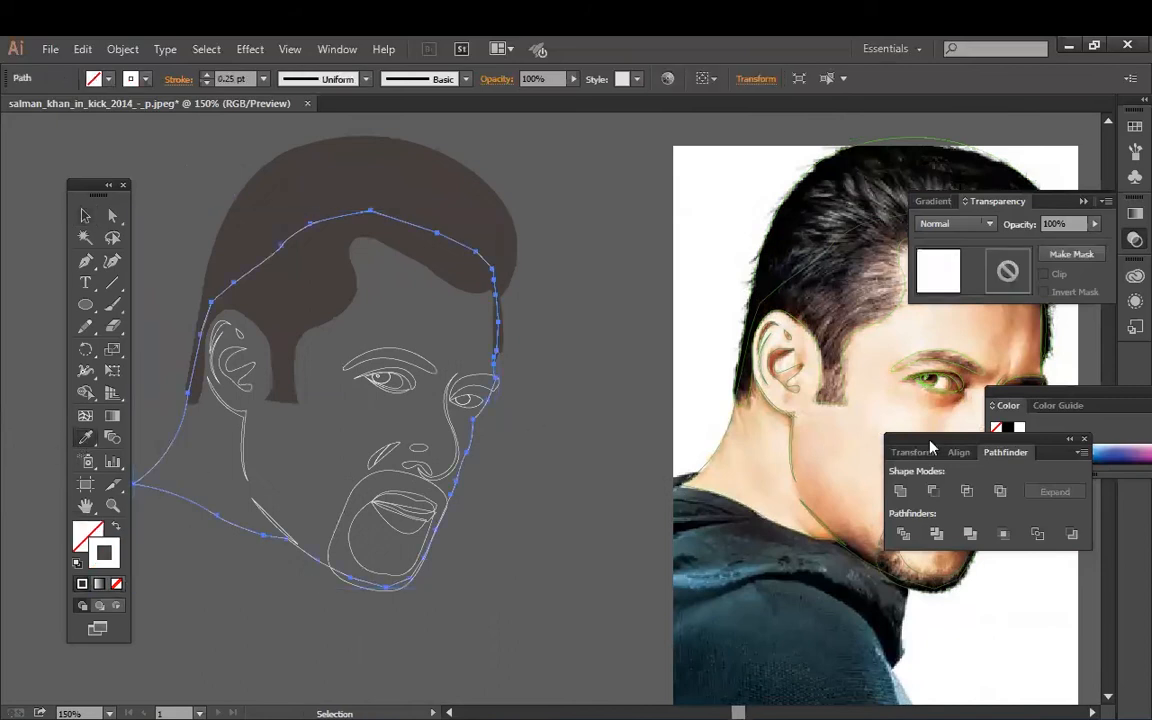
left_click(961, 329)
left_click(948, 319)
key("v")
right_click(368, 437)
mouse_move(430, 404)
left_click(622, 443)
left_click(560, 432)
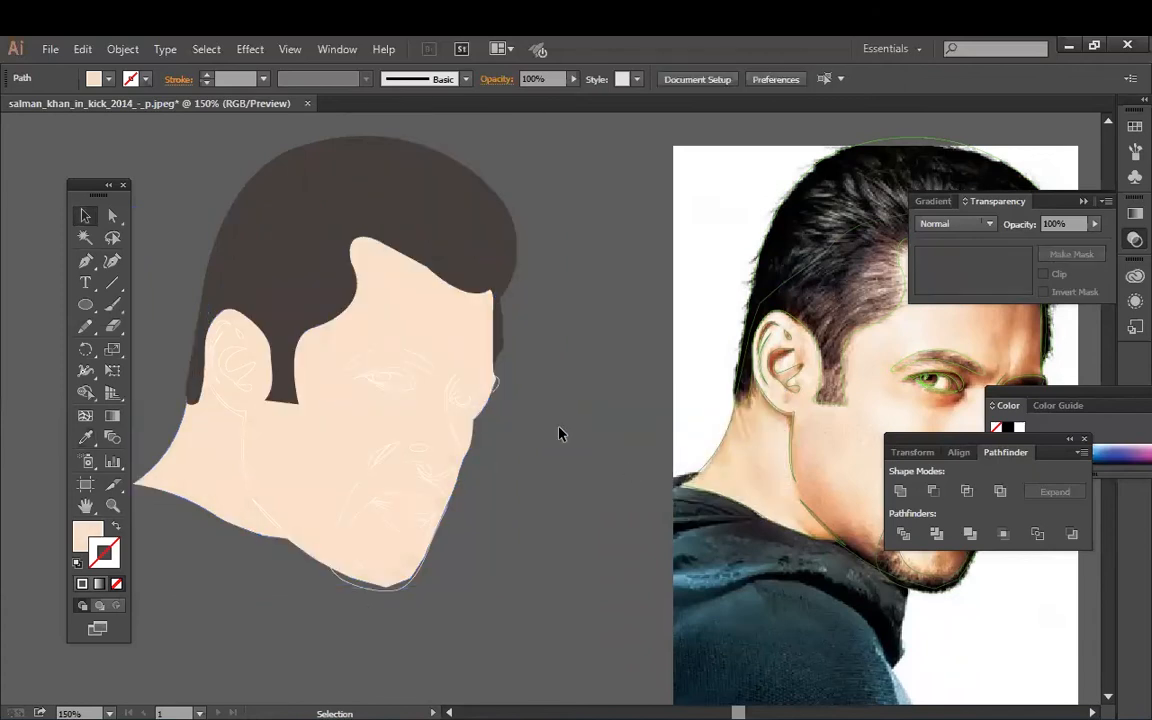
Step: Give the copied beard shape the same dark brown fill as the hair, without a stroke, and deselect it
left_click(368, 590)
key("shift+x")
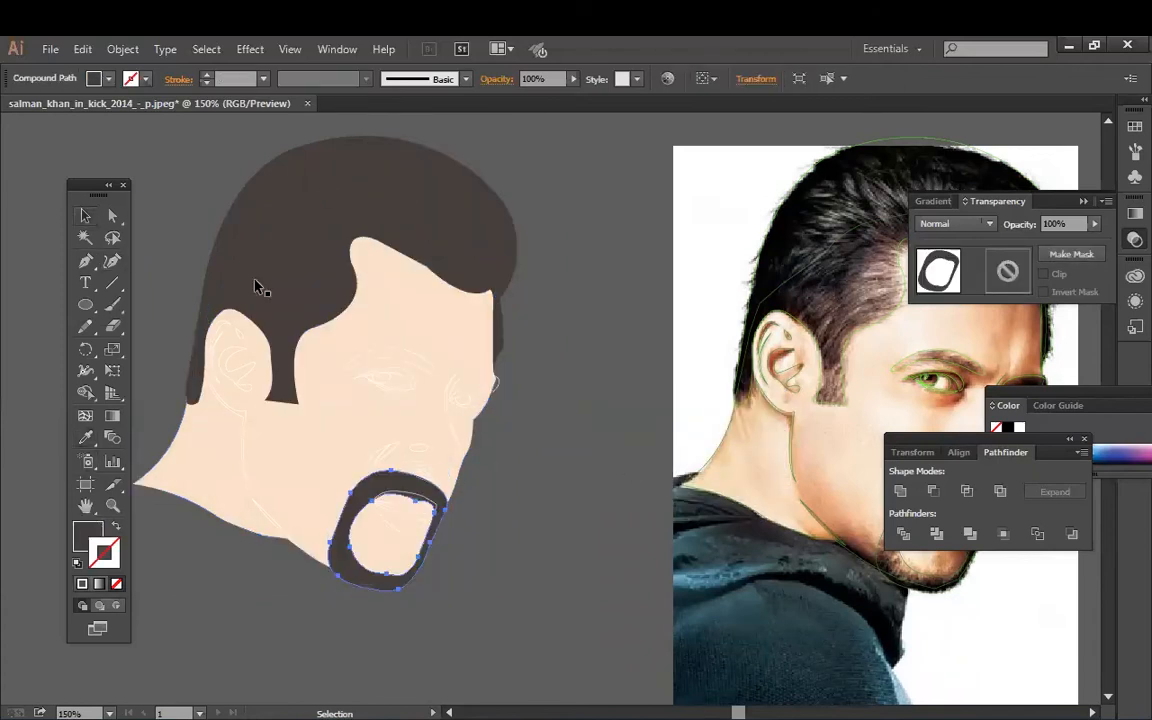
left_click(544, 524)
left_click_drag(558, 513, 441, 590)
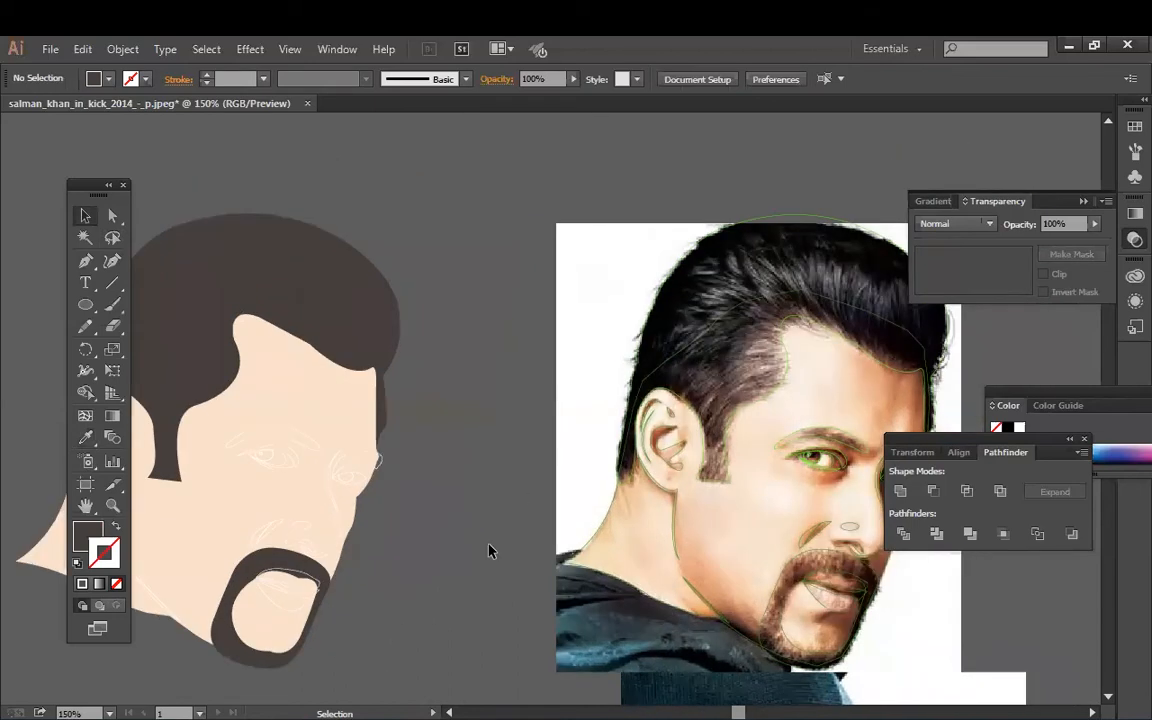
key("ctrl+equal")
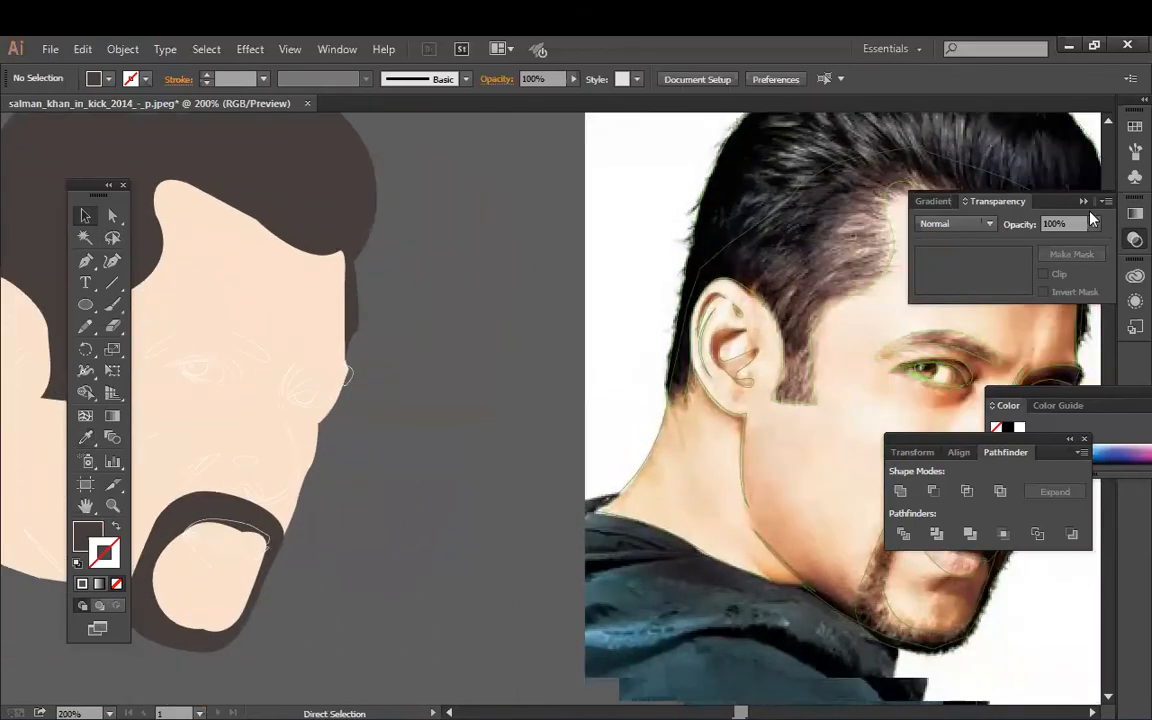
Step: Move the floating Transparency, Pathfinder and Color panels down to uncover the photo's face
left_click(1106, 201)
left_click_drag(1092, 195, 1128, 587)
left_click_drag(957, 440, 1077, 550)
left_click_drag(1084, 405, 1076, 609)
left_click_drag(486, 420, 537, 408)
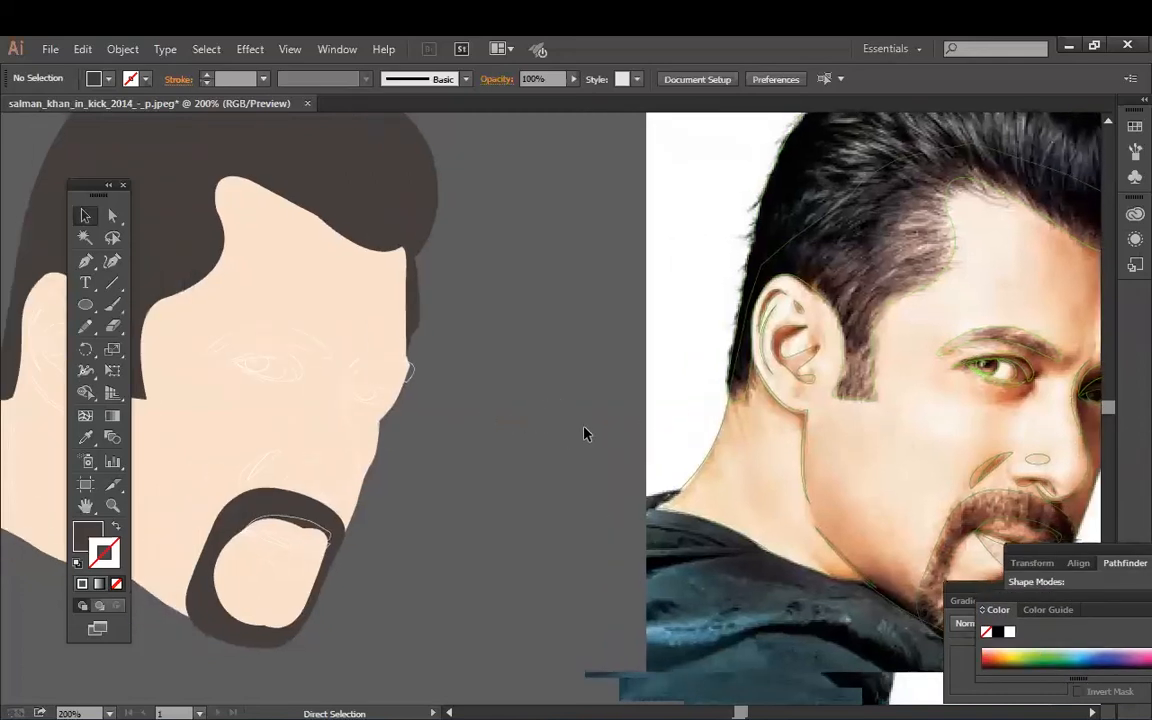
Step: Fill both copied eyebrow shapes with the dark brown of the vector hair using the Eyedropper tool
left_click(404, 369)
key("i")
left_click(378, 188)
left_click(86, 216)
left_click(455, 372)
left_click(305, 344)
left_click(86, 438)
left_click(32, 188)
left_click(86, 216)
left_click(372, 336)
left_click(462, 374)
Step: Fill the copied nose contour line with a light tan sampled from the edge of the photo's nose
left_click(328, 495)
left_click(86, 438)
left_click(1078, 478)
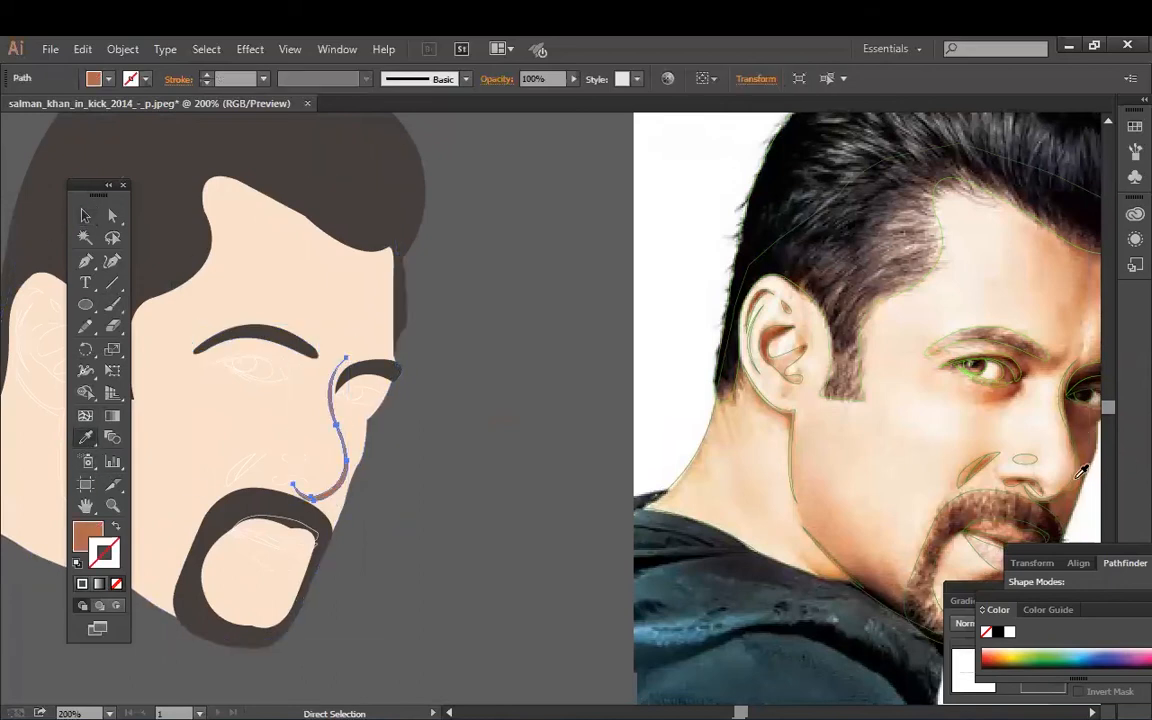
left_click(1088, 480)
left_click(86, 216)
left_click(460, 374)
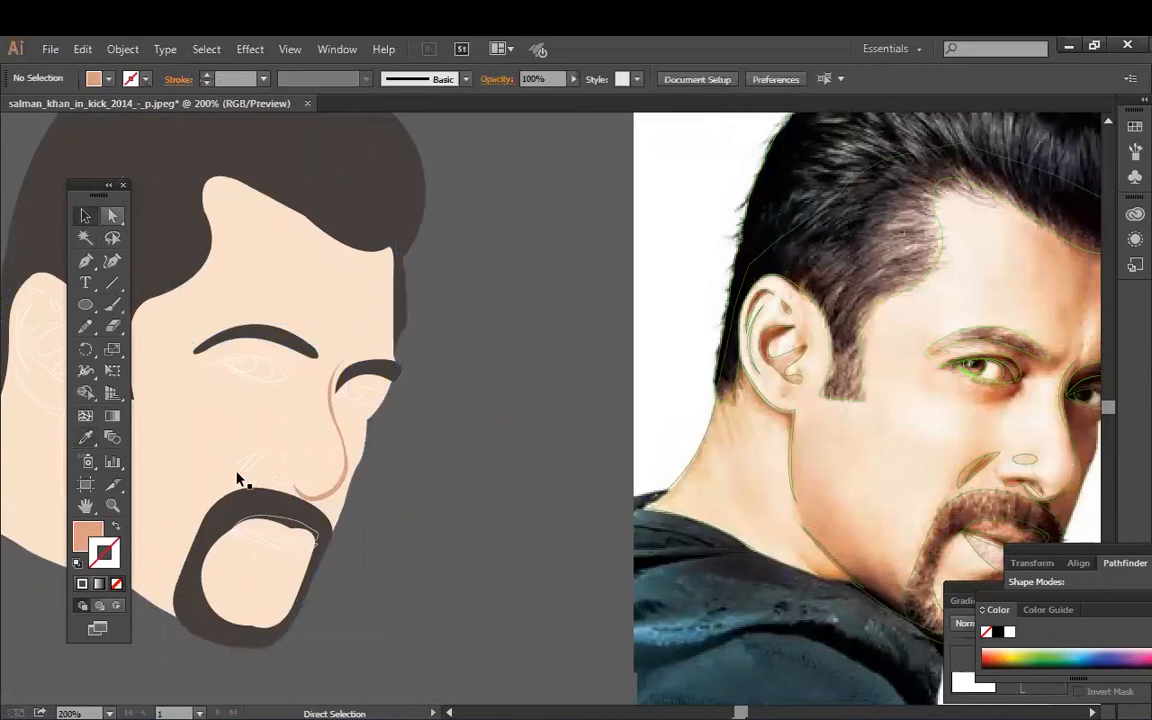
Step: Fill the copied nostril shape with a reddish brown sampled from the photo's nostril and deselect it
left_click(285, 485)
left_click(86, 438)
left_click(1020, 485)
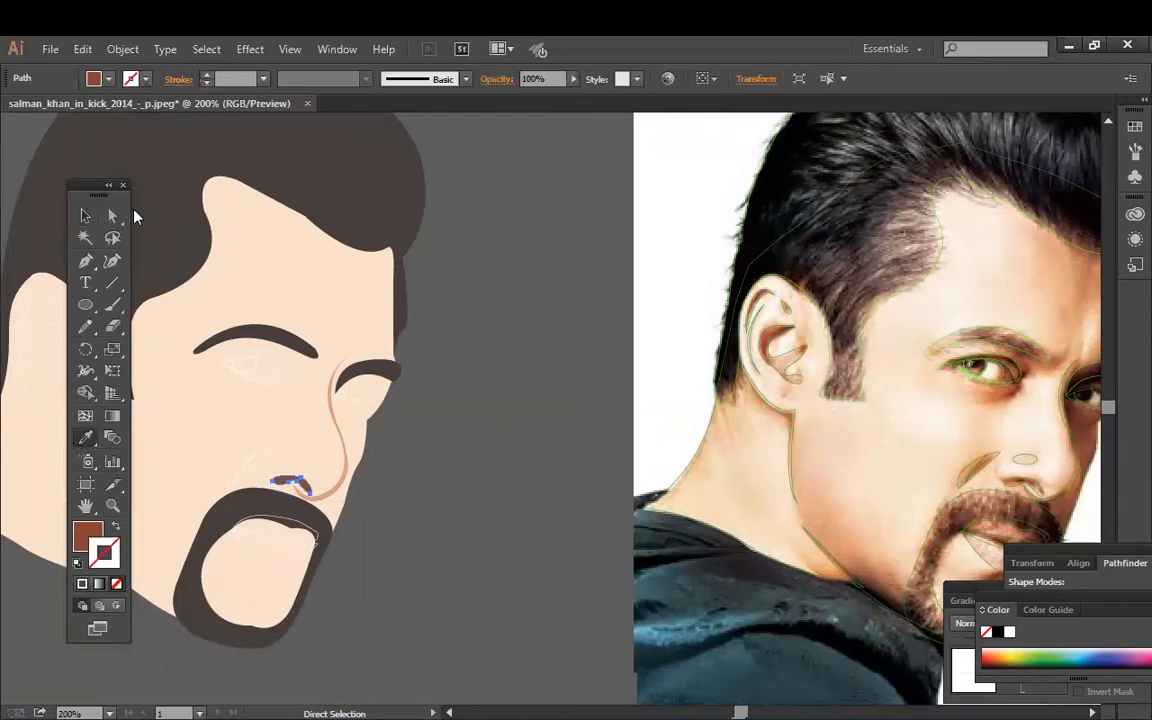
left_click(86, 216)
left_click(554, 478)
Step: Fill the thin jaw shadow shape with a dark brown sampled from the photo's jawline
left_click_drag(410, 426, 438, 430)
left_click_drag(431, 556, 555, 543)
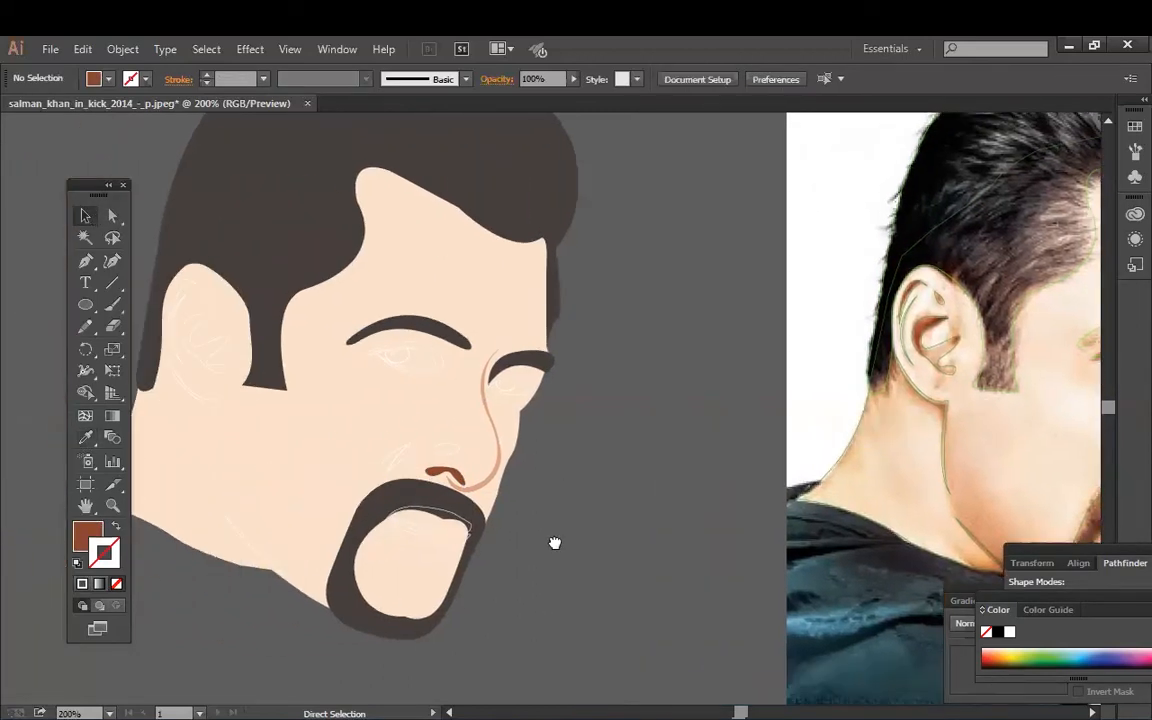
left_click(238, 537)
left_click(86, 438)
left_click_drag(640, 500, 553, 478)
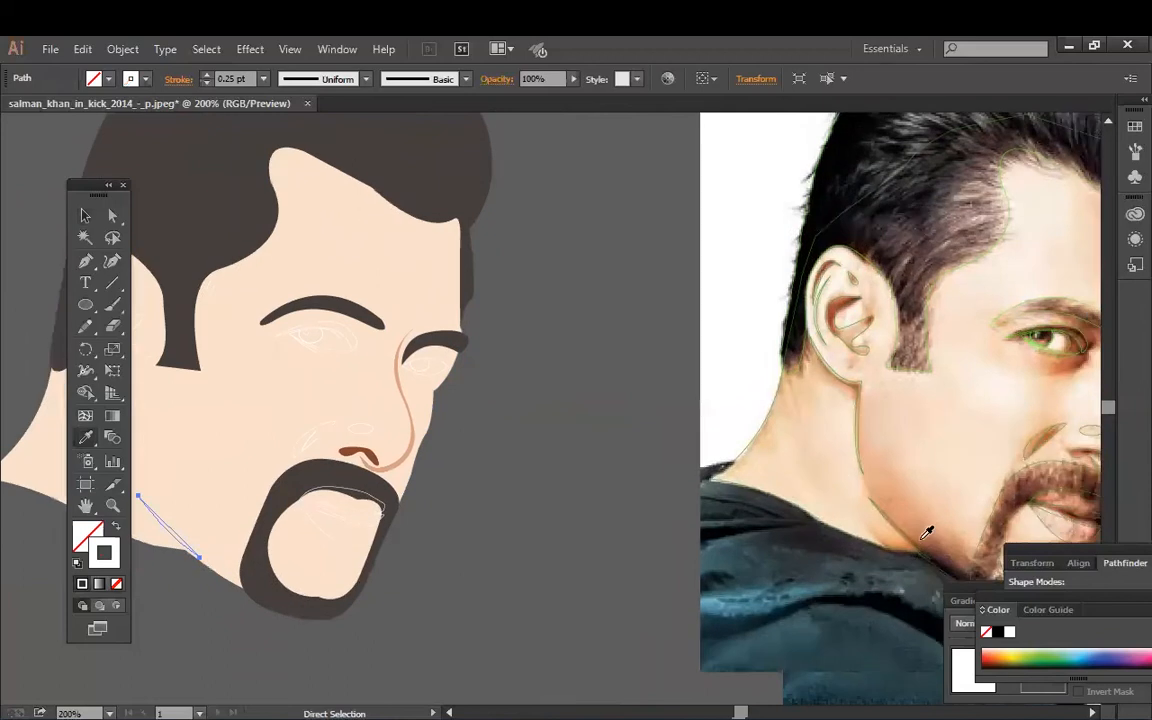
left_click(926, 548)
left_click(85, 216)
left_click(514, 527)
Step: Fill the contour line below the ear and along the neck with an orange tan sampled from the photo
left_click_drag(514, 527, 599, 550)
left_click(211, 457)
left_click(86, 438)
left_click_drag(640, 500, 639, 542)
left_click(882, 529)
left_click(85, 218)
left_click(537, 513)
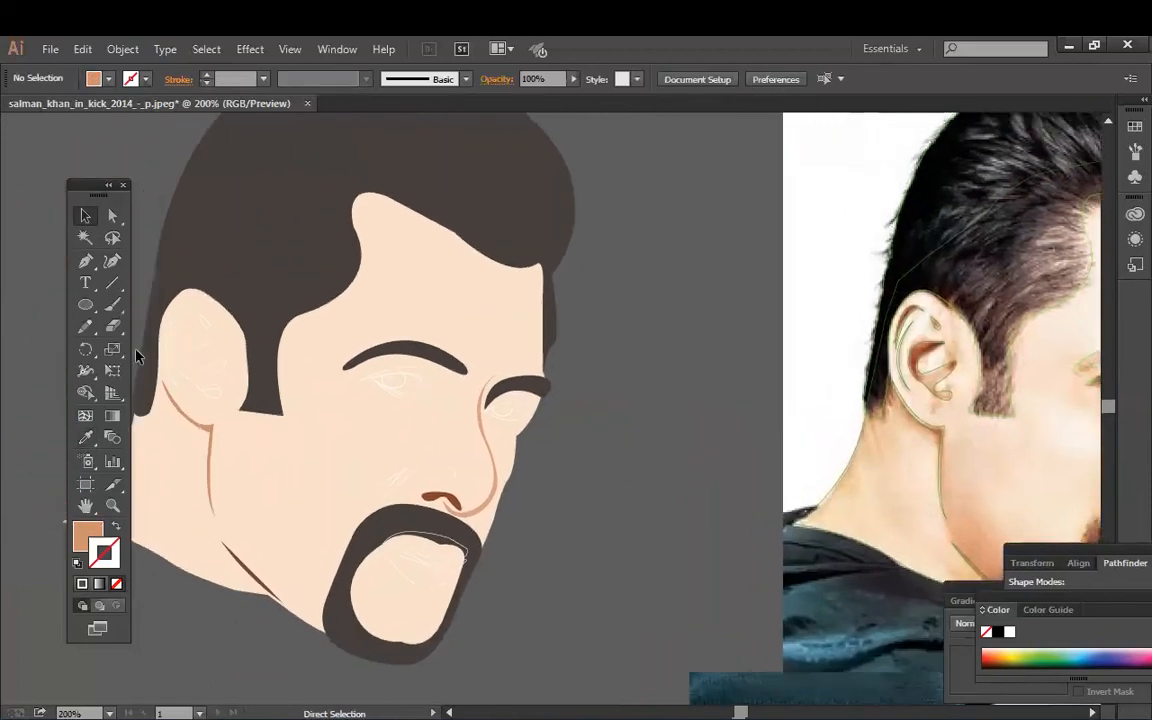
Step: Fill the large inner ear shape with a reddish brown sampled from the shadow in the photo's ear
left_click(193, 355)
left_click(86, 438)
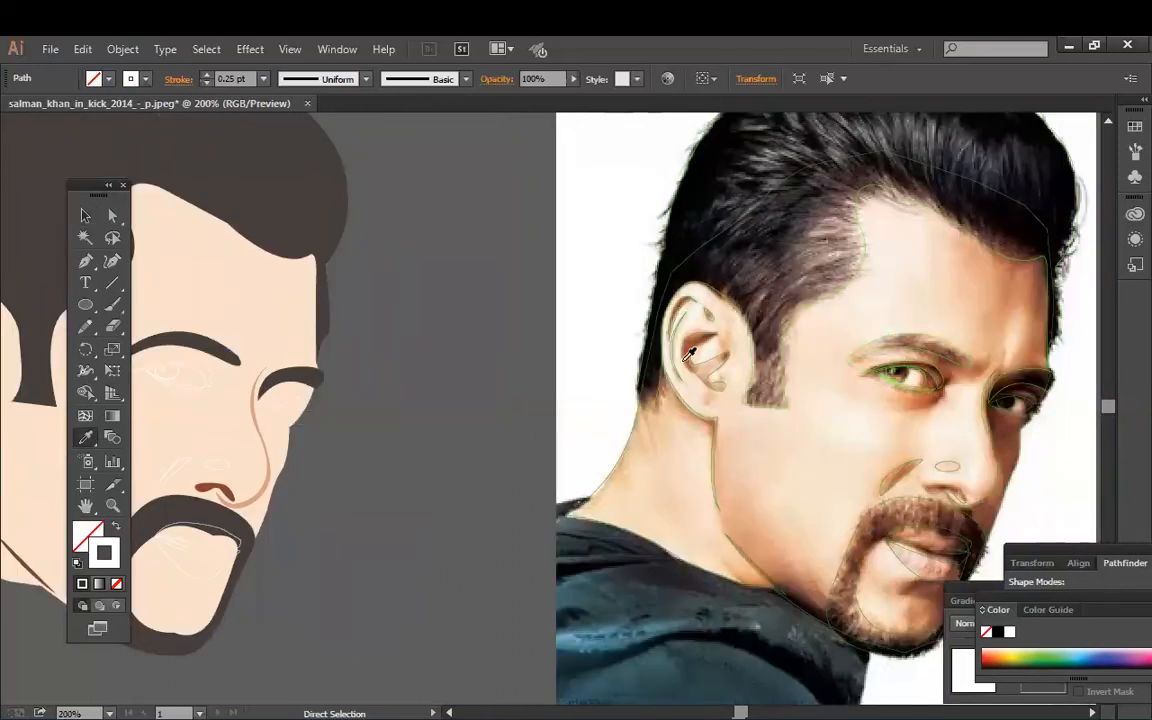
left_click(698, 341)
mouse_move(698, 341)
left_mouse_down()
mouse_move(896, 355)
mouse_move(766, 358)
left_mouse_up()
left_click(90, 217)
Step: Fill the upper ear fold shape with a pinkish brown sampled from the photo's ear rim
left_click(163, 318)
left_click(87, 437)
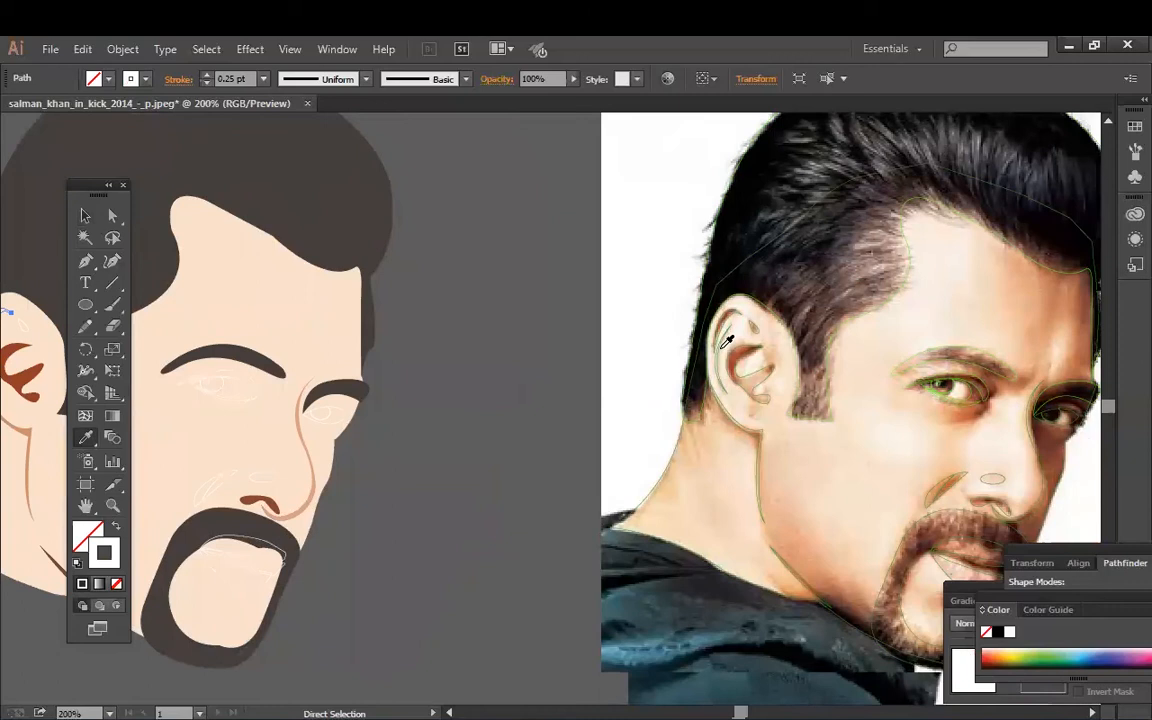
left_click(726, 341)
left_click_drag(728, 318, 914, 318)
left_click(911, 318)
key("v")
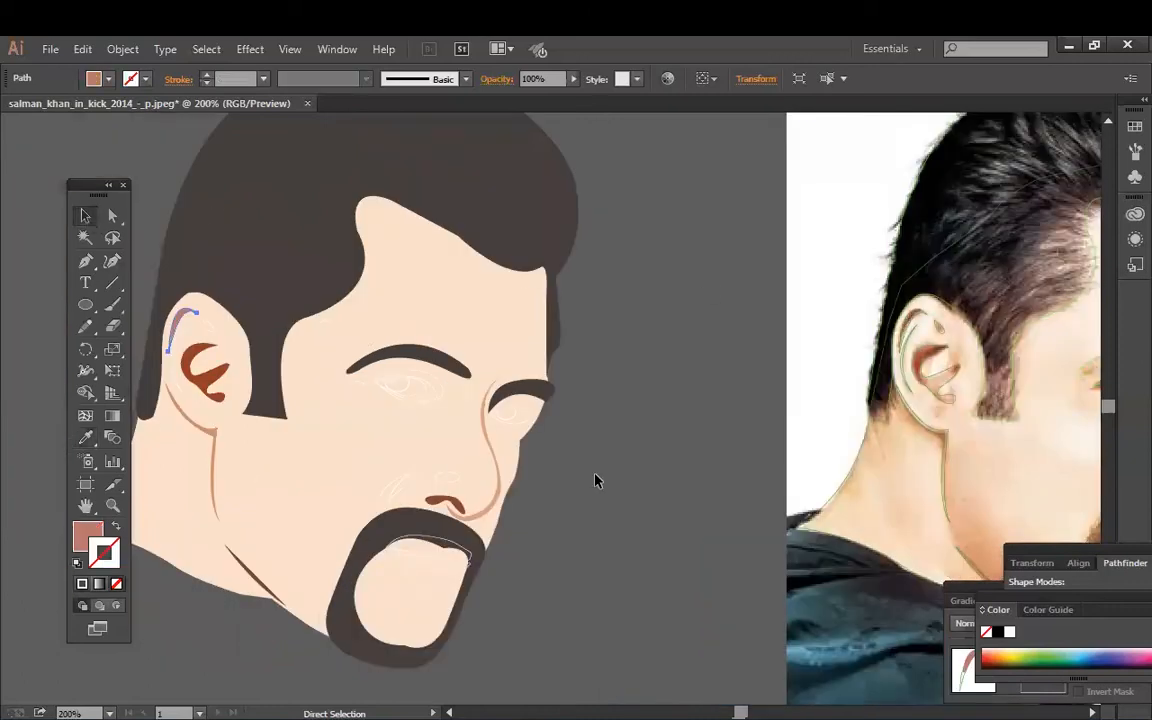
left_click(602, 481)
Step: Fill the two remaining small ear shapes with the reddish brown of the vector inner ear shape
left_click(555, 429)
key("ctrl+plus")
key("ctrl+plus")
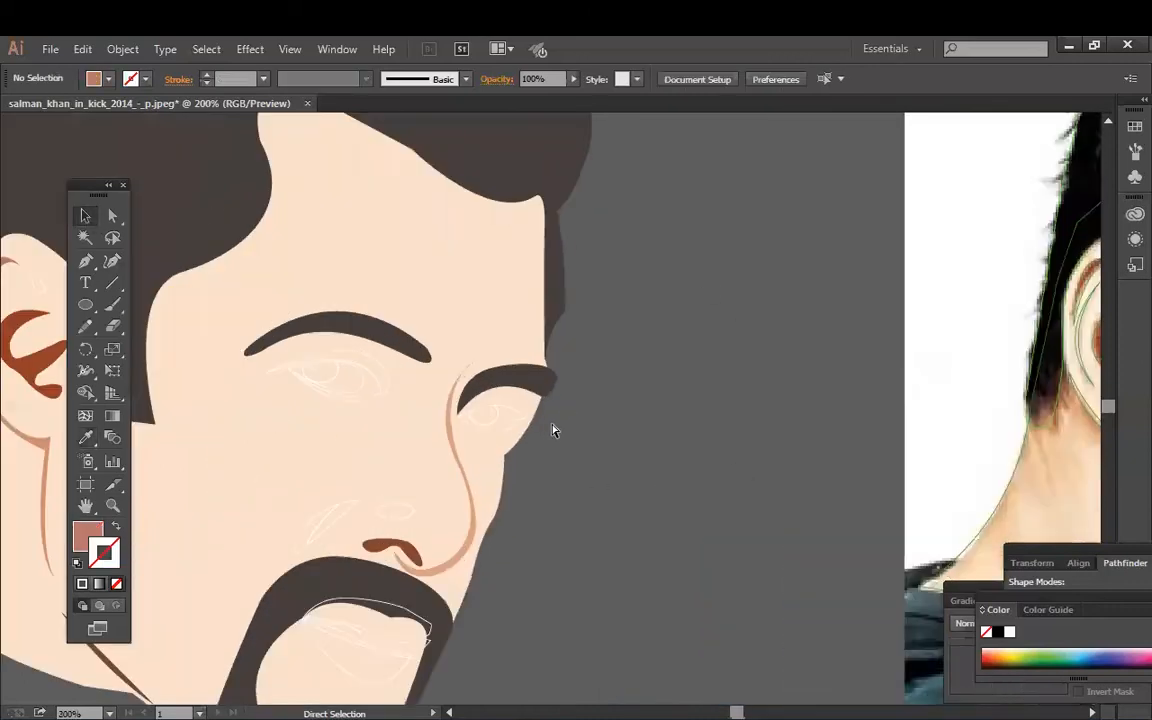
left_click_drag(59, 459, 766, 507)
left_click(519, 305)
left_click(579, 303, "shift")
left_click(86, 437)
left_click(553, 388)
key("v")
left_click(216, 374)
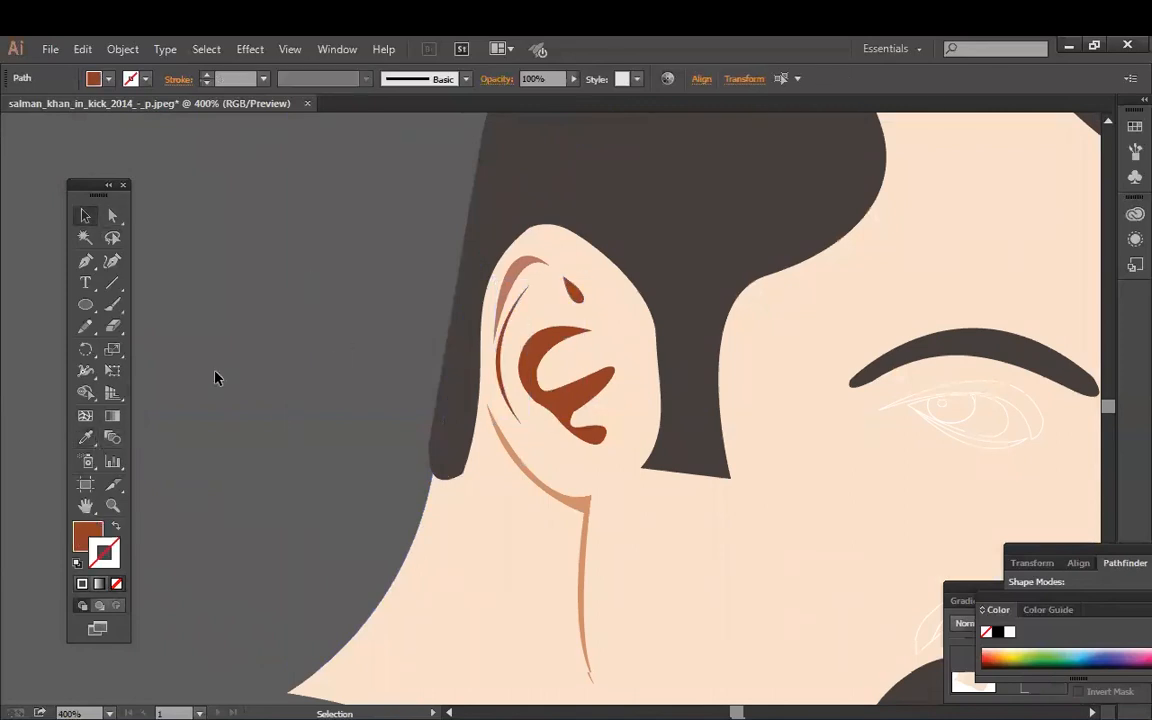
left_click(280, 422)
Step: Fill the two shadow shapes beside the nose with orange-brown tones sampled from the photo's cheek crease
key("ctrl+minus")
key("ctrl+minus")
left_click_drag(795, 500, 390, 404)
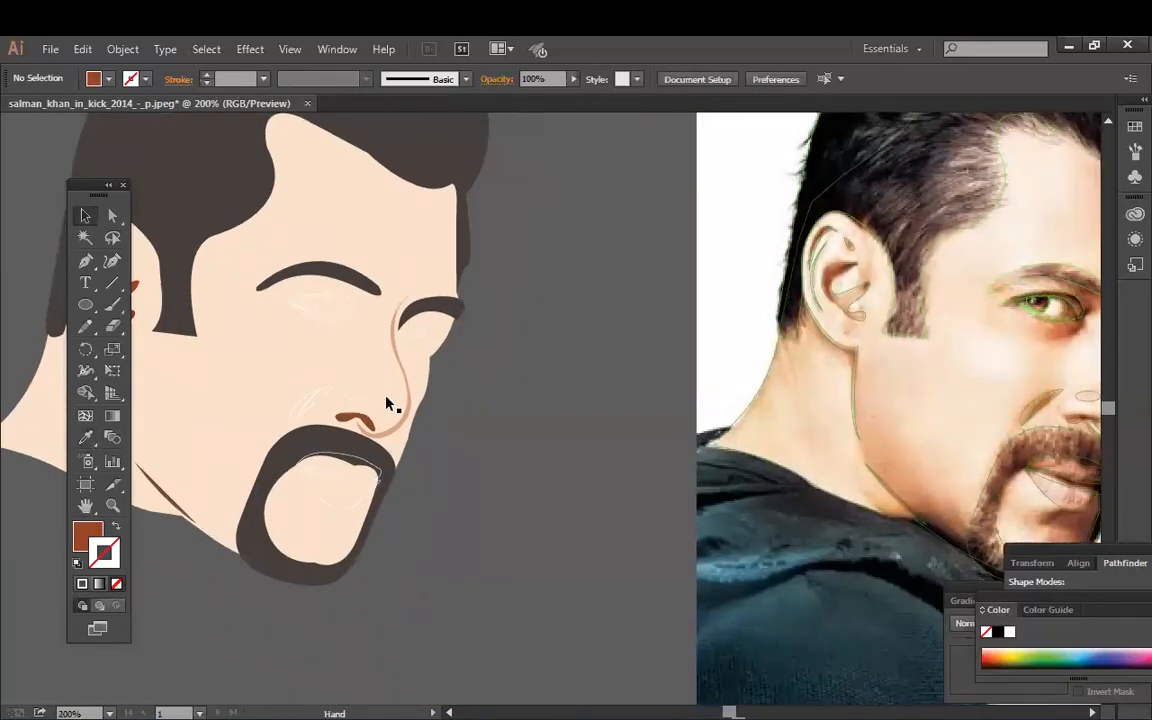
left_click(307, 410)
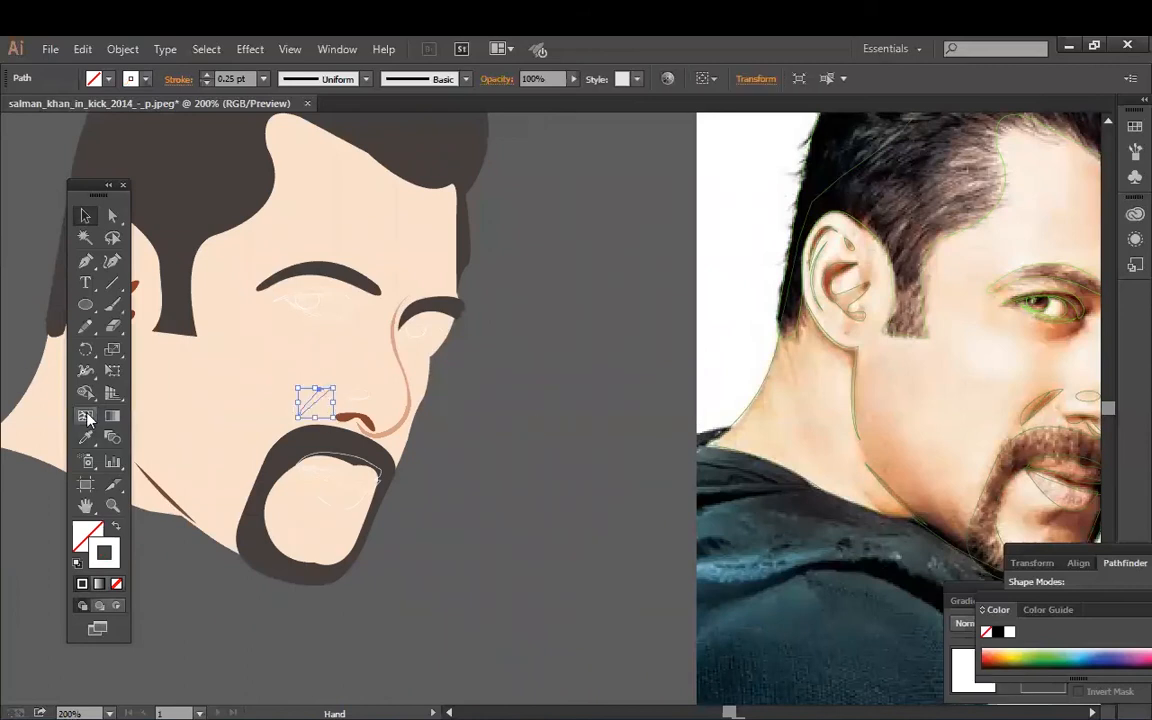
key("i")
left_click(1053, 393)
key("ctrl")
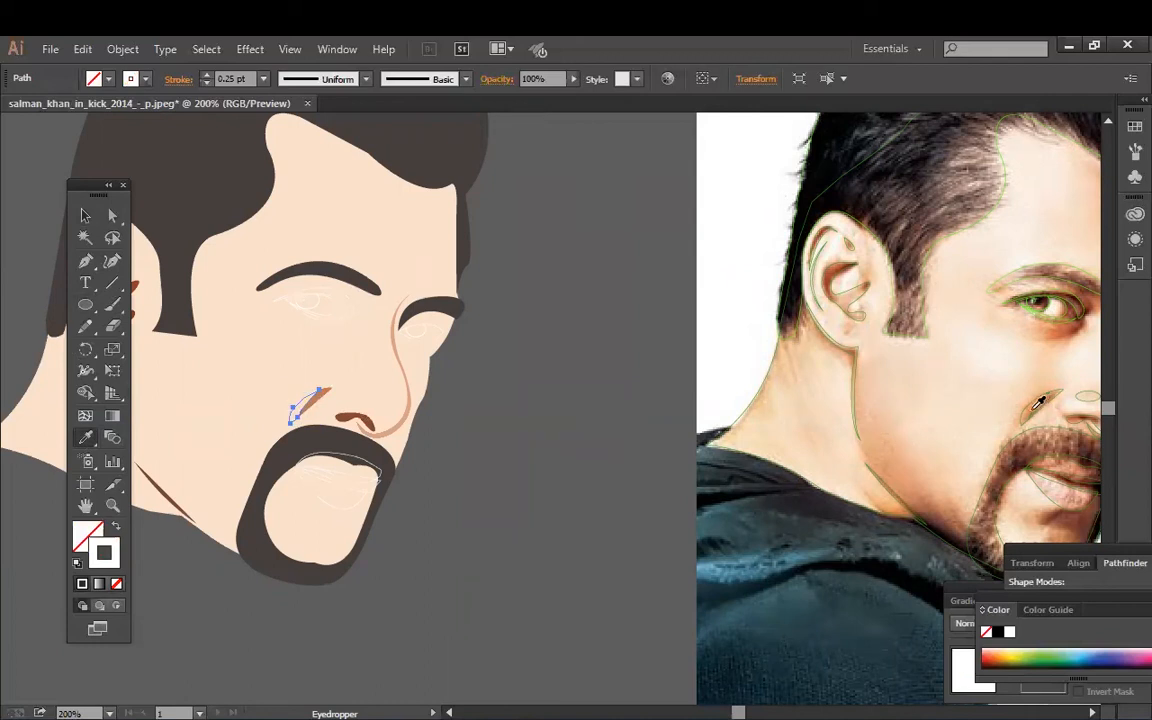
left_click(1030, 410)
left_click(86, 217)
left_click(598, 478)
Step: Fill the near eye's upper lid shape with a dark brown sampled from the photo's eyelid
key("space")
left_click_drag(598, 478, 609, 544)
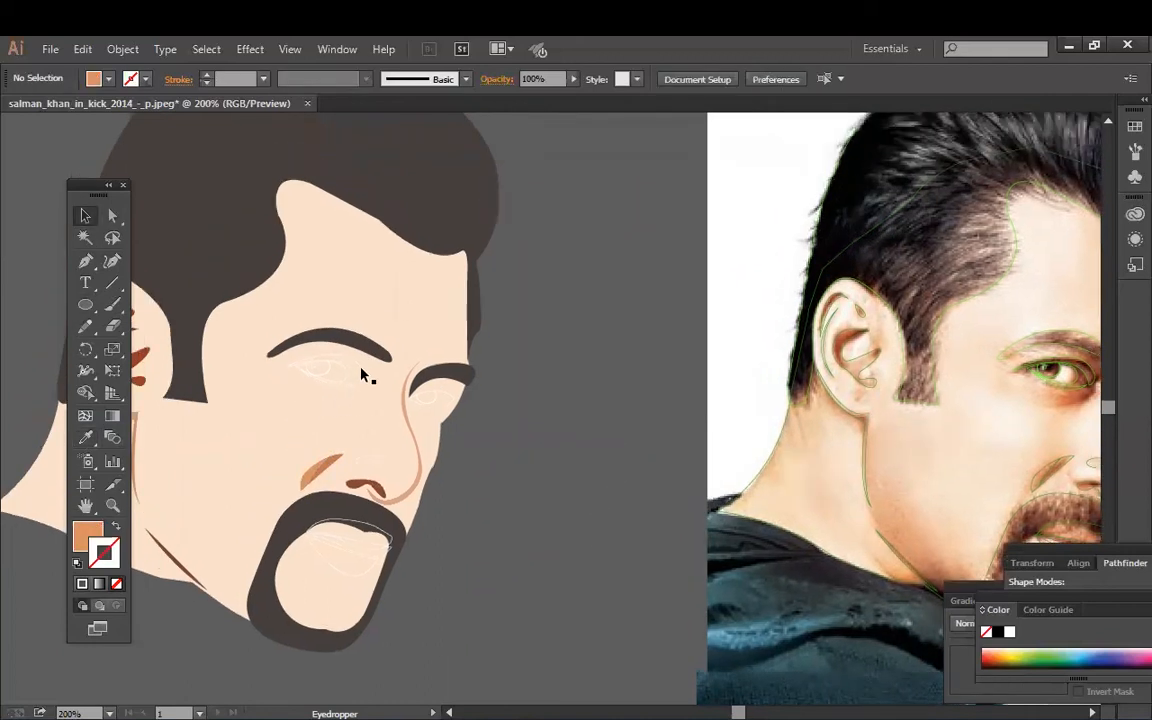
left_click(360, 368)
left_click_drag(848, 422, 747, 406)
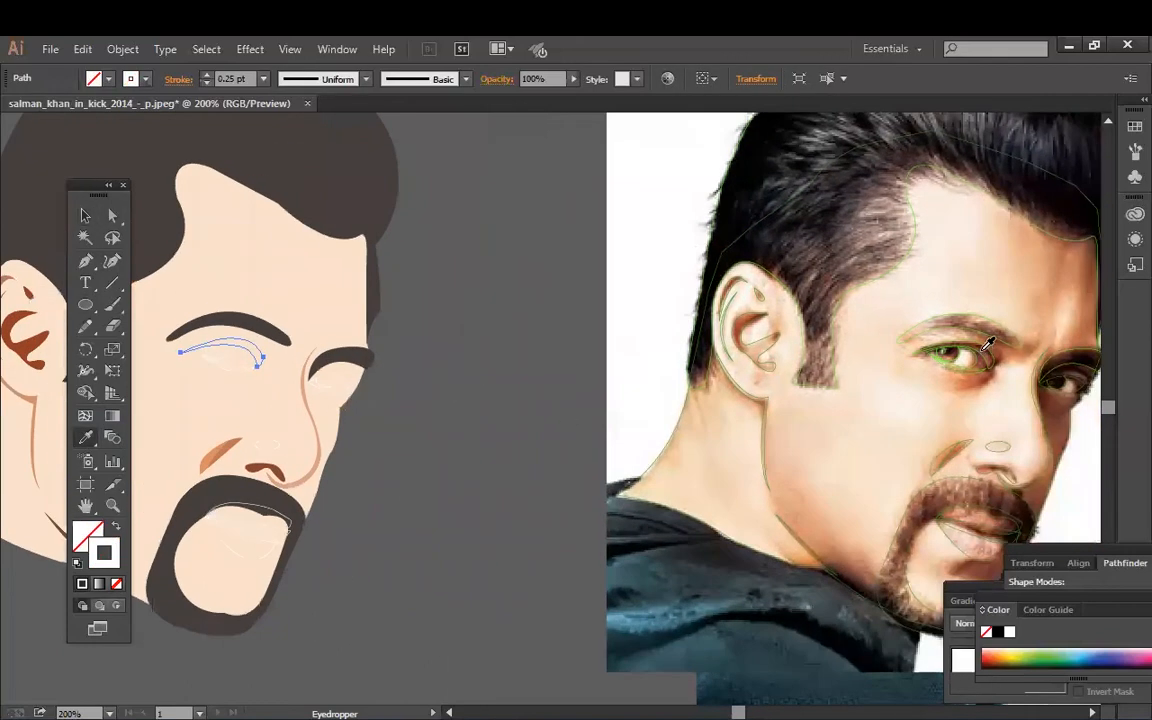
left_click(986, 354)
left_click(86, 216)
Step: Fill the near eye's eyeball shape with a cream tone sampled from the photo's eye
left_click(246, 360)
key("i")
left_click(971, 351)
left_click(86, 216)
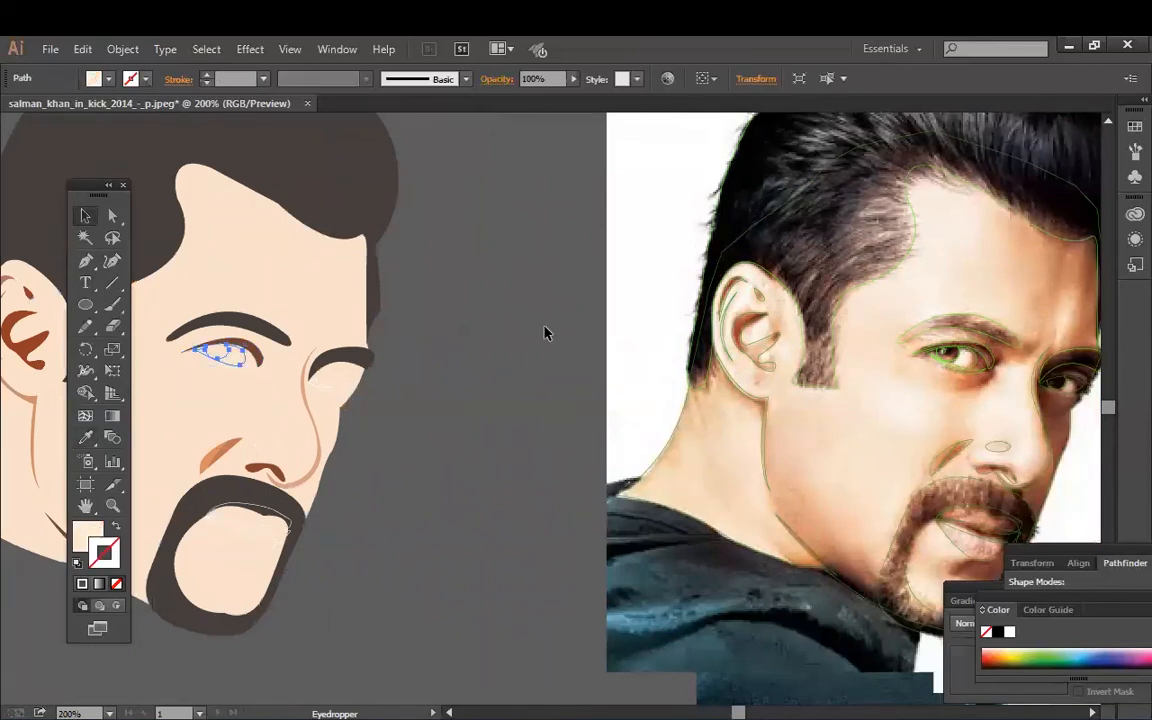
left_click(437, 390)
Step: Fill the near eye's iris shape with a dark reddish brown sampled from the photo and deselect it
key("ctrl+plus")
left_click_drag(134, 345, 558, 424)
left_click(480, 400)
left_click(479, 403)
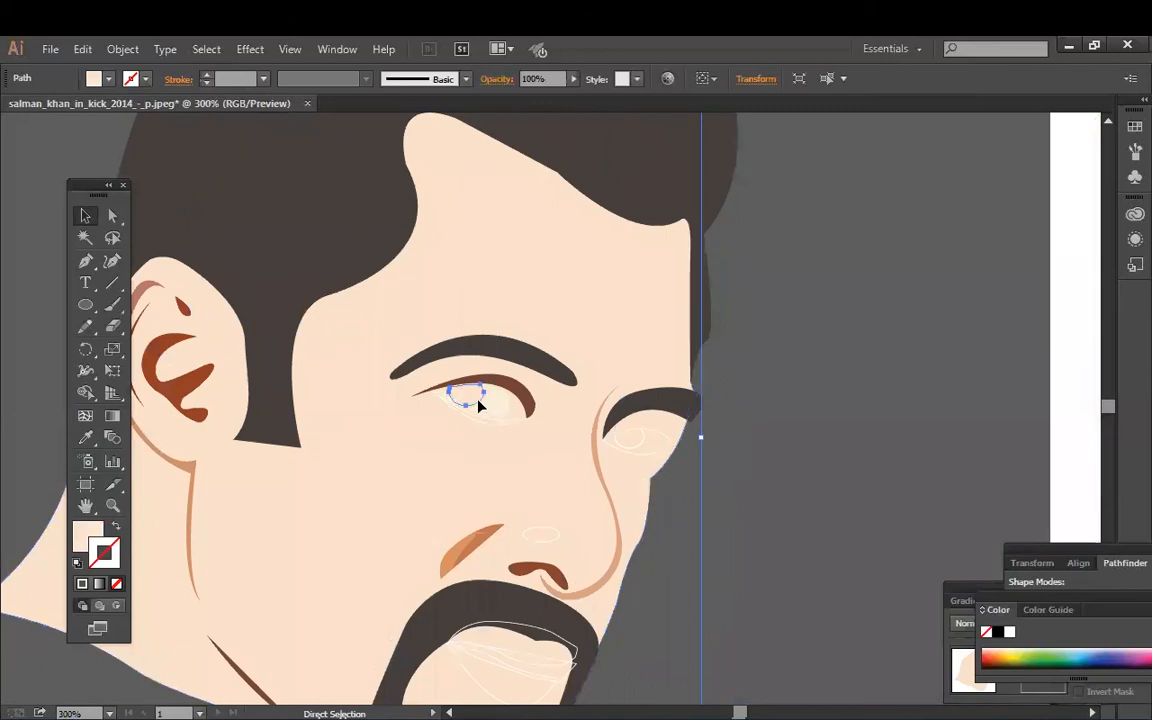
key("i")
left_click_drag(787, 447, 179, 449)
mouse_move(488, 439)
left_mouse_down()
mouse_move(776, 422)
mouse_move(430, 432)
left_mouse_up()
left_click(1043, 393)
left_click_drag(512, 437, 732, 453)
left_click(86, 216)
left_click(470, 458)
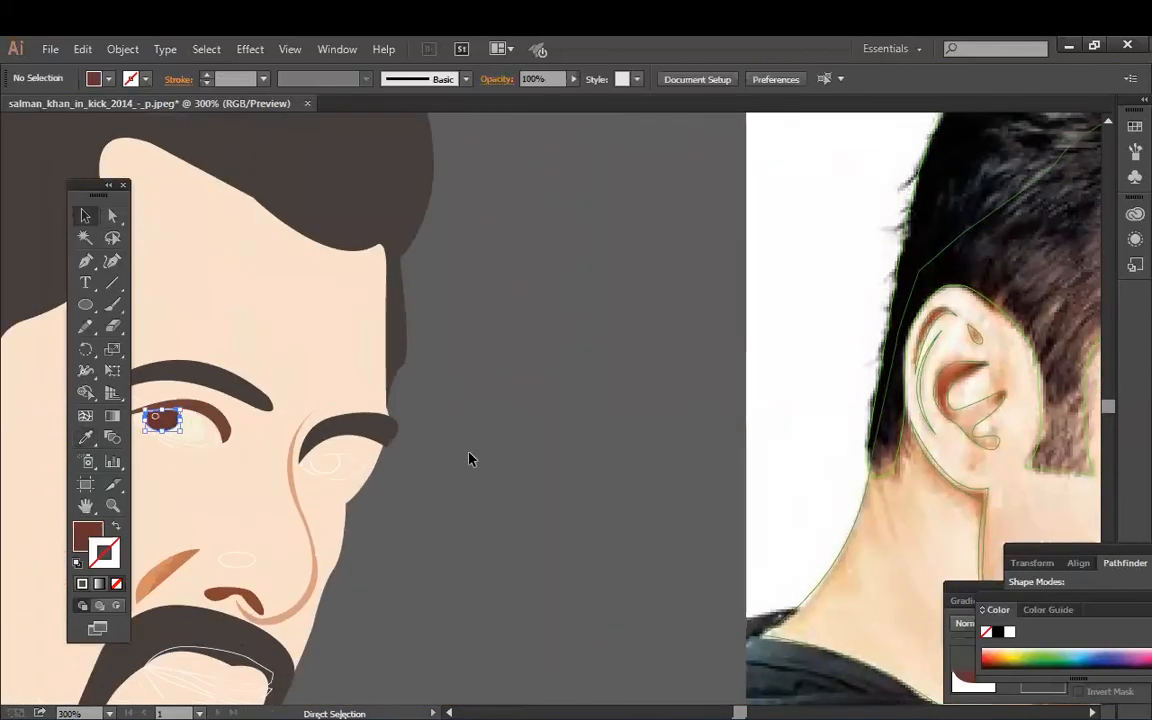
Step: Change the near eyeball's fill to a lighter off-white with the Color Picker
left_click(190, 428)
double_click(88, 536)
left_click(563, 377)
left_click(950, 388)
left_click(556, 430)
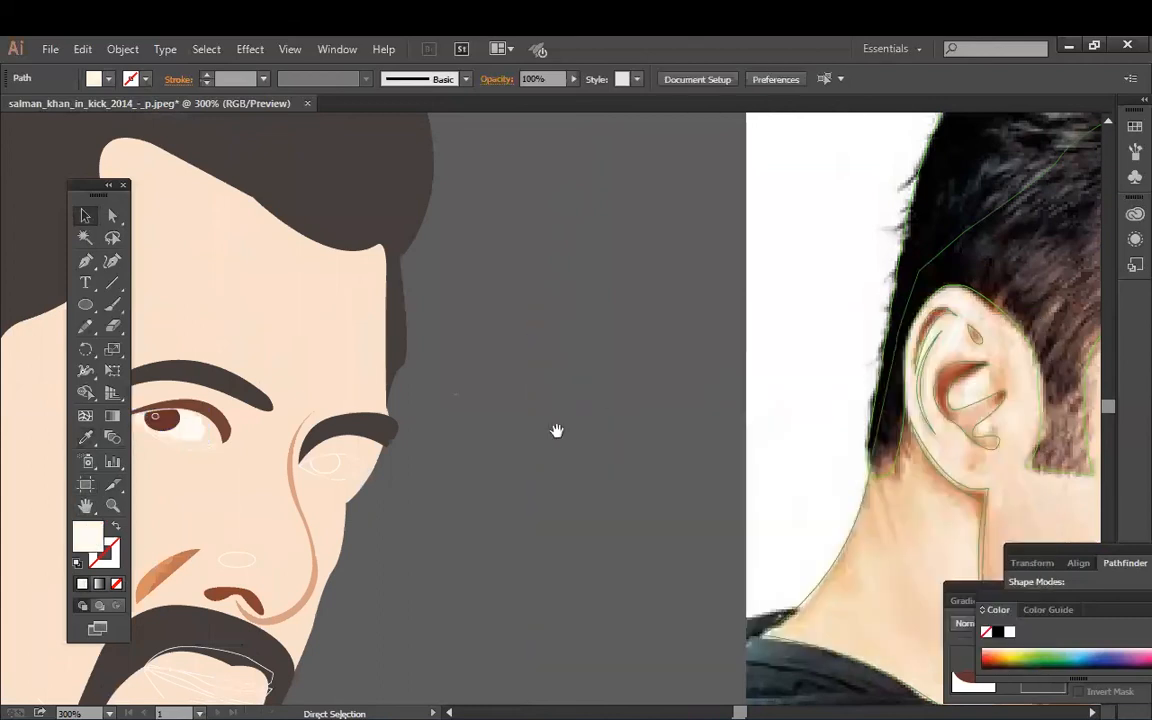
Step: Swap fill and stroke on the small highlight in the near iris so it has a white fill
left_click_drag(556, 430, 668, 424)
left_click(268, 412)
key("shift+x")
left_click(797, 455)
Step: Fill the near eye's lower lid line with a dark reddish brown sampled from the photo
left_click_drag(340, 464, 378, 435)
left_click(342, 412)
left_click_drag(724, 468, 330, 432)
left_click(1052, 379)
left_click_drag(774, 453, 1150, 485)
left_click(399, 389)
left_click(88, 218)
left_click(546, 452)
Step: Give the far eye's eyeball and iris shapes the same off-white and reddish-brown fills as the near eye
left_click_drag(546, 452, 523, 452)
left_click(464, 426)
left_click(86, 437)
left_click(384, 393)
left_click(345, 393)
key("v")
left_click(490, 435)
left_click(484, 421)
key("i")
left_click(313, 383)
left_click(597, 391)
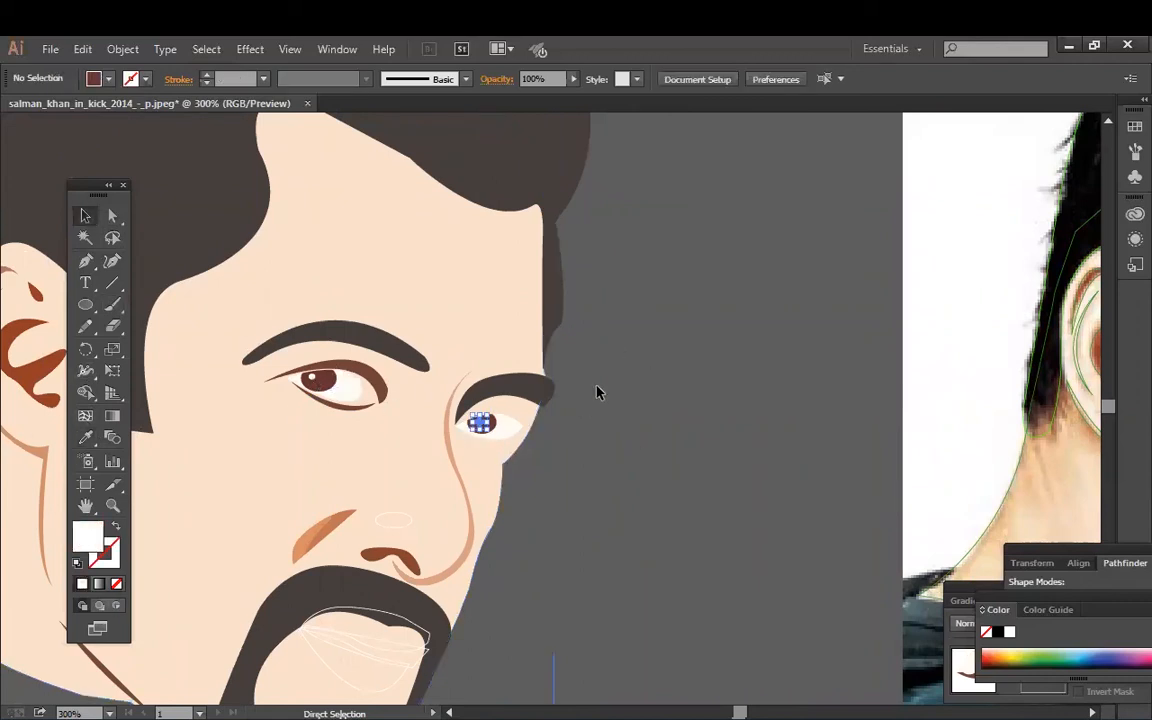
Step: Bring the near eye's white highlight to the front and copy it onto the far eye's iris
right_click(313, 379)
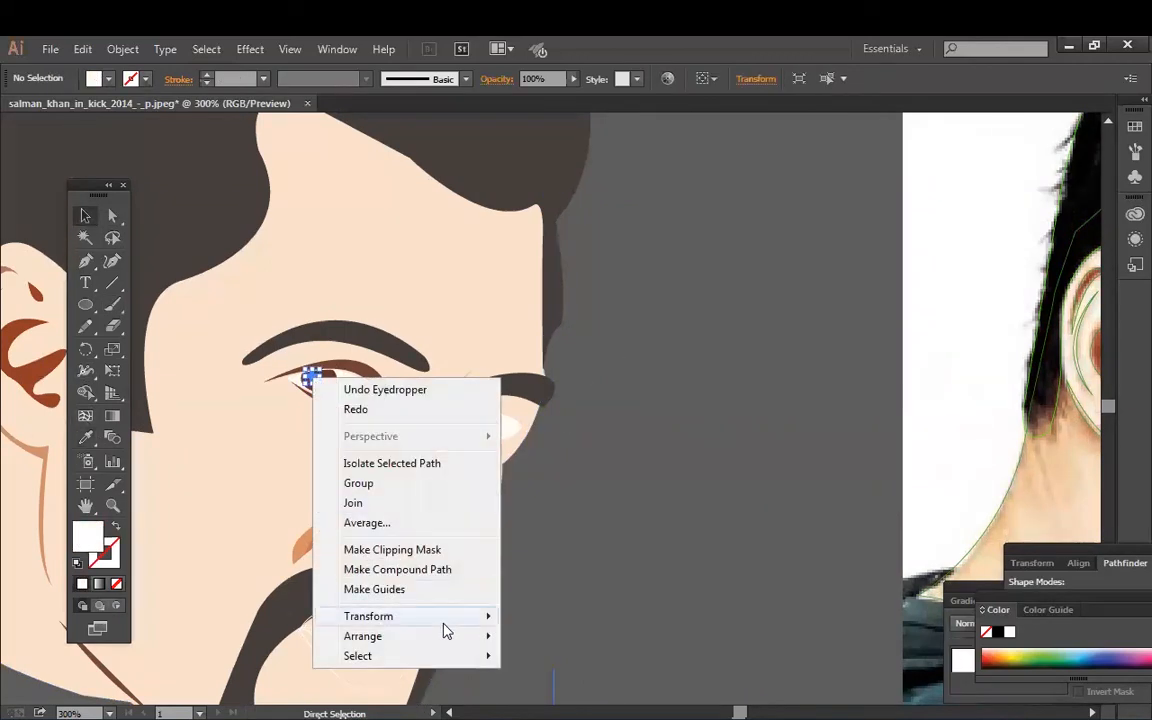
mouse_move(445, 635)
left_click(622, 635)
left_click_drag(313, 379, 480, 426)
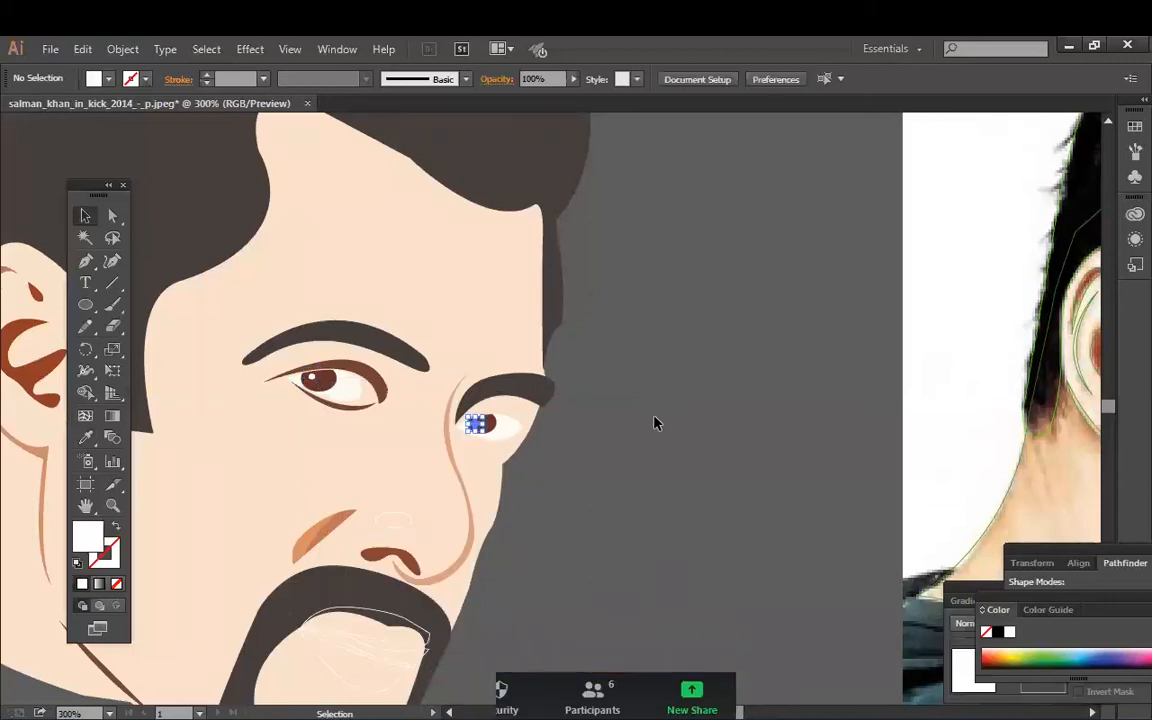
Step: Fill the small ellipse on the nose with a light beige sampled from the photo's nose and deselect it
left_click(409, 527)
left_click(86, 438)
left_click_drag(900, 520, 220, 500)
left_click(779, 501)
left_click_drag(150, 430, 663, 461)
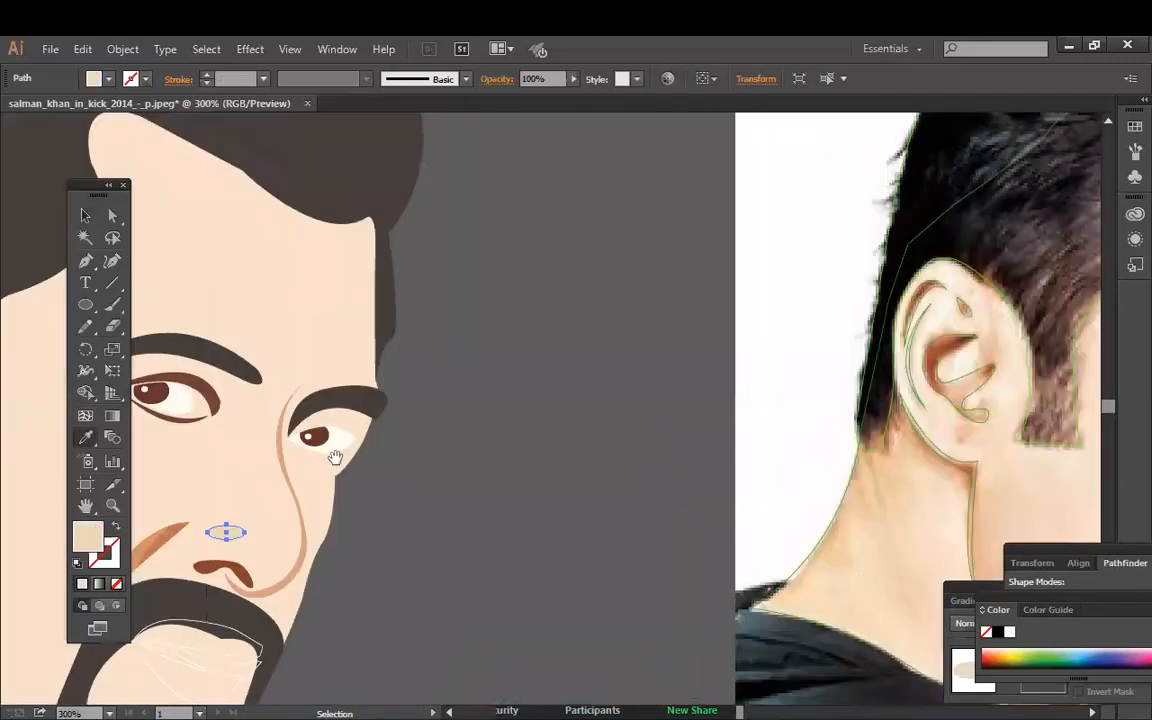
left_click_drag(334, 458, 417, 466)
left_click(84, 218)
left_click(581, 465)
Step: Fill the copied upper lip shape with a brownish red sampled from the photo's upper lip
scroll(376, 543, "down", 3)
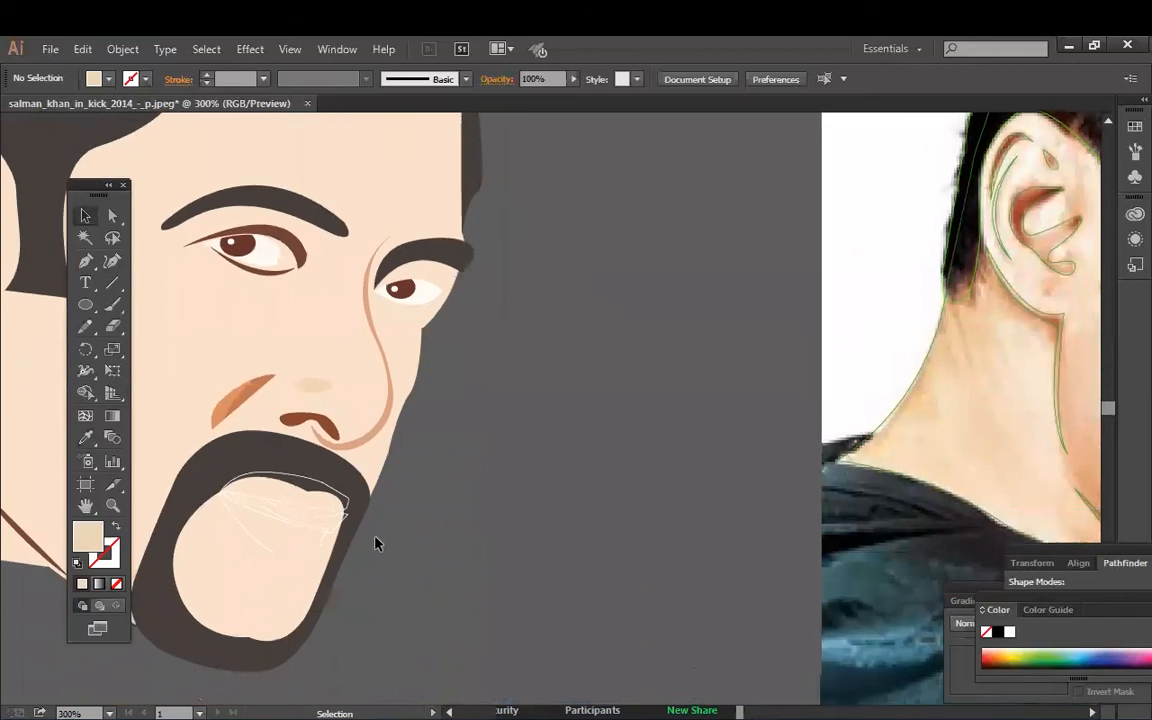
left_click(310, 485)
left_click(314, 484)
left_click(86, 438)
left_click_drag(751, 494, 412, 468)
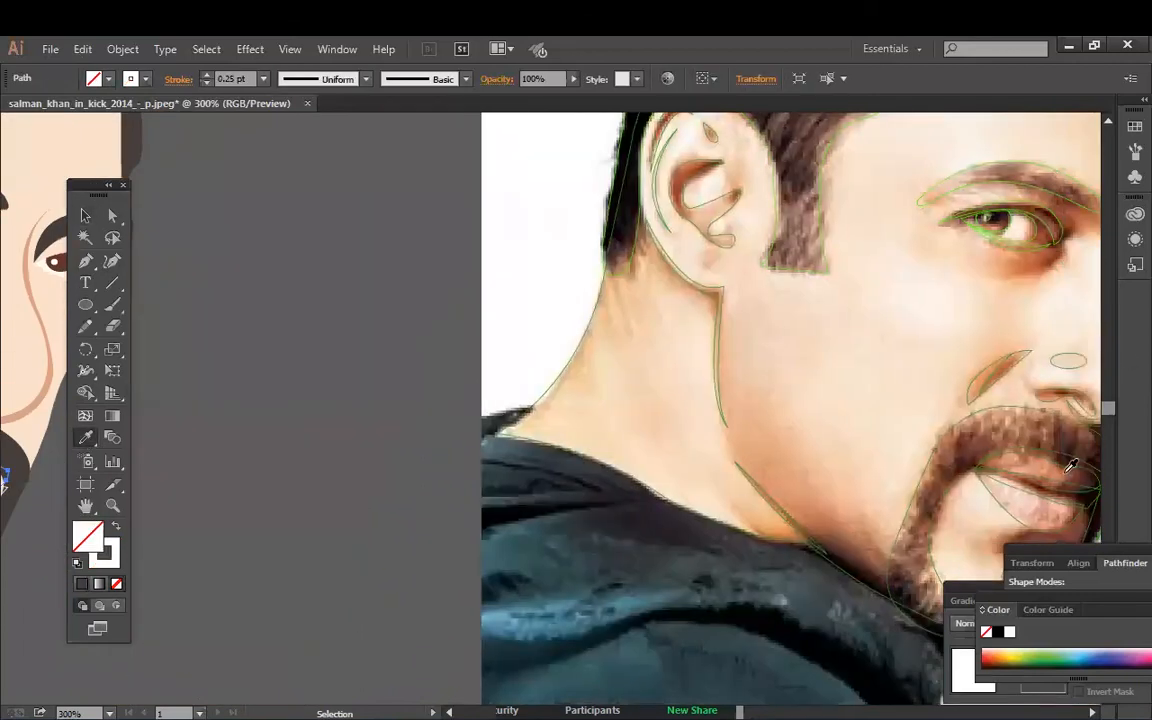
left_click(1070, 465)
left_click_drag(417, 422, 773, 427)
Step: Fill the copied lower lip shape with a soft pink sampled from the photo's lips and deselect it
left_click(308, 558)
left_click(86, 438)
left_click_drag(710, 476, 812, 416)
left_click(1016, 463)
left_click(85, 215)
left_click(428, 471)
Step: Fill the line shape between the lips with a dark red sampled from the photo's mouth
left_click(390, 471)
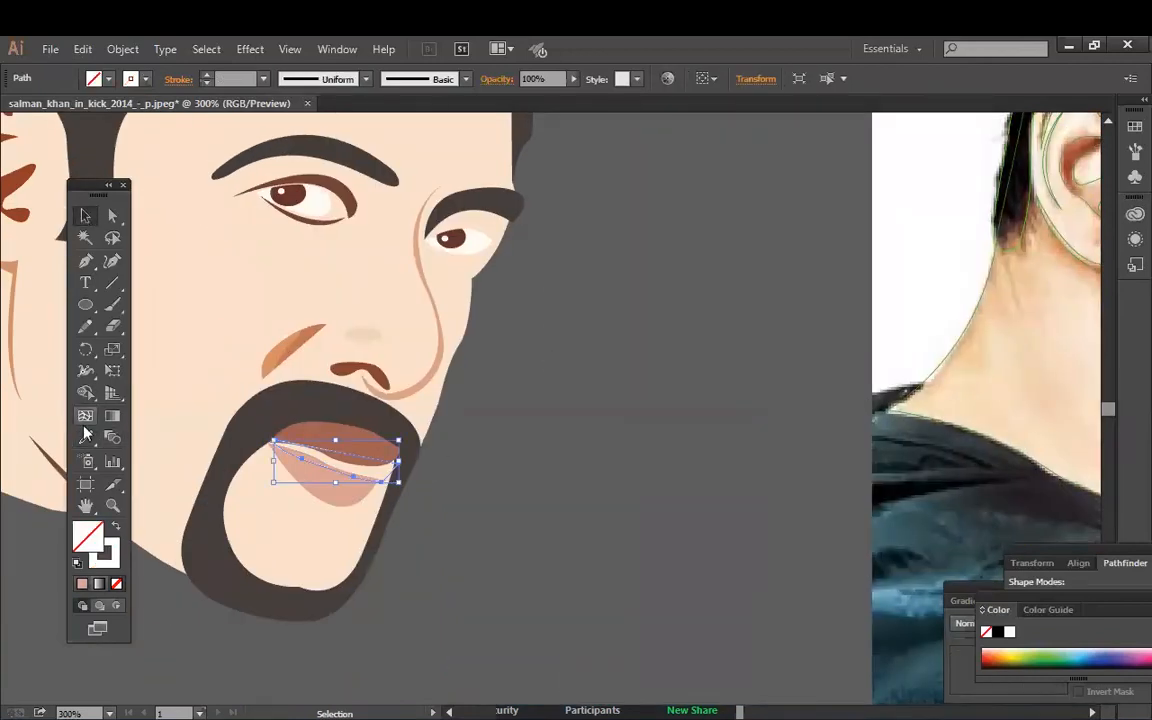
left_click(87, 438)
left_click_drag(871, 493, 429, 533)
left_click(1002, 460)
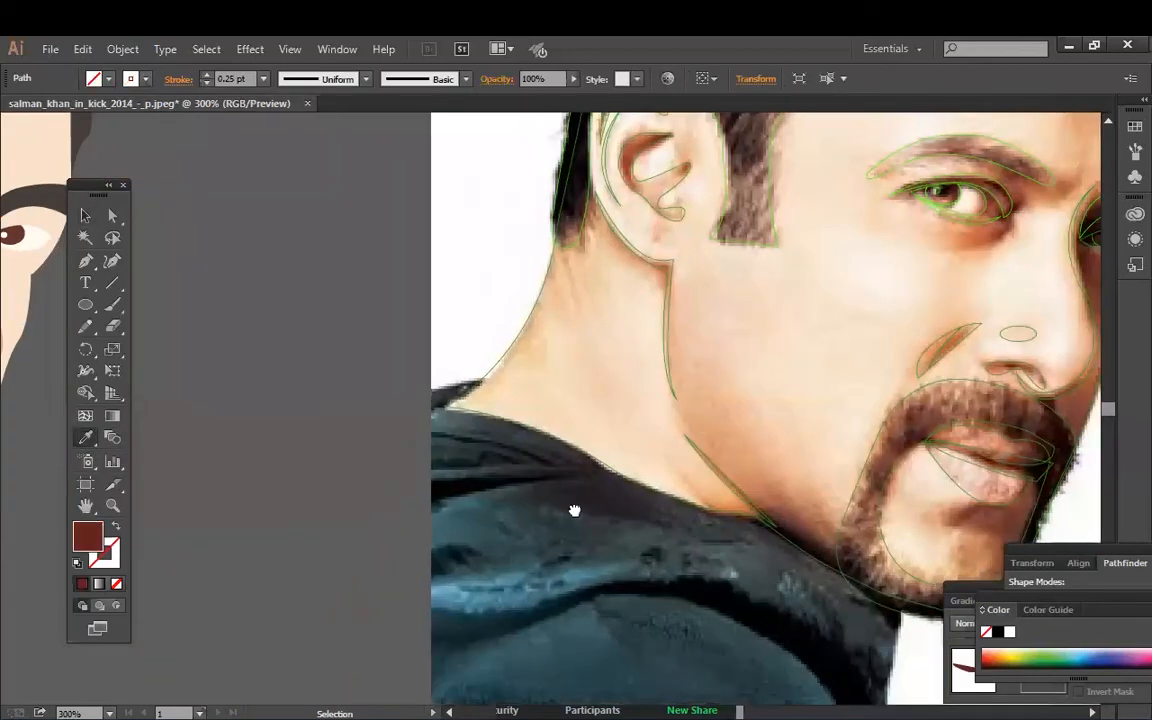
left_click_drag(574, 509, 928, 509)
left_click(86, 217)
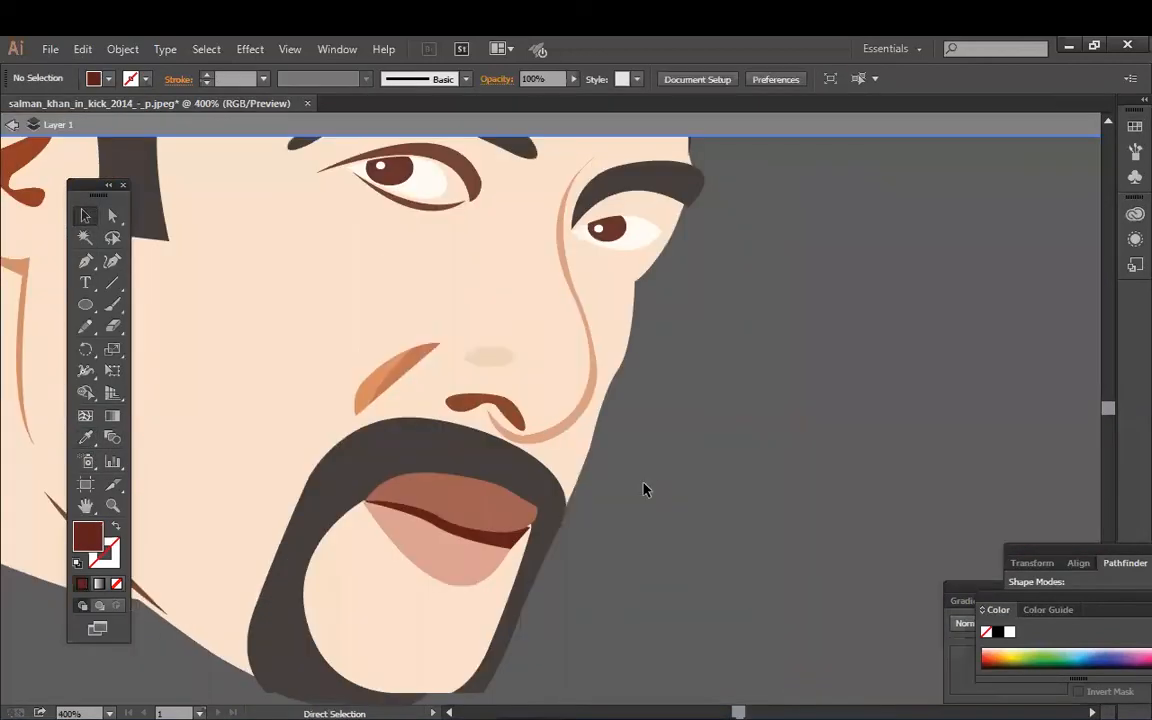
Step: Draw a large upright rectangle beside the vector portrait and fill it with white
key("ctrl+minus")
key("ctrl+minus")
key("ctrl+minus")
key("ctrl+minus")
key("ctrl+plus")
left_click_drag(631, 472, 546, 507)
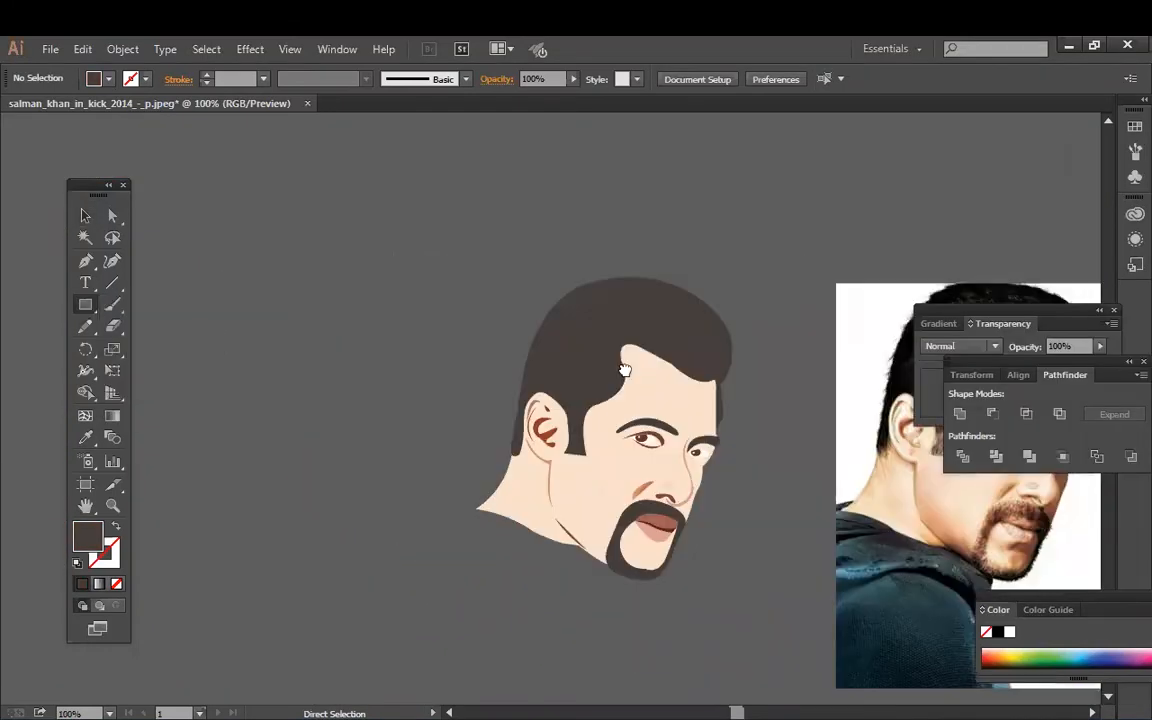
left_click_drag(227, 183, 597, 616)
double_click(94, 535)
left_click(555, 377)
left_click(978, 384)
Step: Position the white rectangle around the vector portrait, send it to the back as a background and deselect it
left_click(86, 215)
left_click_drag(658, 243, 788, 576)
right_click(815, 399)
mouse_move(860, 545)
left_click(797, 548)
left_click_drag(804, 509, 454, 472)
left_click(762, 403)
key("ctrl+plus")
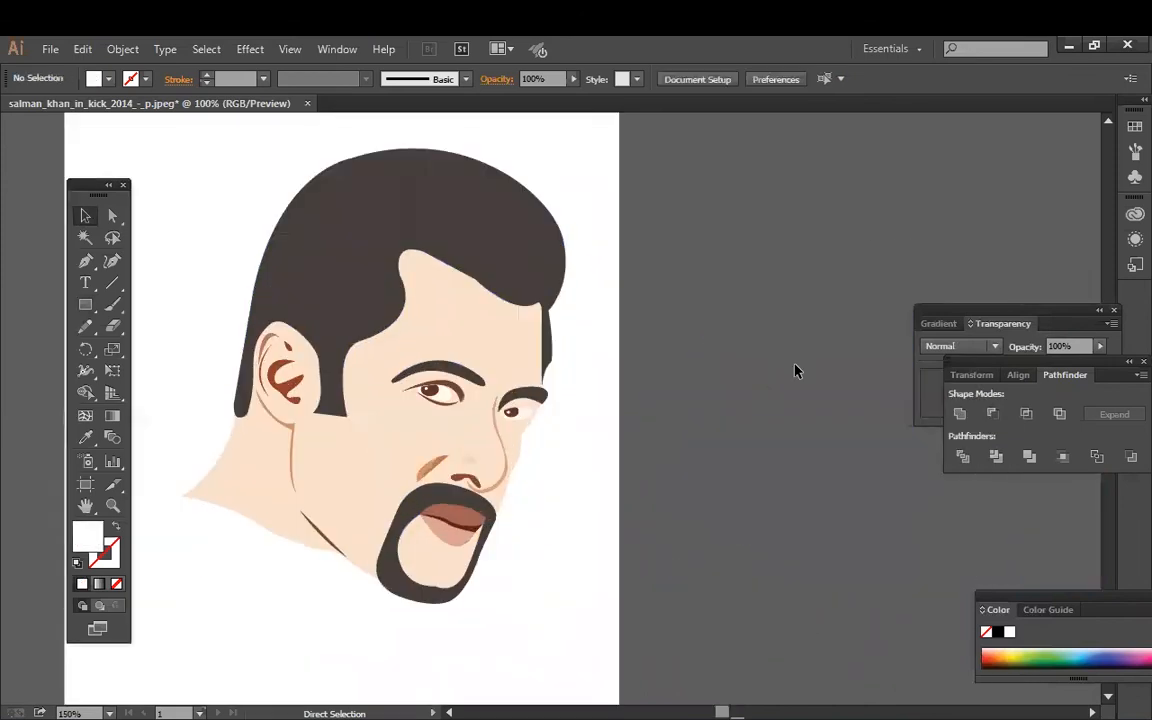